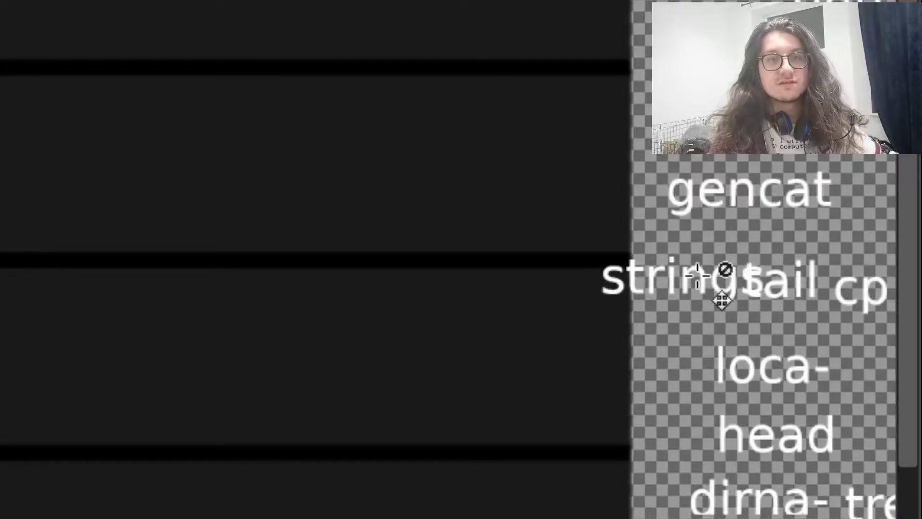
Place strings and at in the C tier, rmdir in E, and dd in the A tier
{"action": "mouse_move", "coordinate": [696, 309]}
{"action": "left_mouse_down"}
{"action": "mouse_move", "coordinate": [620, 317]}
{"action": "mouse_move", "coordinate": [299, 189]}
{"action": "mouse_move", "coordinate": [153, 270]}
{"action": "mouse_move", "coordinate": [153, 239]}
{"action": "mouse_move", "coordinate": [147, 277]}
{"action": "left_mouse_up"}
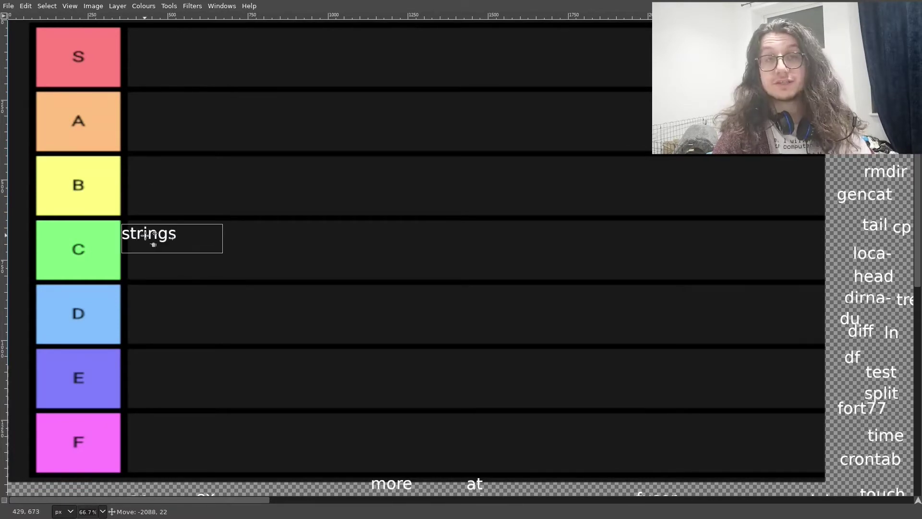
{"action": "left_click_drag", "start_coordinate": [147, 278], "coordinate": [152, 245]}
{"action": "key", "text": "ctrl+z"}
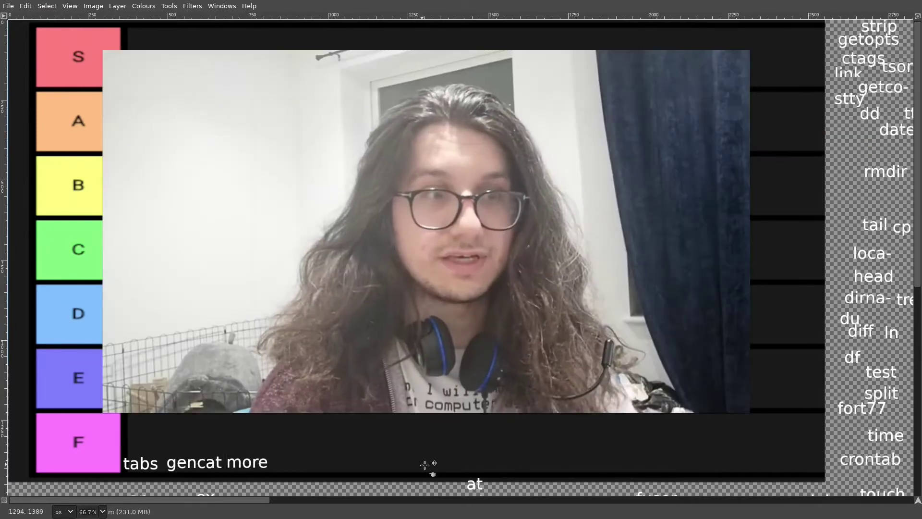
{"action": "left_click_drag", "start_coordinate": [474, 488], "coordinate": [135, 281]}
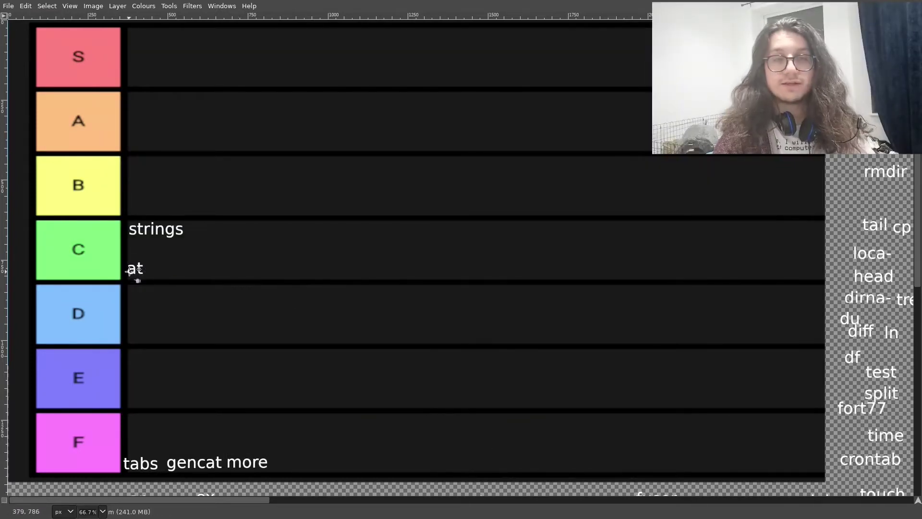
{"action": "left_click_drag", "start_coordinate": [887, 184], "coordinate": [157, 395]}
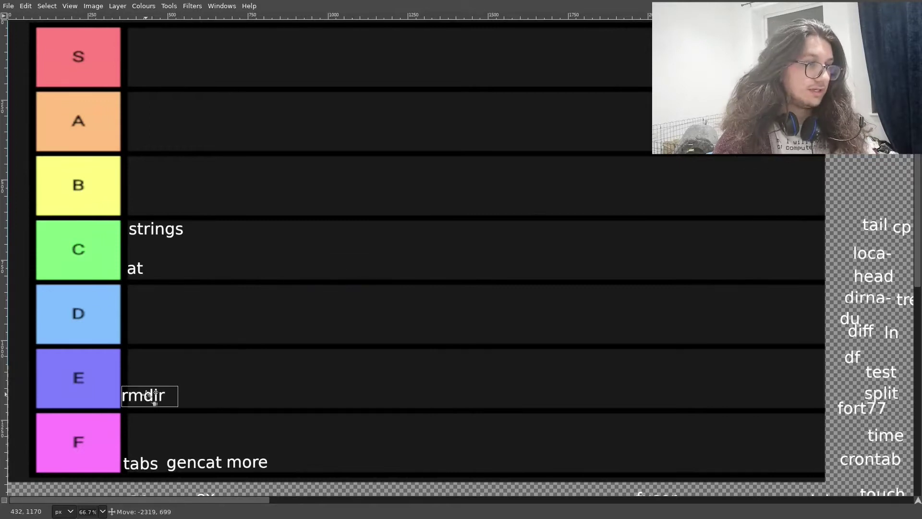
{"action": "left_click_drag", "start_coordinate": [878, 118], "coordinate": [141, 141]}
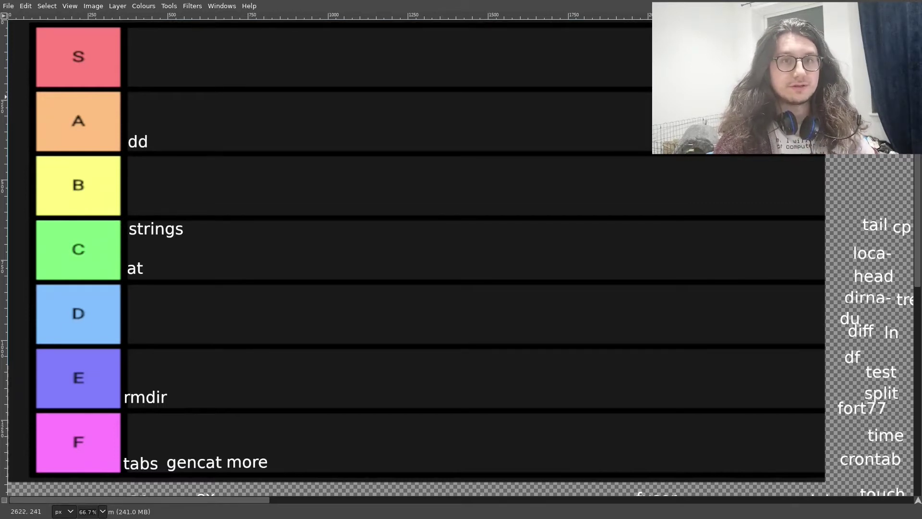
Put stty and fort77 at the end of F, then date and locale beside tail in B
{"action": "left_click_drag", "start_coordinate": [844, 99], "coordinate": [272, 460]}
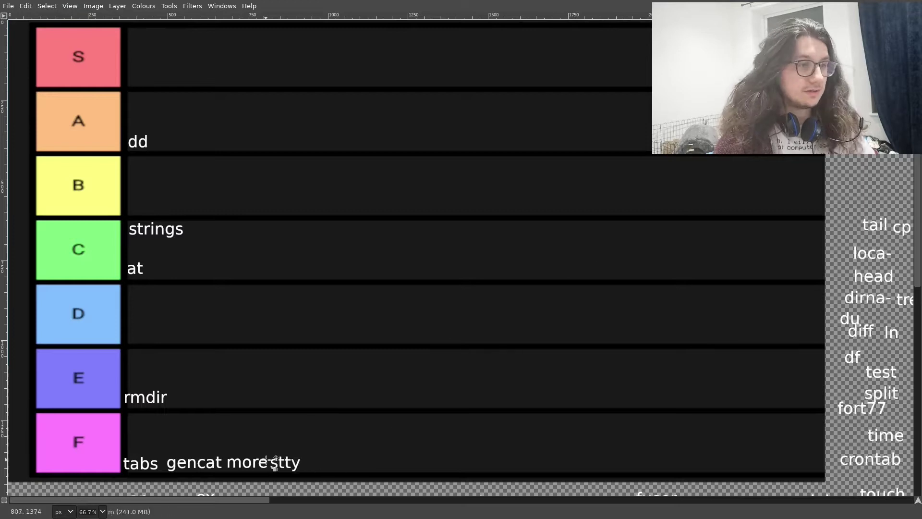
{"action": "left_click_drag", "start_coordinate": [863, 409], "coordinate": [340, 469]}
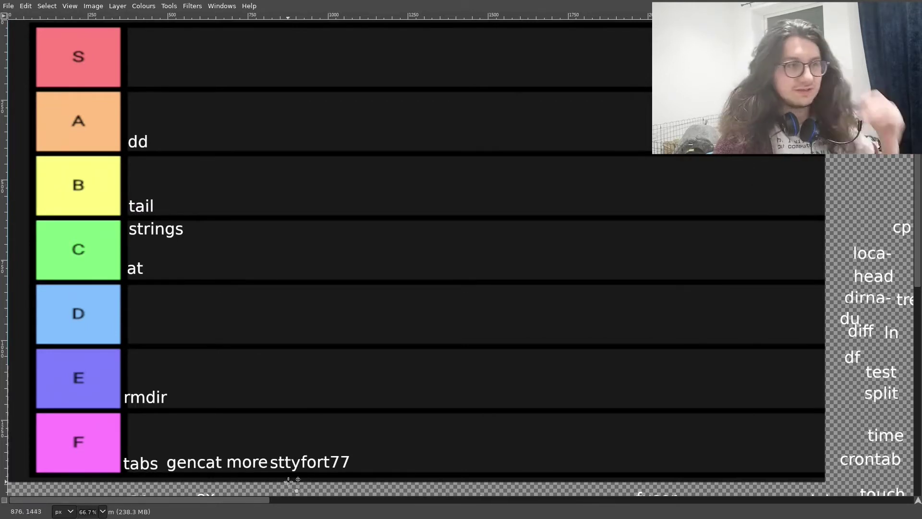
{"action": "left_click_drag", "start_coordinate": [913, 162], "coordinate": [168, 207]}
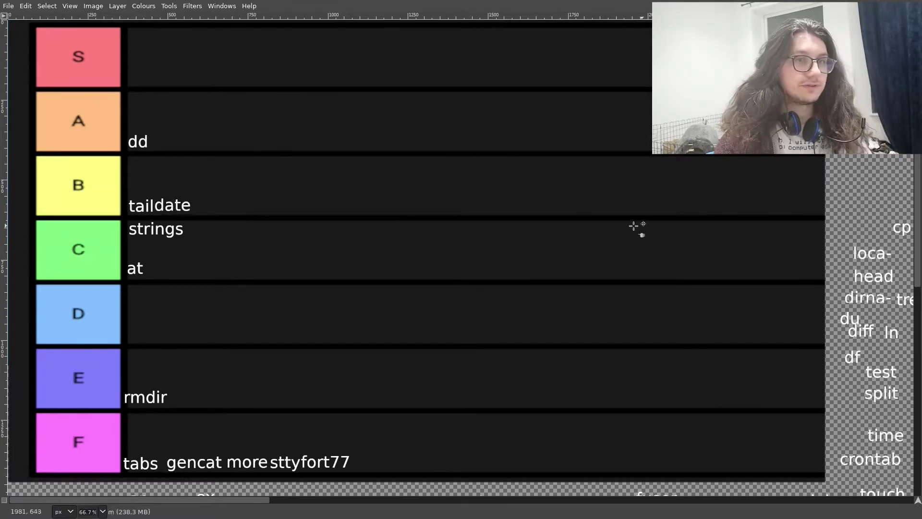
{"action": "mouse_move", "coordinate": [871, 254]}
{"action": "left_mouse_down"}
{"action": "mouse_move", "coordinate": [378, 457]}
{"action": "mouse_move", "coordinate": [262, 204]}
{"action": "left_mouse_up"}
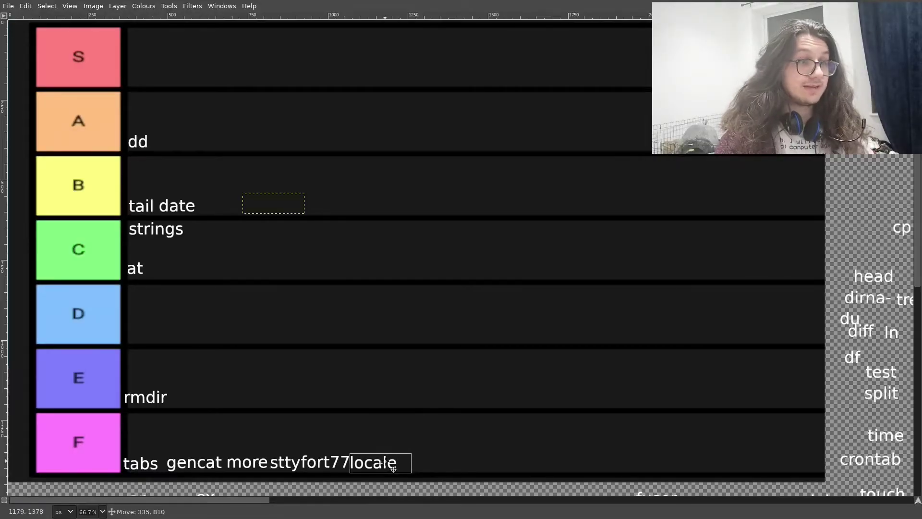
Move at up to B, tail/date, df and head into C, and dirname down to F after locale
{"action": "mouse_move", "coordinate": [855, 354]}
{"action": "left_mouse_down"}
{"action": "mouse_move", "coordinate": [191, 407]}
{"action": "mouse_move", "coordinate": [168, 276]}
{"action": "left_mouse_up"}
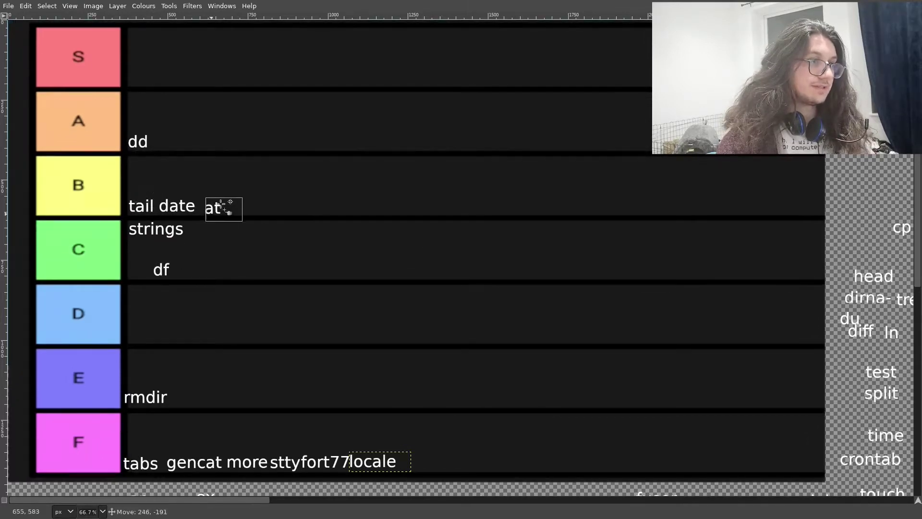
{"action": "left_click_drag", "start_coordinate": [146, 272], "coordinate": [220, 210]}
{"action": "left_click_drag", "start_coordinate": [154, 220], "coordinate": [218, 236]}
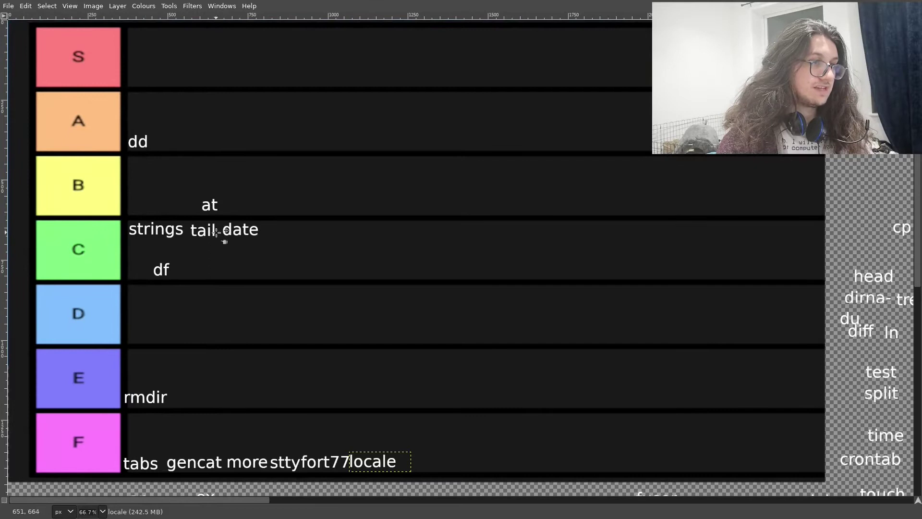
{"action": "left_click_drag", "start_coordinate": [873, 276], "coordinate": [301, 227]}
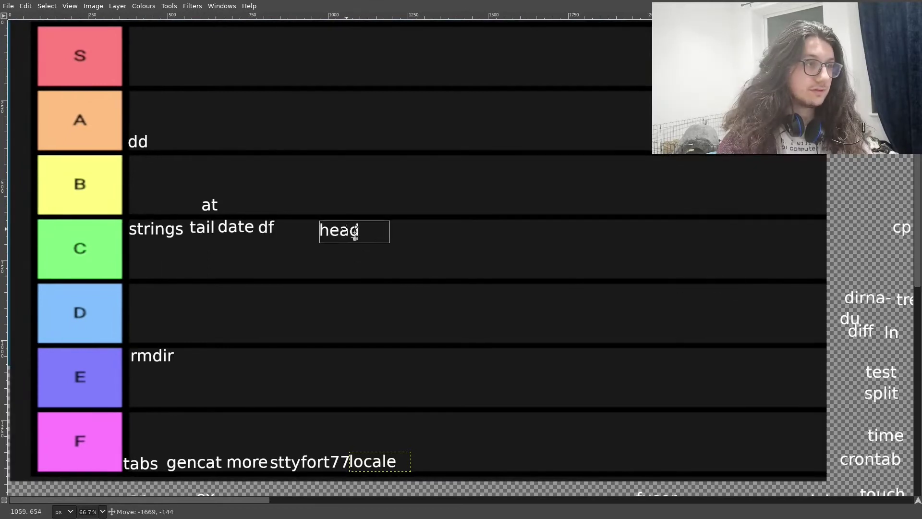
{"action": "left_click_drag", "start_coordinate": [885, 306], "coordinate": [513, 273]}
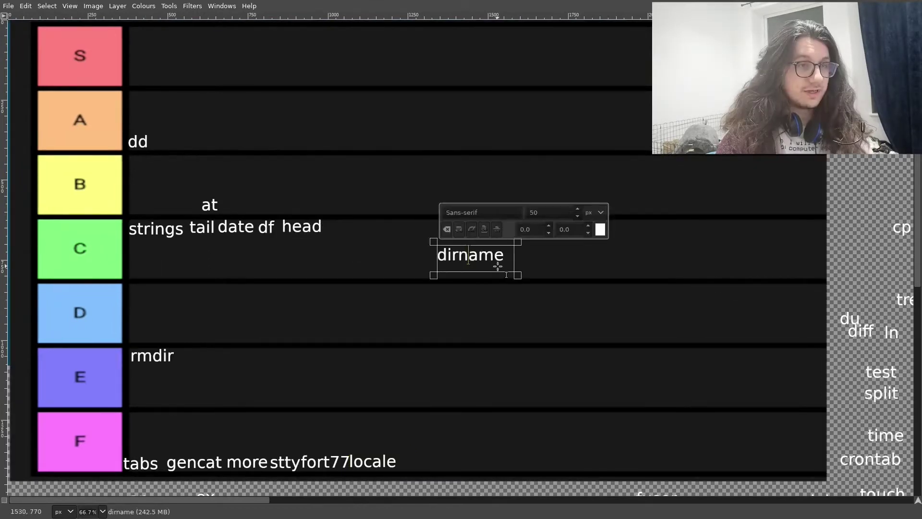
{"action": "key", "text": "Escape"}
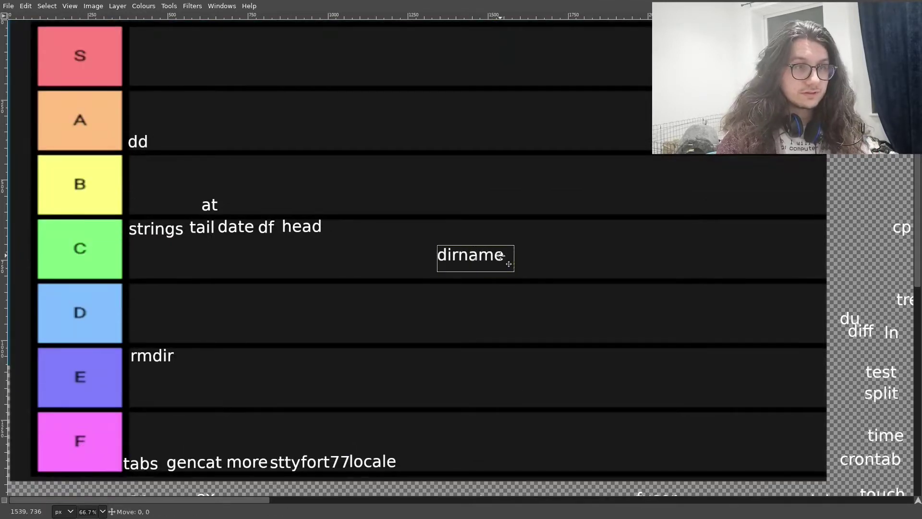
{"action": "left_click_drag", "start_coordinate": [508, 264], "coordinate": [468, 471]}
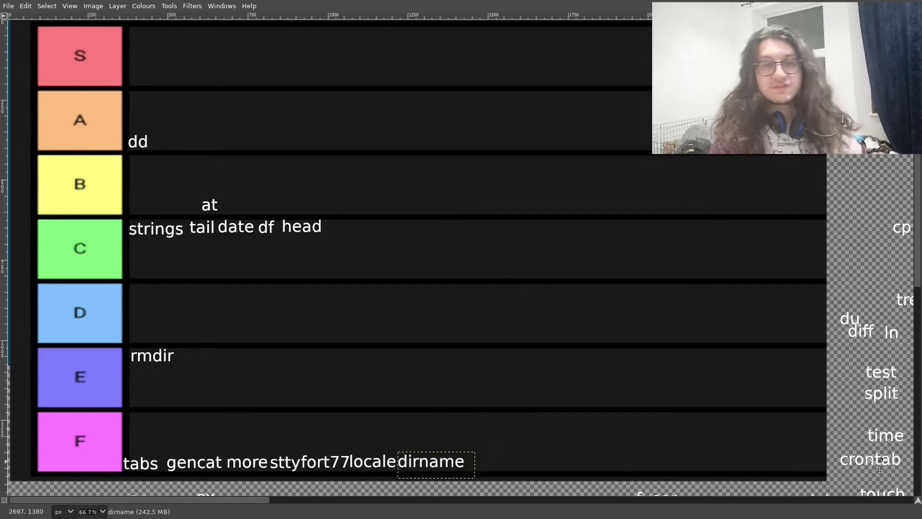
Settle crontab in the B tier, split in E, and du in the A tier
{"action": "left_click_drag", "start_coordinate": [850, 462], "coordinate": [334, 228]}
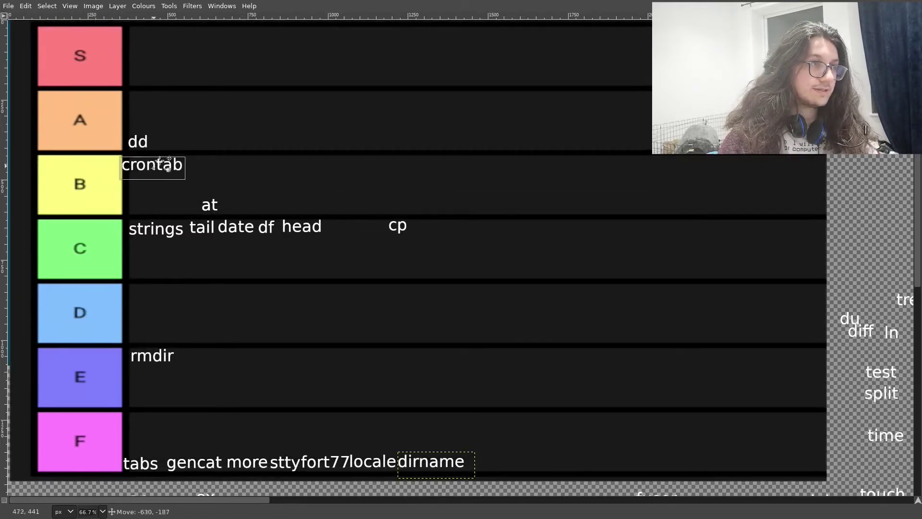
{"action": "left_click_drag", "start_coordinate": [370, 225], "coordinate": [174, 161]}
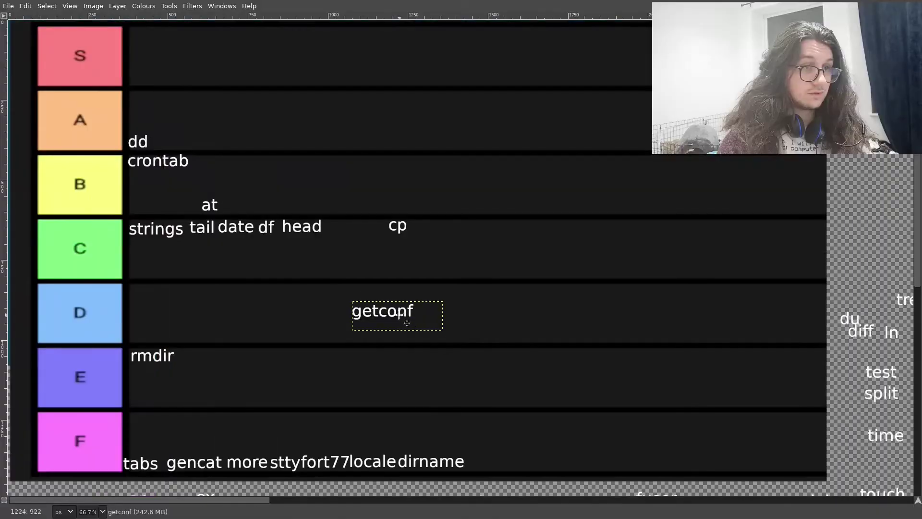
{"action": "left_click_drag", "start_coordinate": [875, 398], "coordinate": [422, 299]}
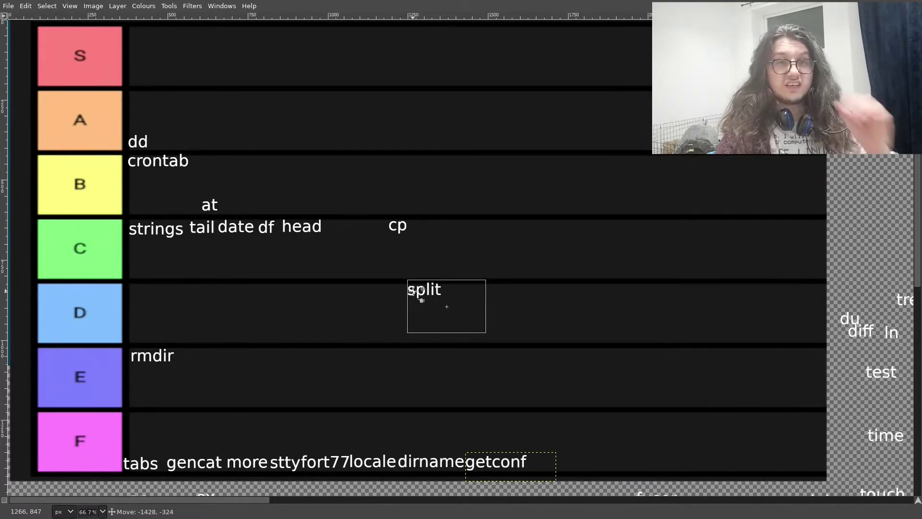
{"action": "left_click_drag", "start_coordinate": [422, 300], "coordinate": [144, 404]}
{"action": "mouse_move", "coordinate": [852, 319]}
{"action": "left_mouse_down"}
{"action": "mouse_move", "coordinate": [190, 132]}
{"action": "mouse_move", "coordinate": [195, 138]}
{"action": "left_mouse_up"}
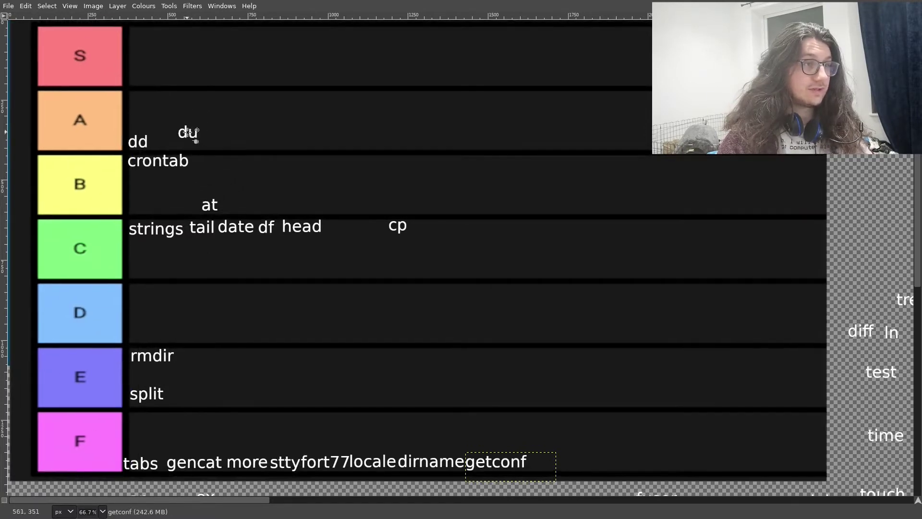
Place diff beside du in A, link in the D tier, and ctags beside split in E
{"action": "left_click_drag", "start_coordinate": [865, 343], "coordinate": [189, 108]}
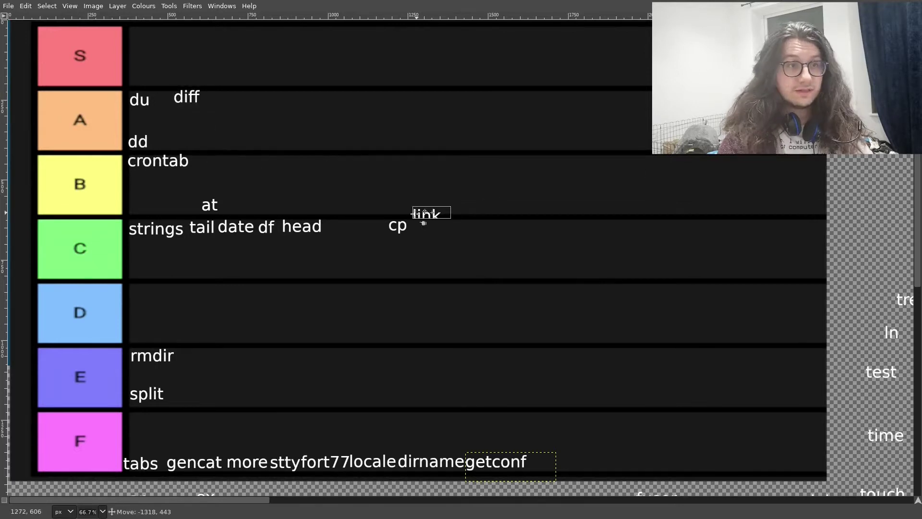
{"action": "left_click_drag", "start_coordinate": [226, 366], "coordinate": [141, 299]}
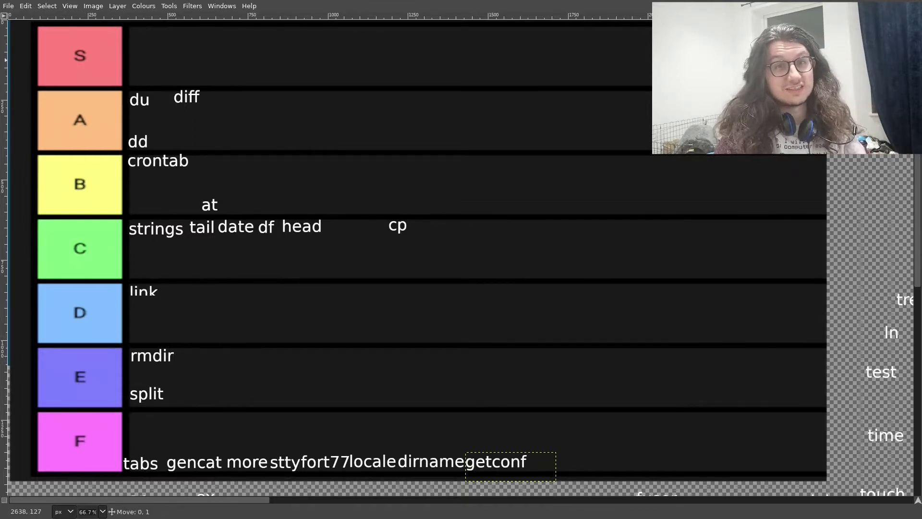
{"action": "mouse_move", "coordinate": [744, 159]}
{"action": "left_mouse_down"}
{"action": "mouse_move", "coordinate": [157, 347]}
{"action": "mouse_move", "coordinate": [198, 343]}
{"action": "mouse_move", "coordinate": [196, 401]}
{"action": "left_mouse_up"}
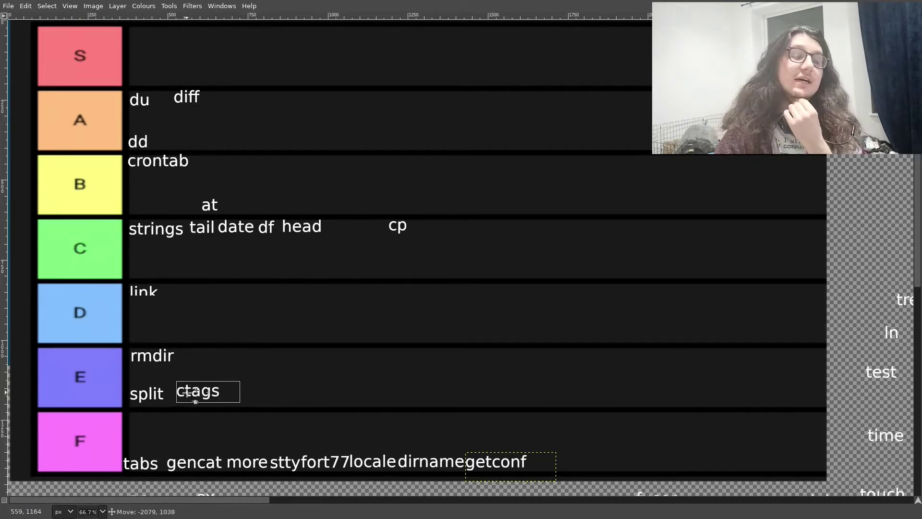
{"action": "mouse_move", "coordinate": [187, 393]}
{"action": "left_mouse_down"}
{"action": "mouse_move", "coordinate": [146, 193]}
{"action": "mouse_move", "coordinate": [154, 74]}
{"action": "mouse_move", "coordinate": [219, 418]}
{"action": "mouse_move", "coordinate": [182, 392]}
{"action": "left_mouse_up"}
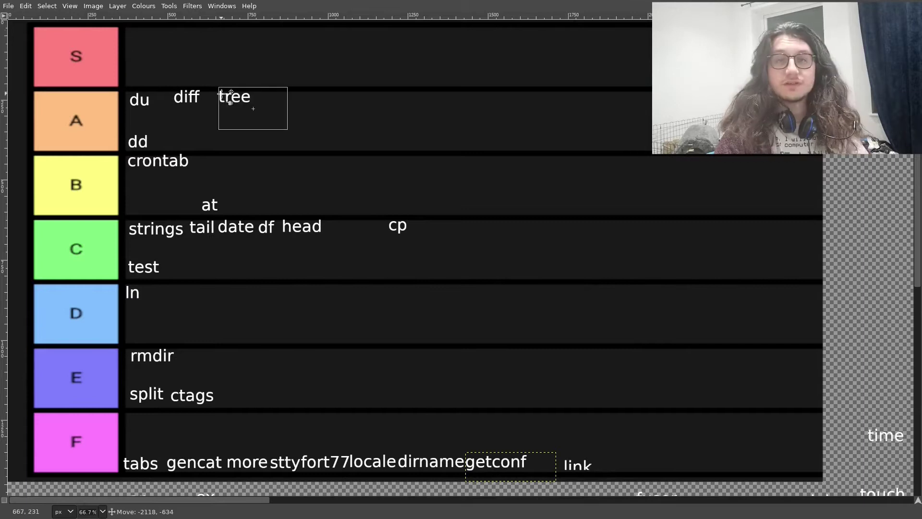
Line up getopts, time and tsort in the F tier and put touch beside rmdir in E
{"action": "left_click_drag", "start_coordinate": [888, 63], "coordinate": [630, 468]}
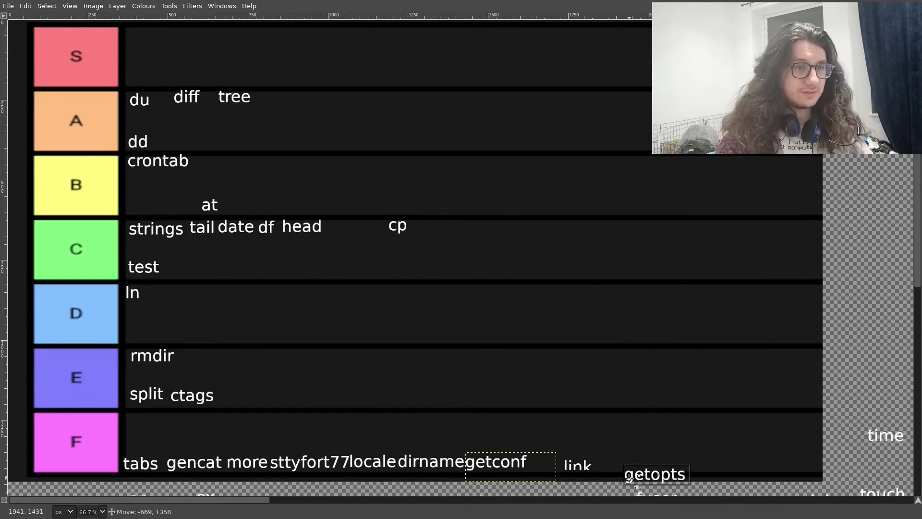
{"action": "left_click_drag", "start_coordinate": [897, 439], "coordinate": [699, 468]}
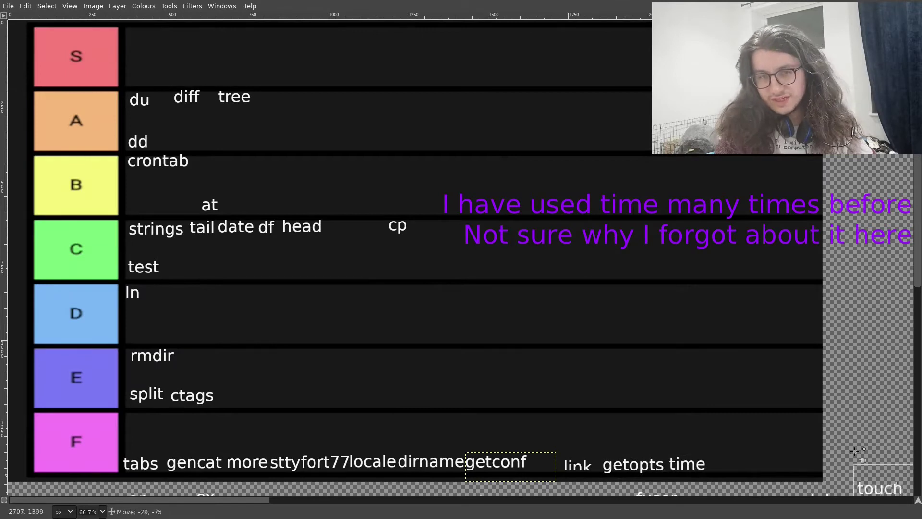
{"action": "left_click_drag", "start_coordinate": [891, 493], "coordinate": [214, 355]}
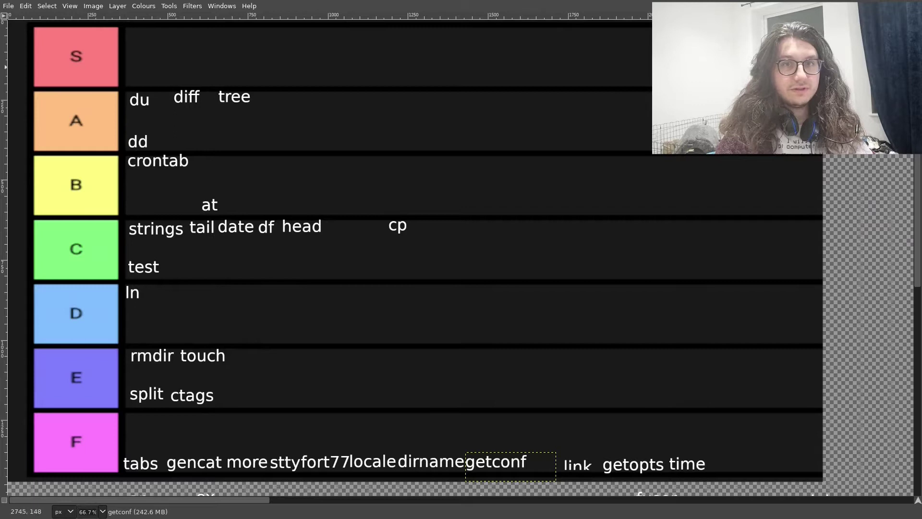
{"action": "left_click_drag", "start_coordinate": [894, 62], "coordinate": [672, 472]}
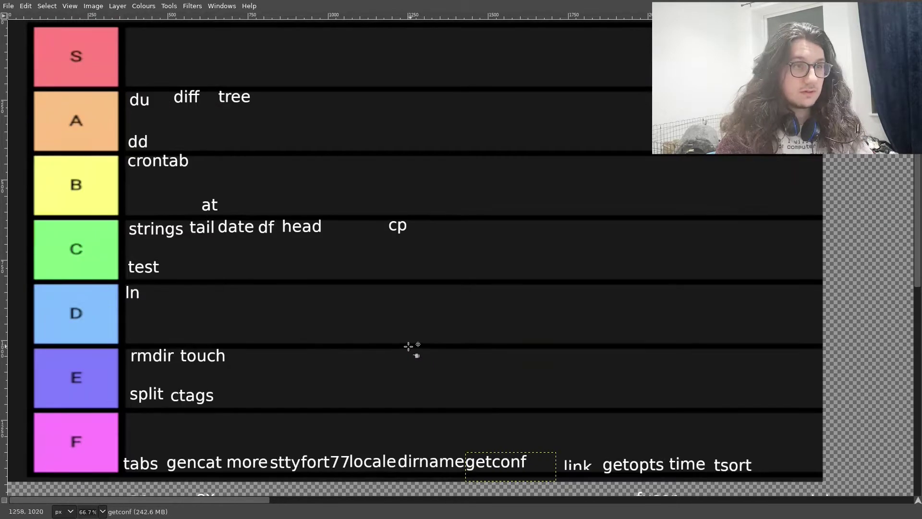
{"action": "scroll", "coordinate": [277, 374], "scroll_direction": "down", "scroll_amount": 3}
Settle ex and ls in the B tier and qhold beside ar in F
{"action": "left_click_drag", "start_coordinate": [224, 379], "coordinate": [315, 236]}
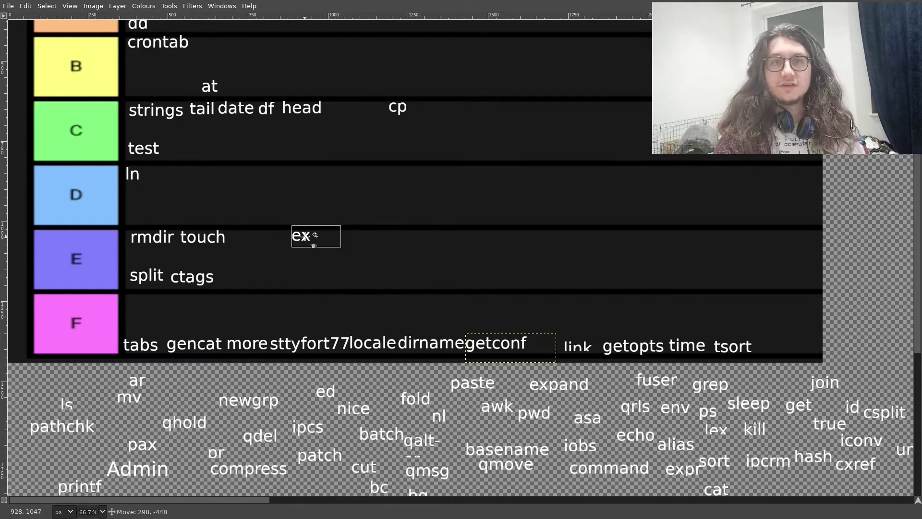
{"action": "left_click_drag", "start_coordinate": [315, 236], "coordinate": [266, 252]}
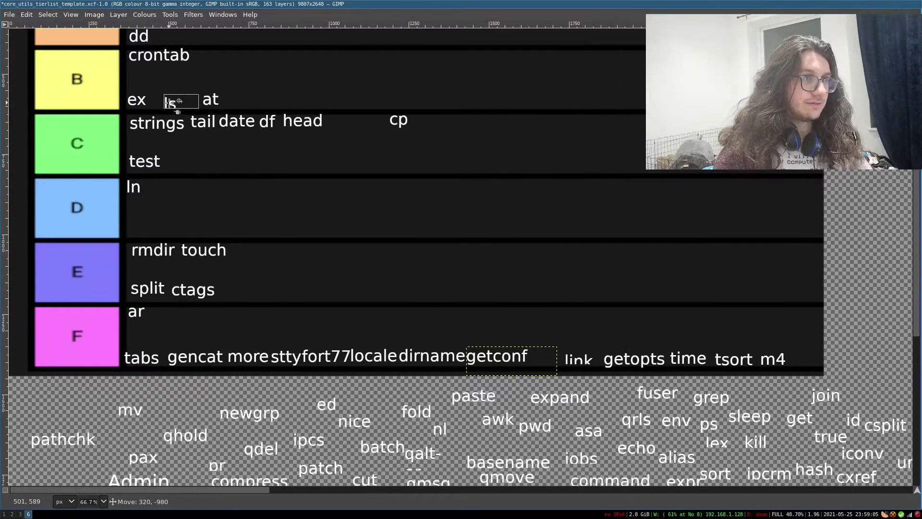
{"action": "left_click_drag", "start_coordinate": [174, 103], "coordinate": [170, 104]}
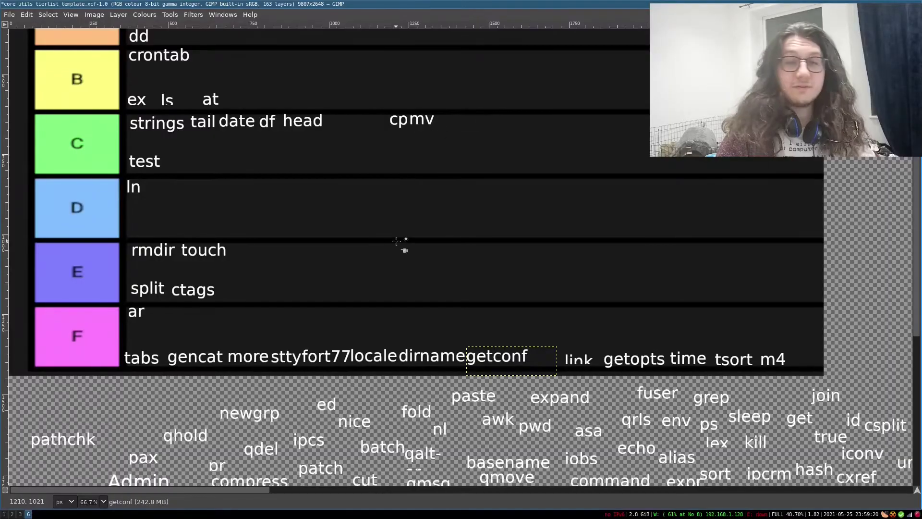
{"action": "left_click_drag", "start_coordinate": [185, 435], "coordinate": [185, 314]}
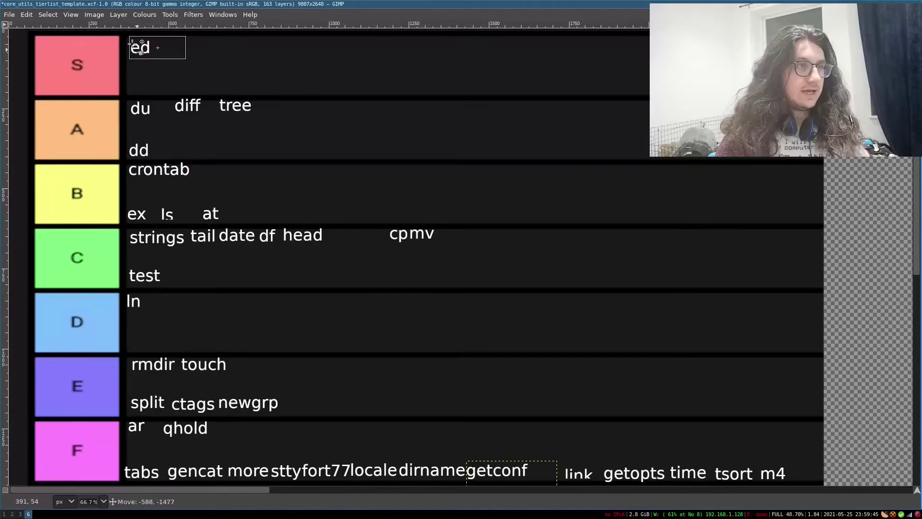
Place ed in the S tier, undoing a couple of stray moves
{"action": "left_click_drag", "start_coordinate": [136, 49], "coordinate": [144, 43]}
{"action": "key", "text": "ctrl+z"}
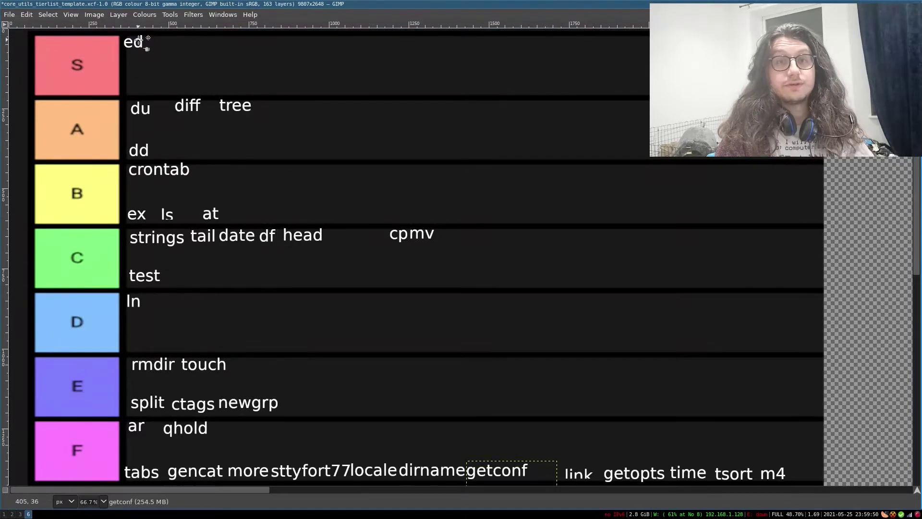
{"action": "key", "text": "ctrl+z"}
Reposition ed, move nl down to D, and add paste, qdel and ipcs to the F tier
{"action": "left_click", "coordinate": [148, 44]}
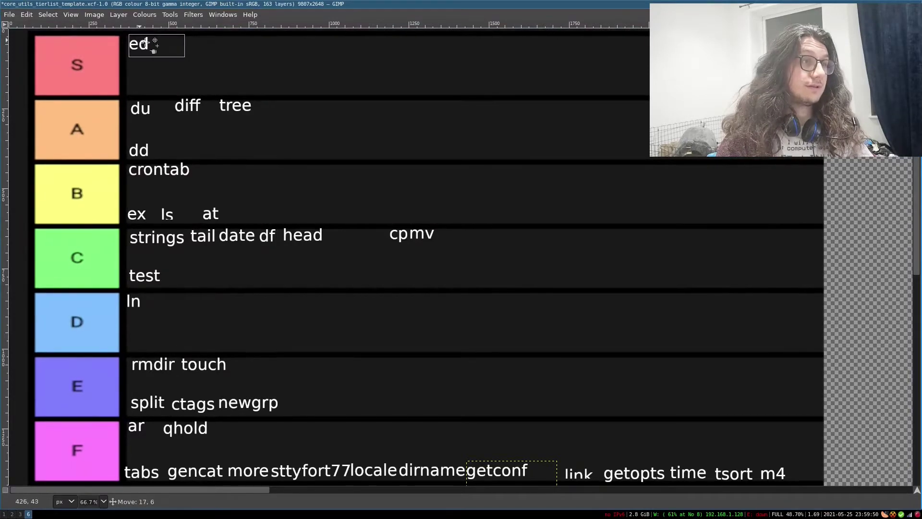
{"action": "scroll", "coordinate": [356, 190], "scroll_direction": "down", "scroll_amount": 2}
{"action": "scroll", "coordinate": [327, 270], "scroll_direction": "down", "scroll_amount": 3}
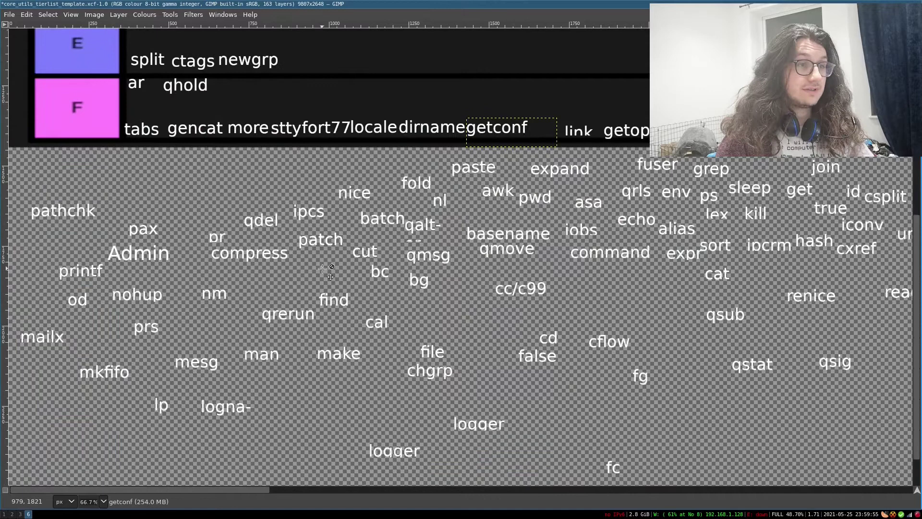
{"action": "scroll", "coordinate": [271, 156], "scroll_direction": "up", "scroll_amount": 5}
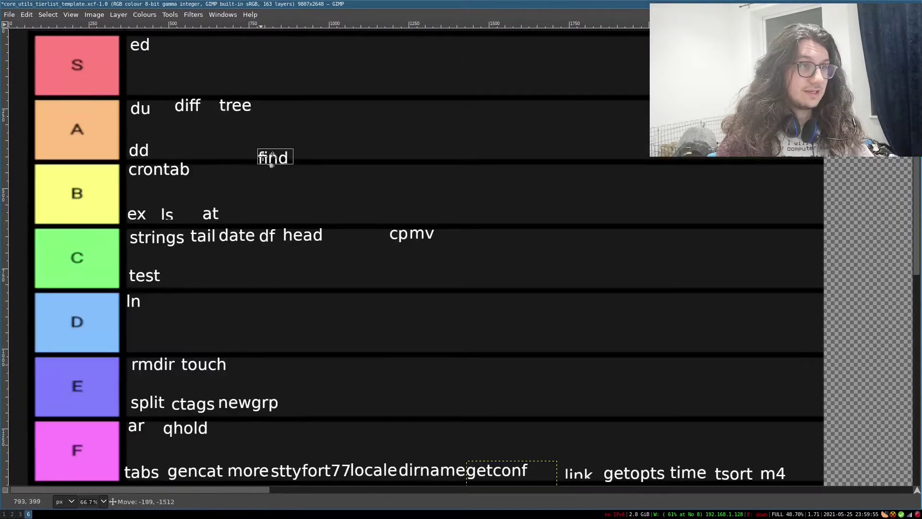
{"action": "left_click_drag", "start_coordinate": [265, 47], "coordinate": [162, 44]}
{"action": "scroll", "coordinate": [293, 165], "scroll_direction": "down", "scroll_amount": 3}
{"action": "scroll", "coordinate": [334, 214], "scroll_direction": "up", "scroll_amount": 2}
{"action": "scroll", "coordinate": [334, 233], "scroll_direction": "down", "scroll_amount": 3}
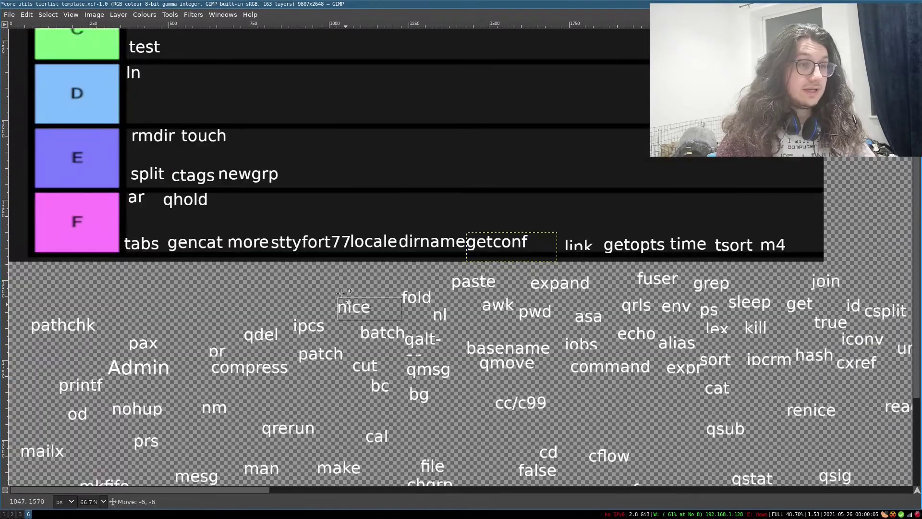
{"action": "scroll", "coordinate": [339, 242], "scroll_direction": "up", "scroll_amount": 3}
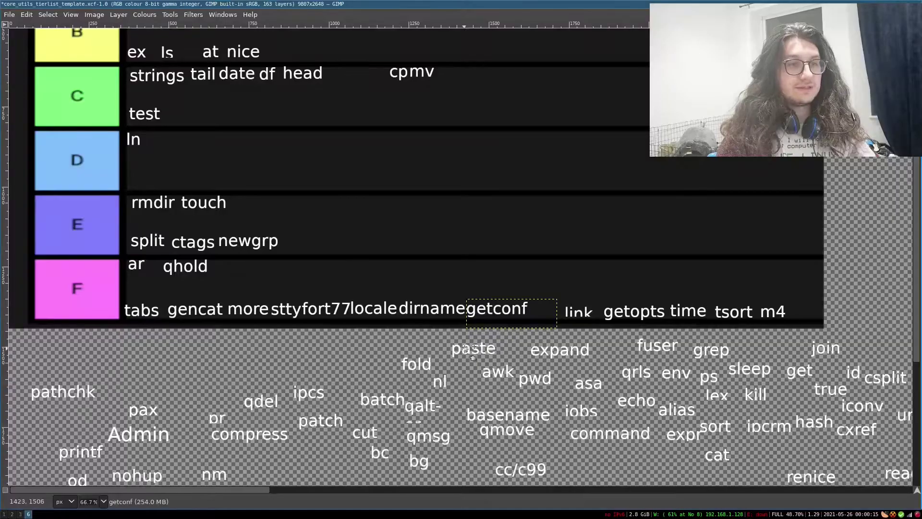
{"action": "left_click_drag", "start_coordinate": [473, 353], "coordinate": [235, 269]}
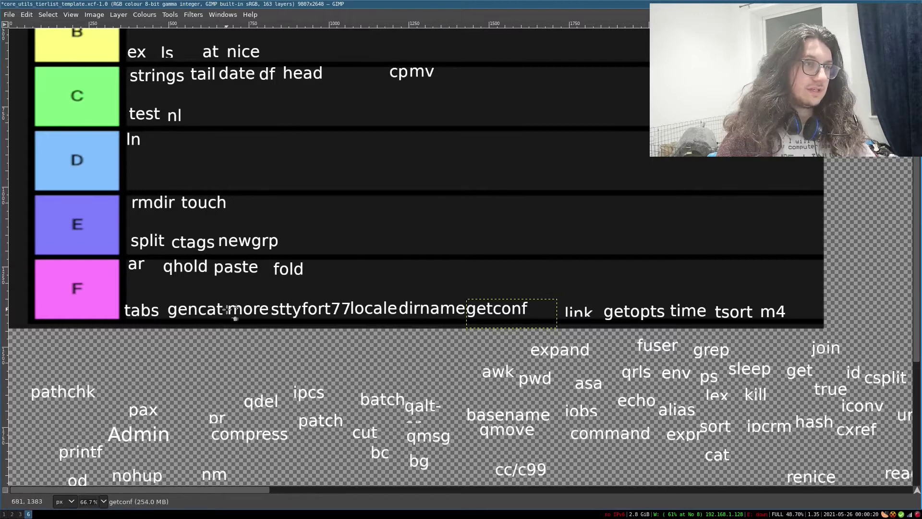
{"action": "left_click_drag", "start_coordinate": [184, 120], "coordinate": [183, 120]}
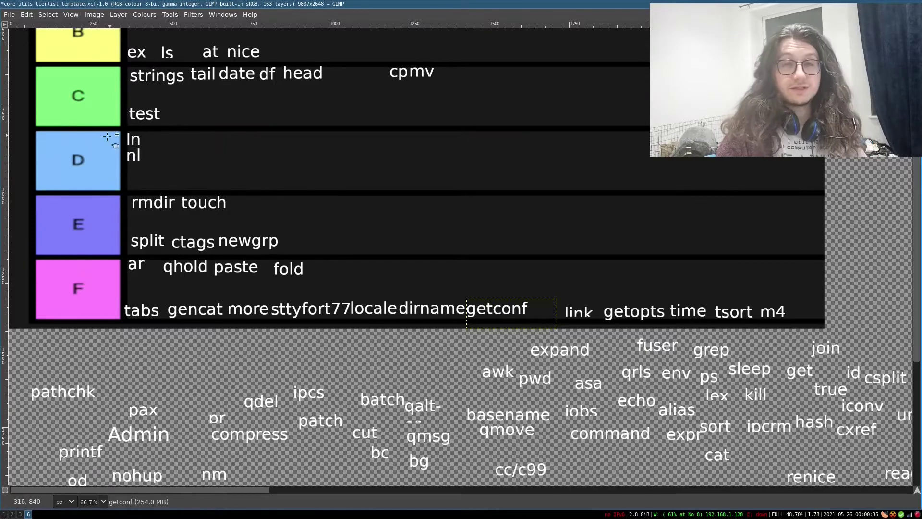
{"action": "left_click_drag", "start_coordinate": [267, 406], "coordinate": [334, 273]}
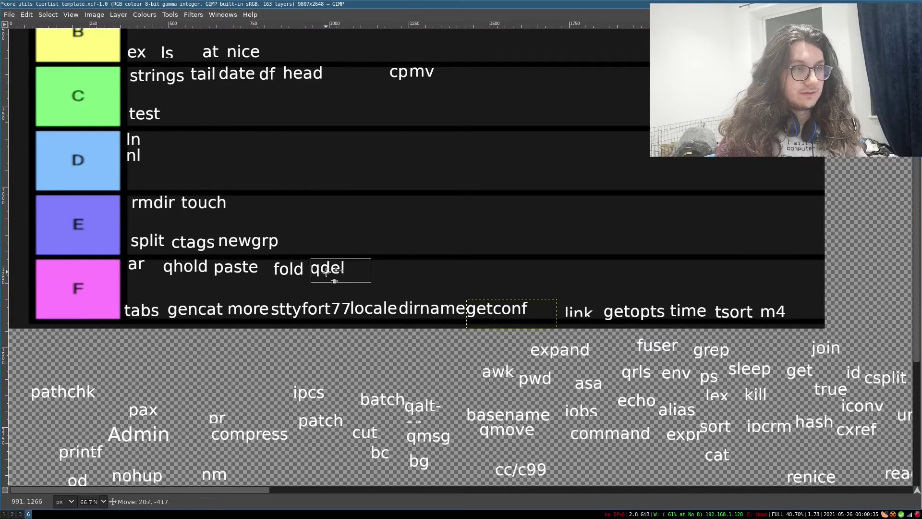
{"action": "left_click_drag", "start_coordinate": [315, 390], "coordinate": [386, 268]}
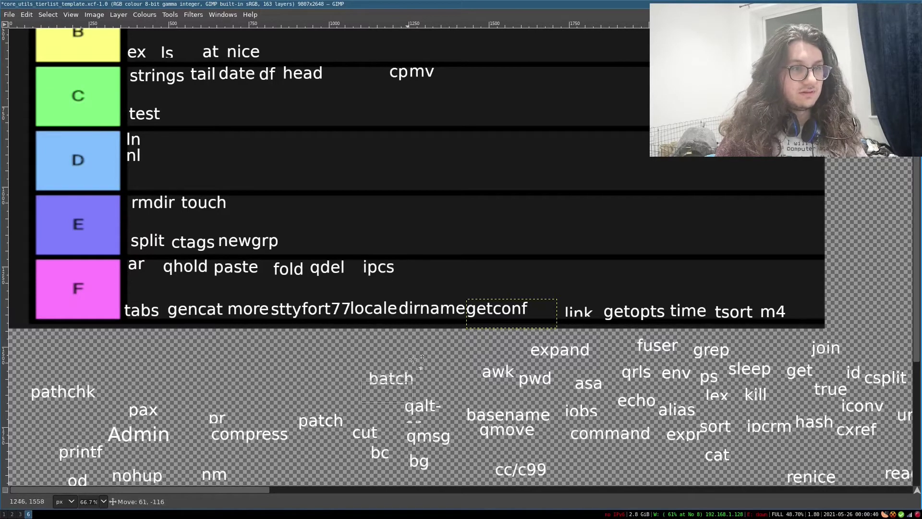
{"action": "left_click_drag", "start_coordinate": [382, 398], "coordinate": [431, 268]}
{"action": "left_click_drag", "start_coordinate": [422, 405], "coordinate": [475, 265]}
{"action": "left_click_drag", "start_coordinate": [497, 371], "coordinate": [157, 90]}
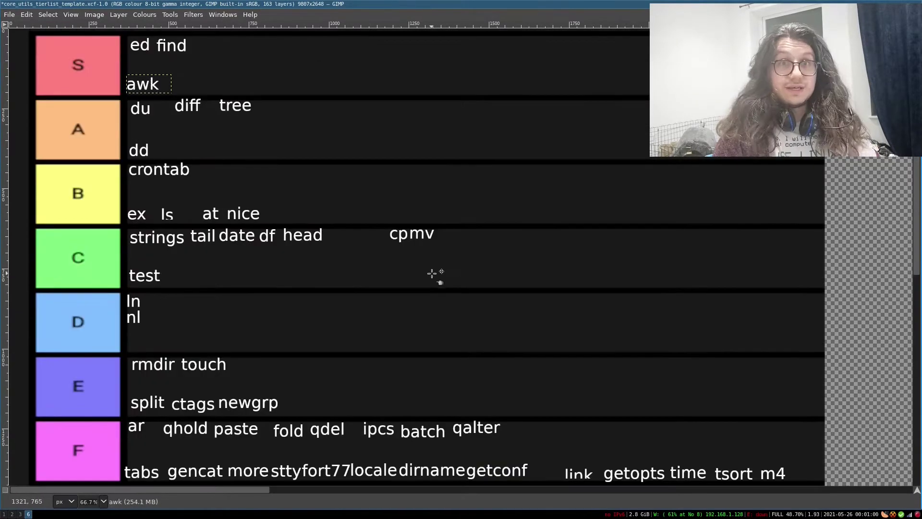
{"action": "scroll", "coordinate": [432, 273], "scroll_direction": "down", "scroll_amount": 5}
{"action": "scroll", "coordinate": [230, 156], "scroll_direction": "up", "scroll_amount": 5}
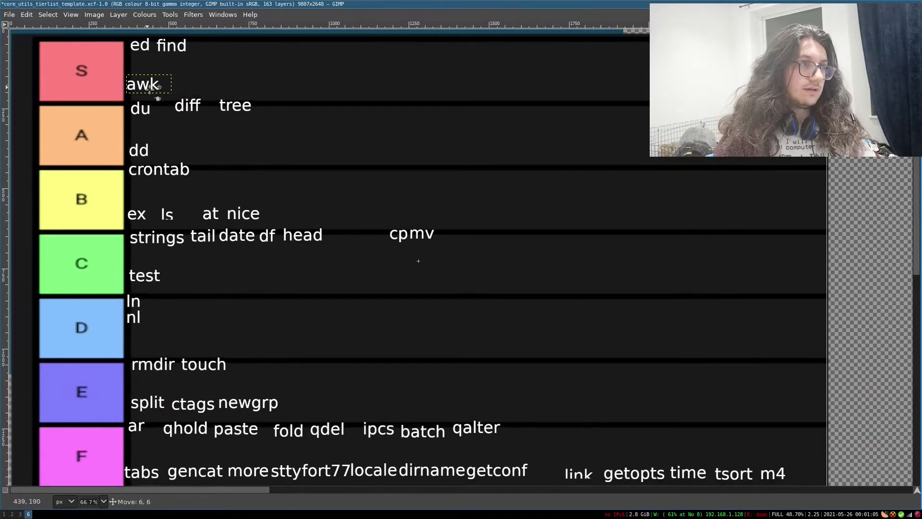
Move awk from S into A beside dd, and place fuser and pwd in the E tier
{"action": "left_click_drag", "start_coordinate": [148, 91], "coordinate": [151, 86]}
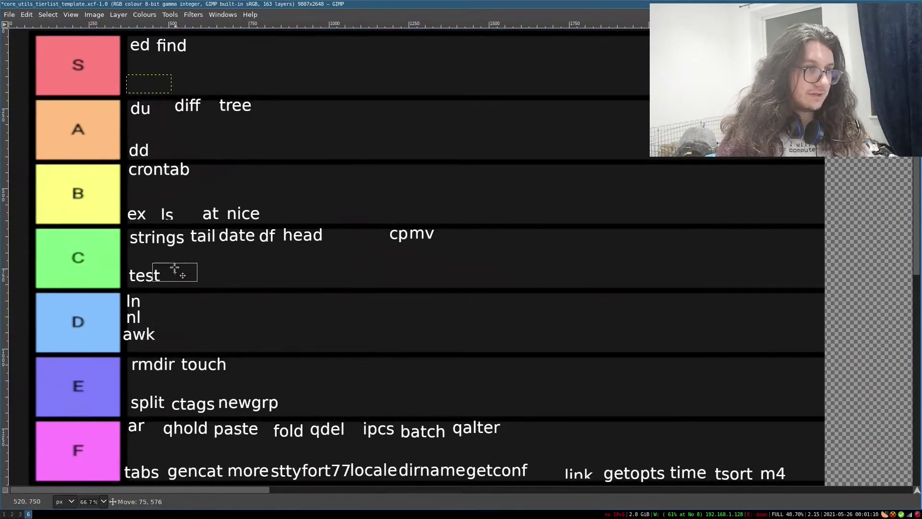
{"action": "left_click_drag", "start_coordinate": [253, 154], "coordinate": [196, 153]}
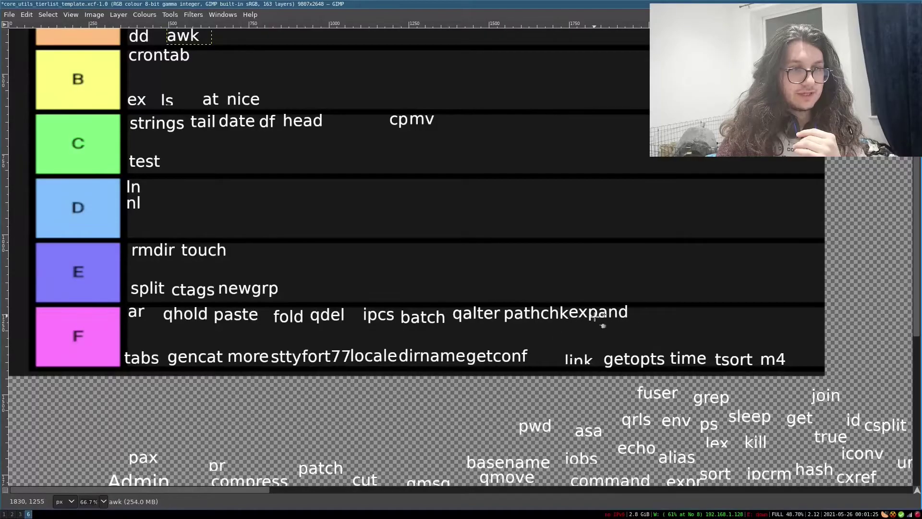
{"action": "mouse_move", "coordinate": [649, 391]}
{"action": "left_mouse_down"}
{"action": "mouse_move", "coordinate": [386, 278]}
{"action": "mouse_move", "coordinate": [305, 294]}
{"action": "left_mouse_up"}
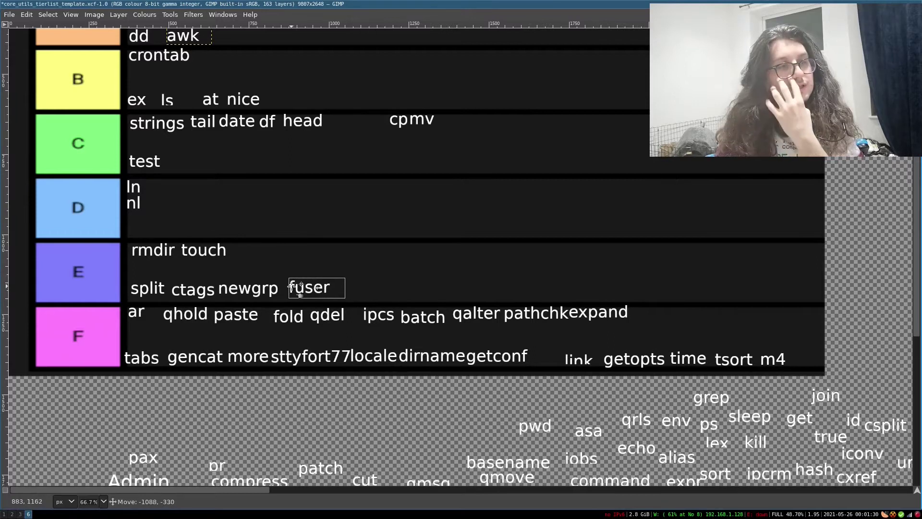
{"action": "left_click_drag", "start_coordinate": [702, 399], "coordinate": [206, 49]}
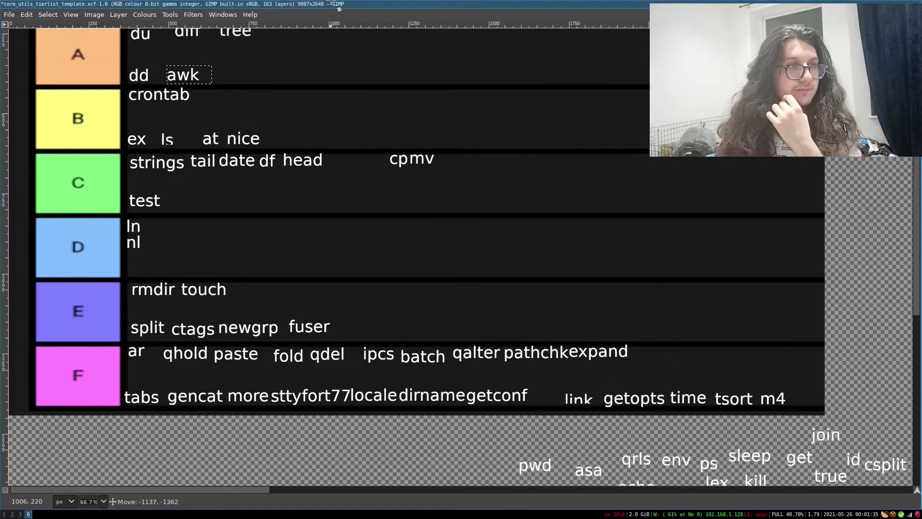
{"action": "scroll", "coordinate": [465, 304], "scroll_direction": "down", "scroll_amount": 5}
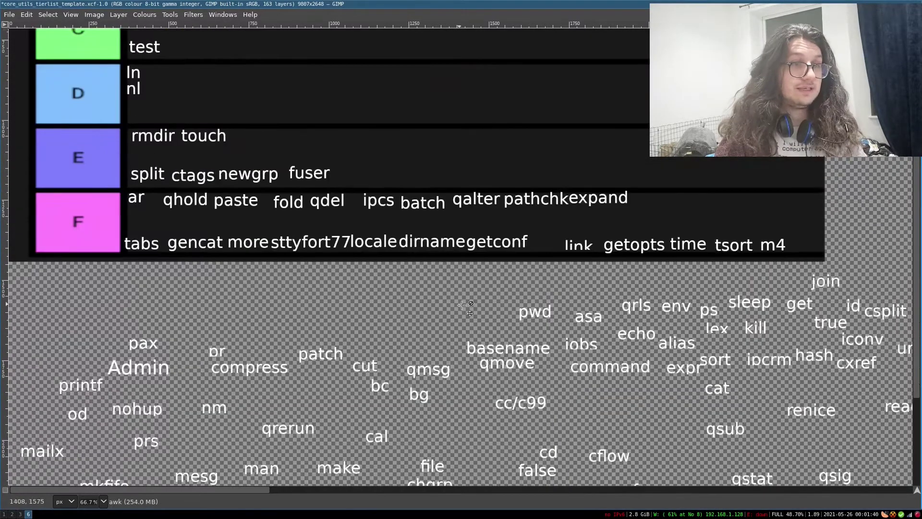
{"action": "left_click_drag", "start_coordinate": [508, 348], "coordinate": [240, 281]}
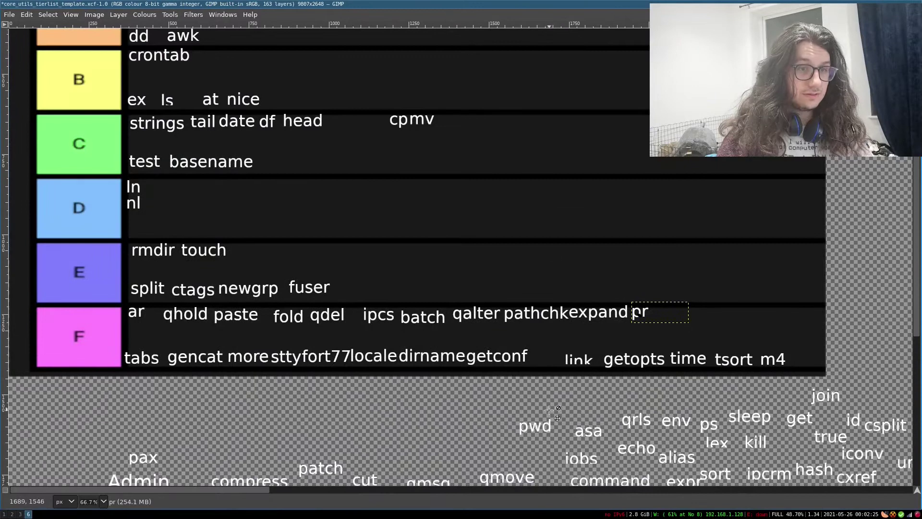
{"action": "left_click_drag", "start_coordinate": [535, 428], "coordinate": [262, 253]}
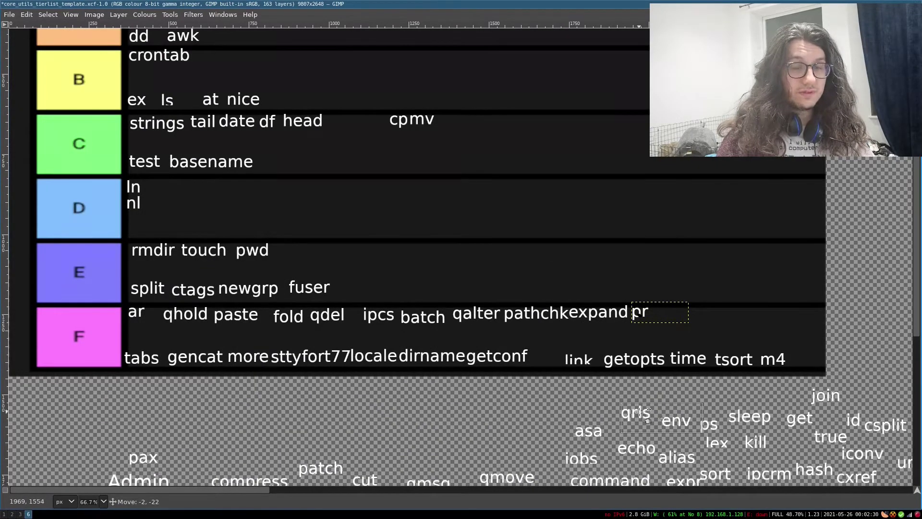
Put qrls in F, nudge more, and move sleep from B down toward the C tier
{"action": "left_click_drag", "start_coordinate": [646, 412], "coordinate": [717, 314]}
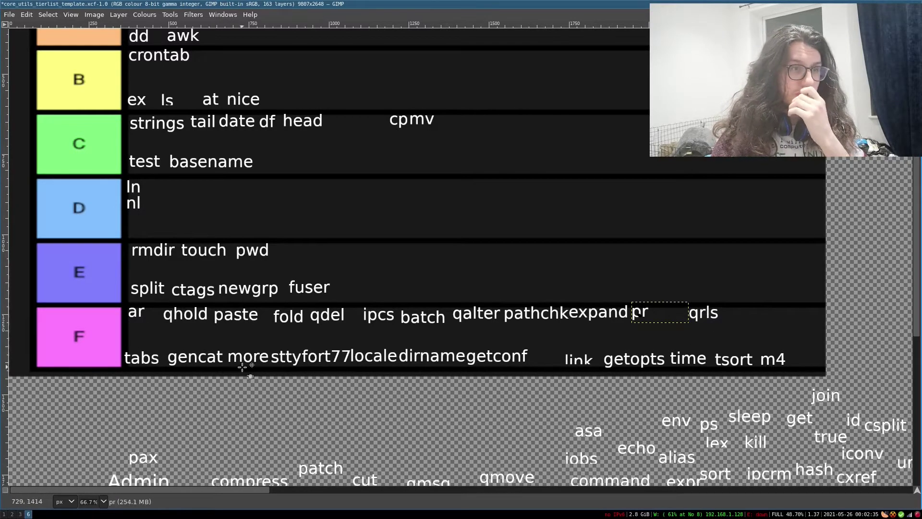
{"action": "left_click_drag", "start_coordinate": [243, 366], "coordinate": [246, 366]}
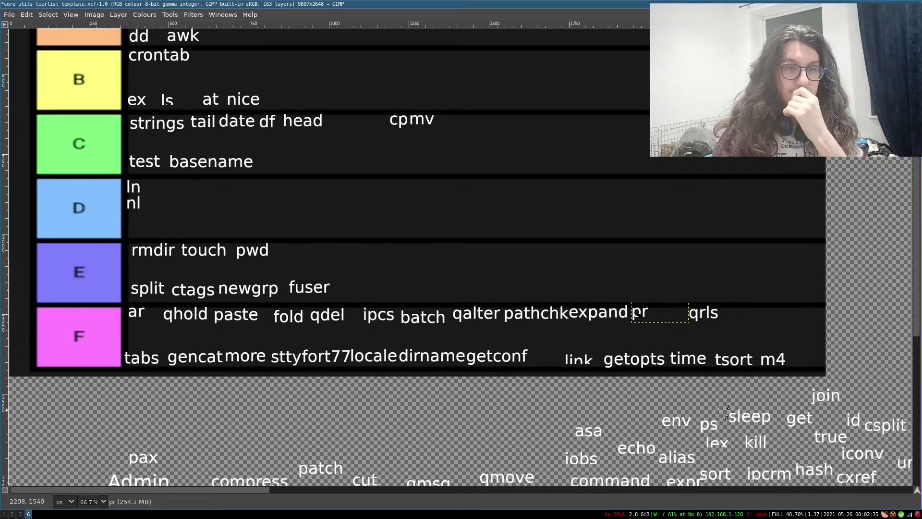
{"action": "mouse_move", "coordinate": [753, 417]}
{"action": "left_mouse_down"}
{"action": "mouse_move", "coordinate": [734, 393]}
{"action": "mouse_move", "coordinate": [145, 227]}
{"action": "mouse_move", "coordinate": [209, 70]}
{"action": "left_mouse_up"}
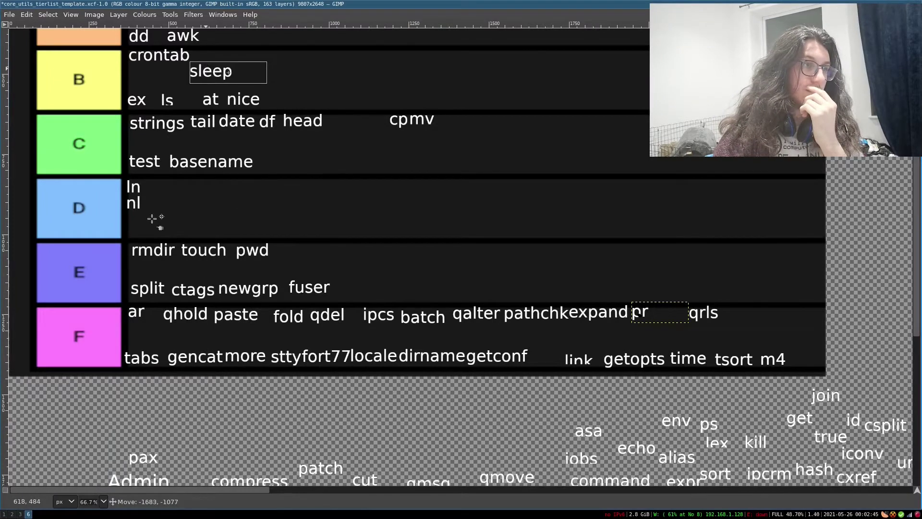
{"action": "mouse_move", "coordinate": [152, 218]}
{"action": "left_mouse_down"}
{"action": "mouse_move", "coordinate": [147, 230]}
{"action": "mouse_move", "coordinate": [288, 158]}
{"action": "mouse_move", "coordinate": [159, 242]}
{"action": "mouse_move", "coordinate": [148, 228]}
{"action": "mouse_move", "coordinate": [210, 264]}
{"action": "mouse_move", "coordinate": [207, 225]}
{"action": "mouse_move", "coordinate": [148, 229]}
{"action": "mouse_move", "coordinate": [279, 162]}
{"action": "left_mouse_up"}
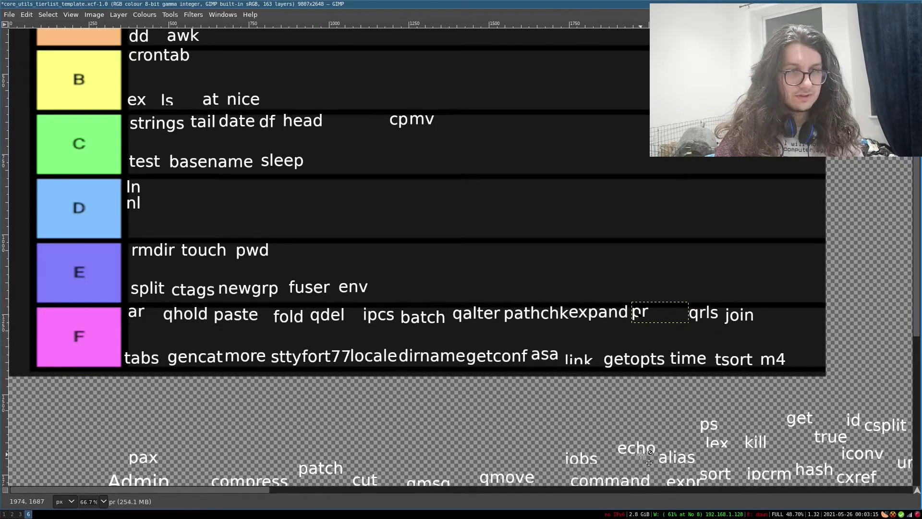
{"action": "mouse_move", "coordinate": [633, 431]}
{"action": "left_mouse_down"}
{"action": "mouse_move", "coordinate": [189, 239]}
{"action": "mouse_move", "coordinate": [159, 342]}
{"action": "left_mouse_up"}
{"action": "scroll", "coordinate": [193, 238], "scroll_direction": "up", "scroll_amount": 3}
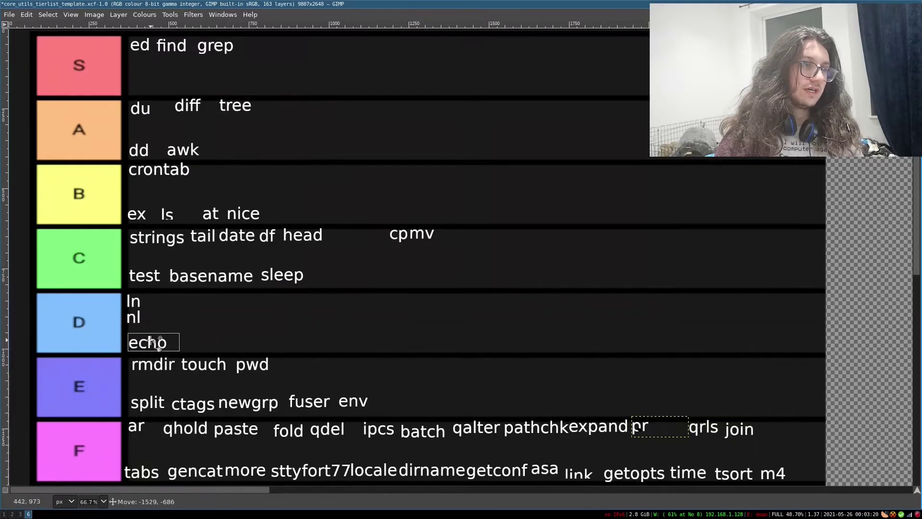
{"action": "scroll", "coordinate": [152, 340], "scroll_direction": "down", "scroll_amount": 5}
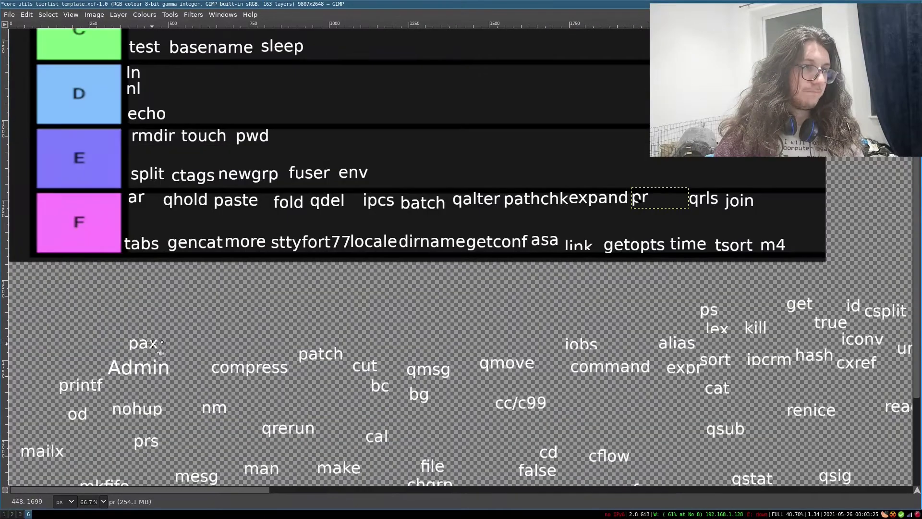
Place pax, Admin, qmsg and qmove in the F tier and printf in E
{"action": "left_click_drag", "start_coordinate": [433, 274], "coordinate": [529, 216]}
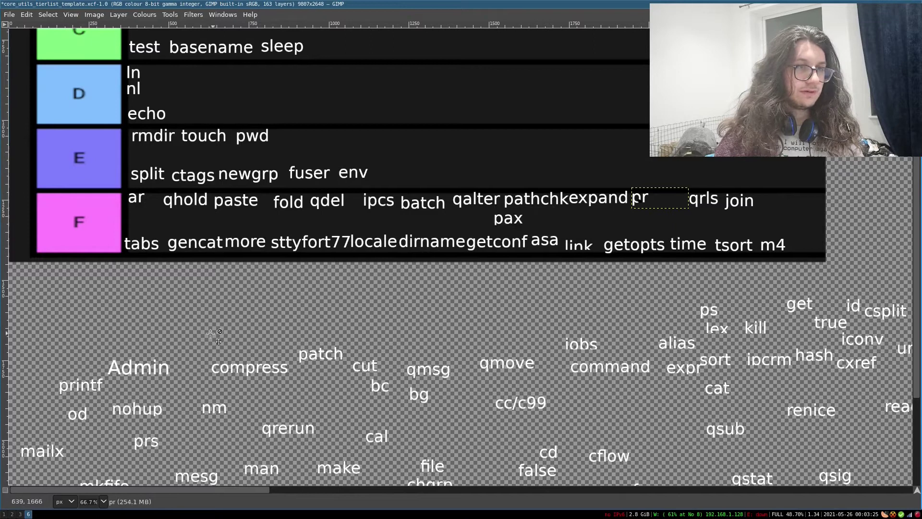
{"action": "left_click_drag", "start_coordinate": [139, 371], "coordinate": [293, 224]}
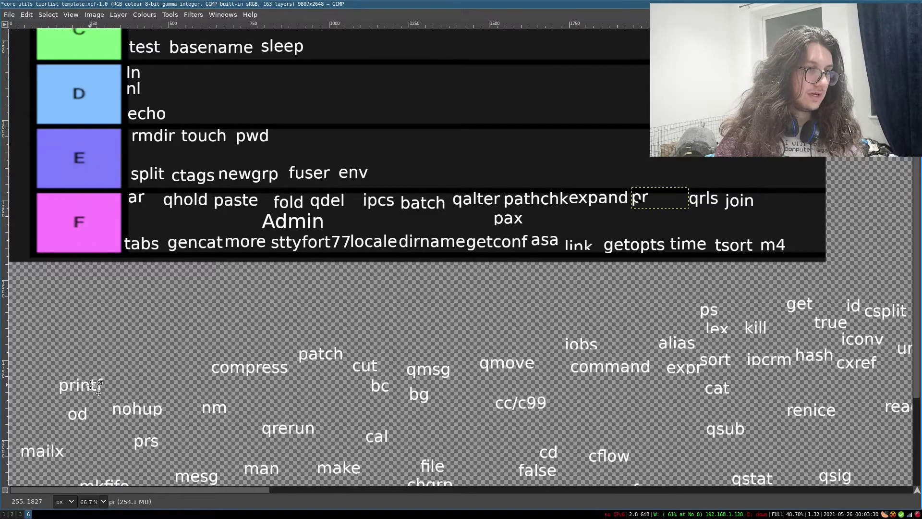
{"action": "left_click_drag", "start_coordinate": [101, 384], "coordinate": [424, 175]}
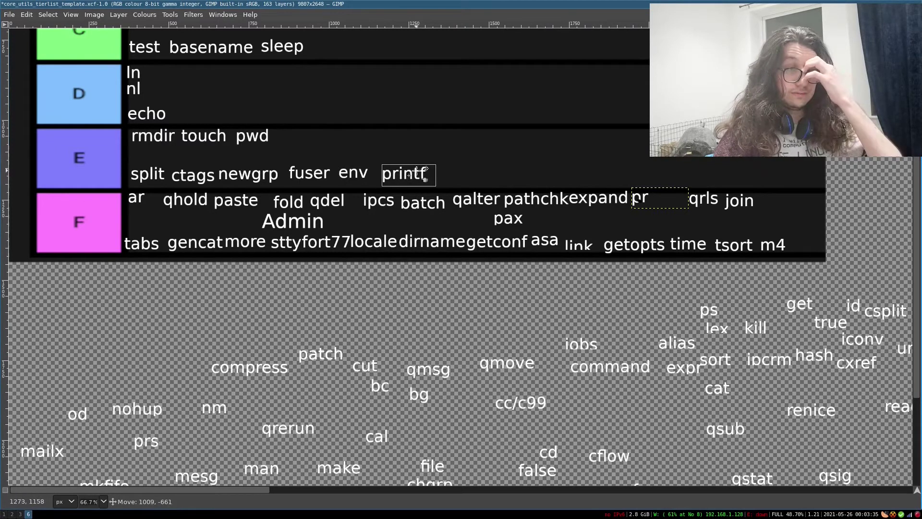
{"action": "left_click_drag", "start_coordinate": [436, 371], "coordinate": [587, 223]}
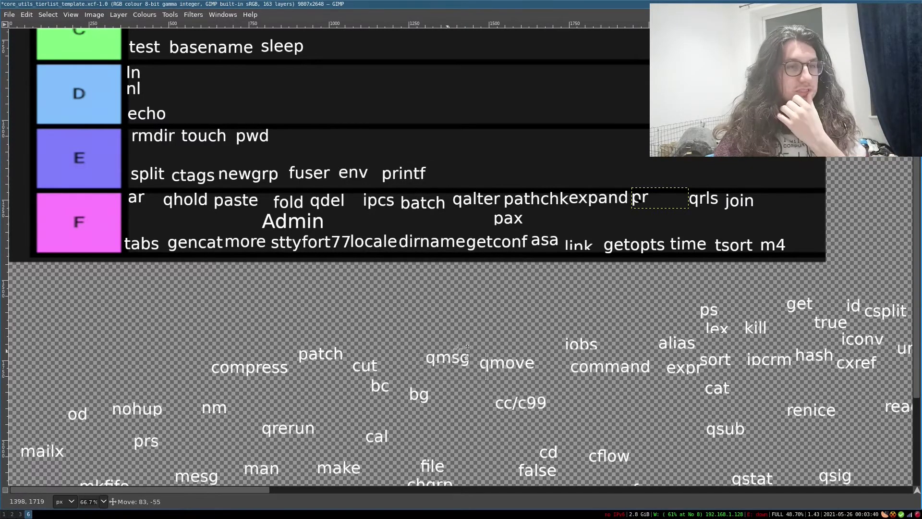
{"action": "left_click_drag", "start_coordinate": [514, 372], "coordinate": [641, 224]}
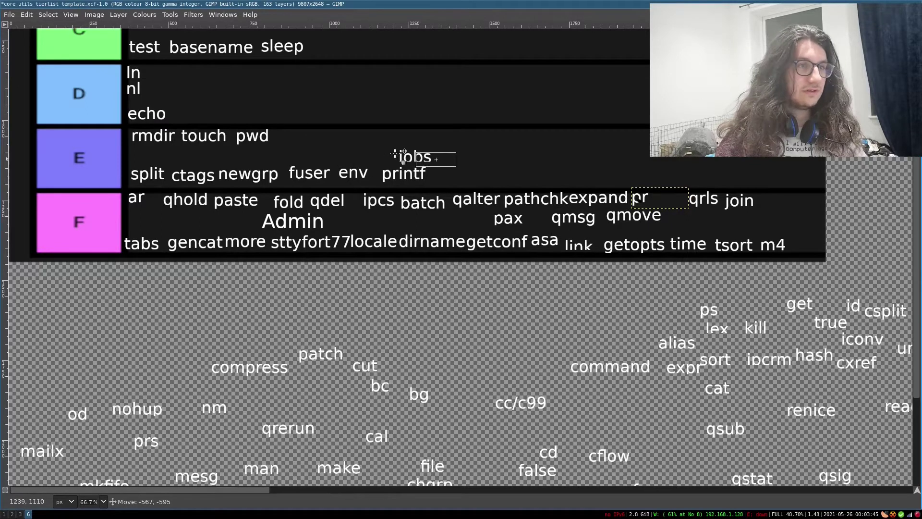
Move jobs into D beside echo, compress into F below join, and command into E
{"action": "left_click_drag", "start_coordinate": [402, 154], "coordinate": [213, 116]}
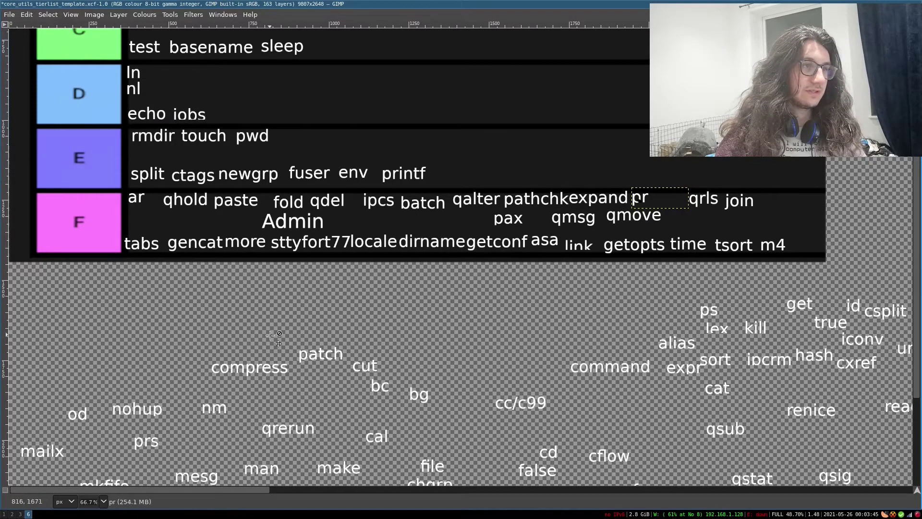
{"action": "left_click_drag", "start_coordinate": [293, 362], "coordinate": [766, 214]}
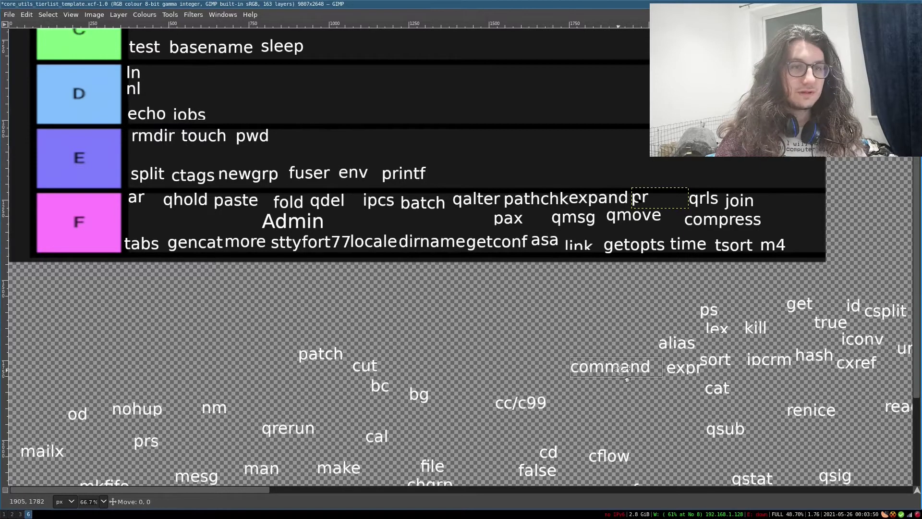
{"action": "mouse_move", "coordinate": [624, 368]}
{"action": "left_mouse_down"}
{"action": "mouse_move", "coordinate": [322, 187]}
{"action": "mouse_move", "coordinate": [489, 172]}
{"action": "left_mouse_up"}
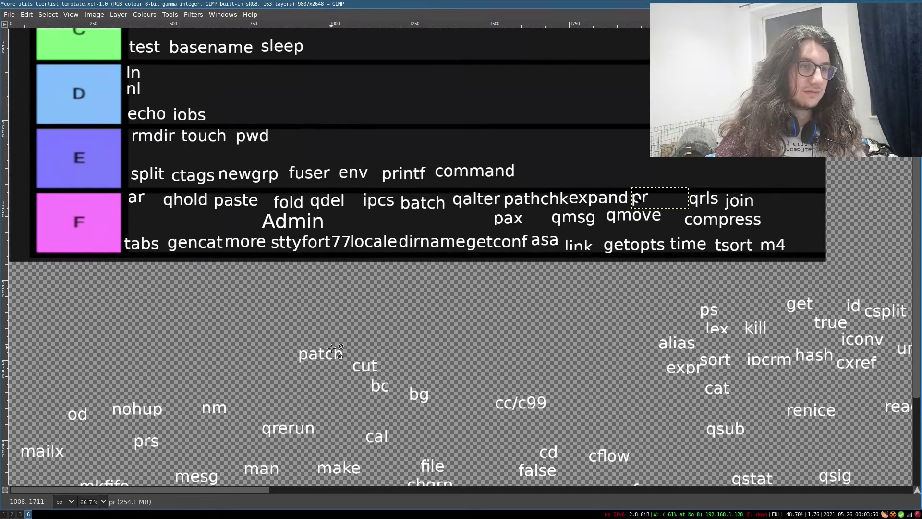
{"action": "mouse_move", "coordinate": [320, 353]}
{"action": "left_mouse_down"}
{"action": "mouse_move", "coordinate": [299, 137]}
{"action": "mouse_move", "coordinate": [227, 110]}
{"action": "mouse_move", "coordinate": [162, 261]}
{"action": "left_mouse_up"}
{"action": "scroll", "coordinate": [299, 136], "scroll_direction": "up", "scroll_amount": 5}
{"action": "scroll", "coordinate": [267, 306], "scroll_direction": "down", "scroll_amount": 5}
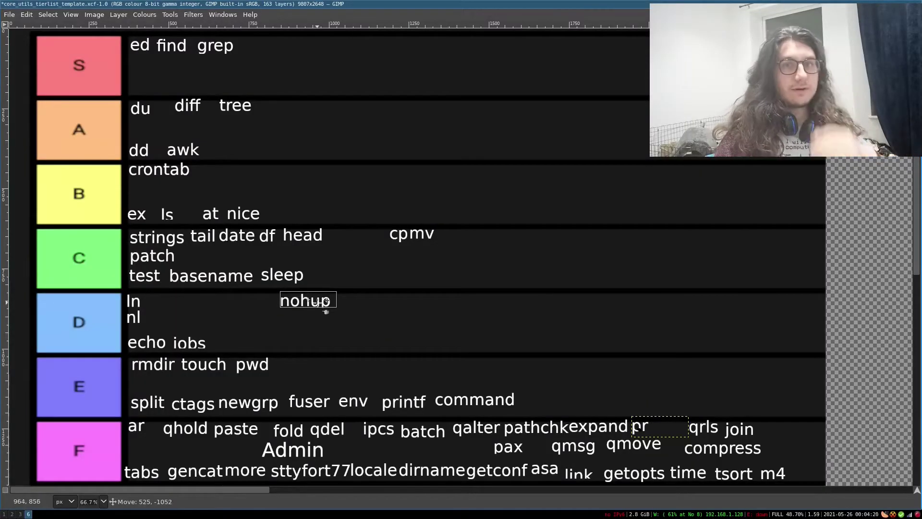
Settle nohup in the D tier beside jobs and move nm into F
{"action": "left_click_drag", "start_coordinate": [307, 338], "coordinate": [358, 290]}
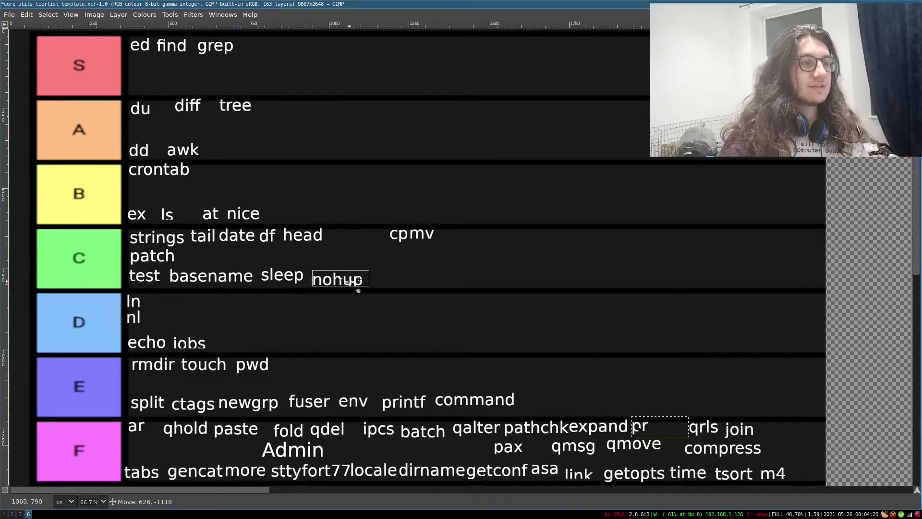
{"action": "left_click_drag", "start_coordinate": [282, 347], "coordinate": [264, 346]}
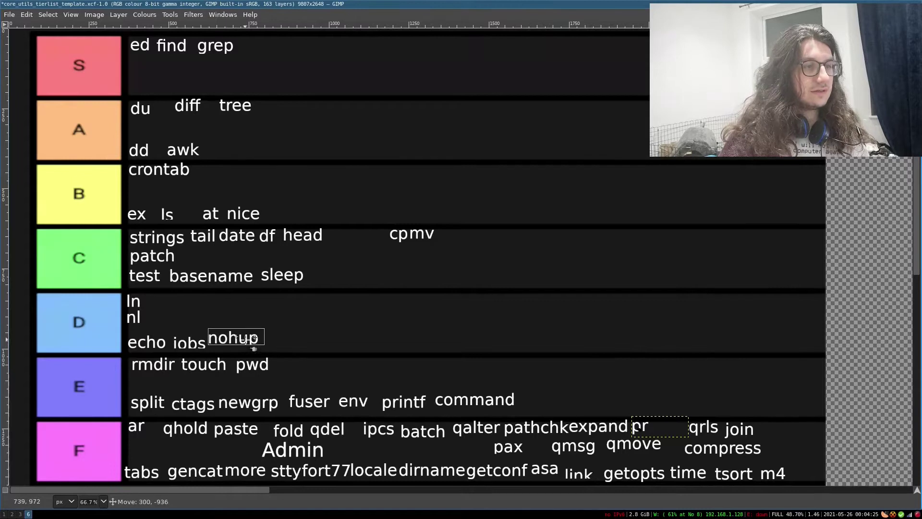
{"action": "scroll", "coordinate": [215, 363], "scroll_direction": "down", "scroll_amount": 5}
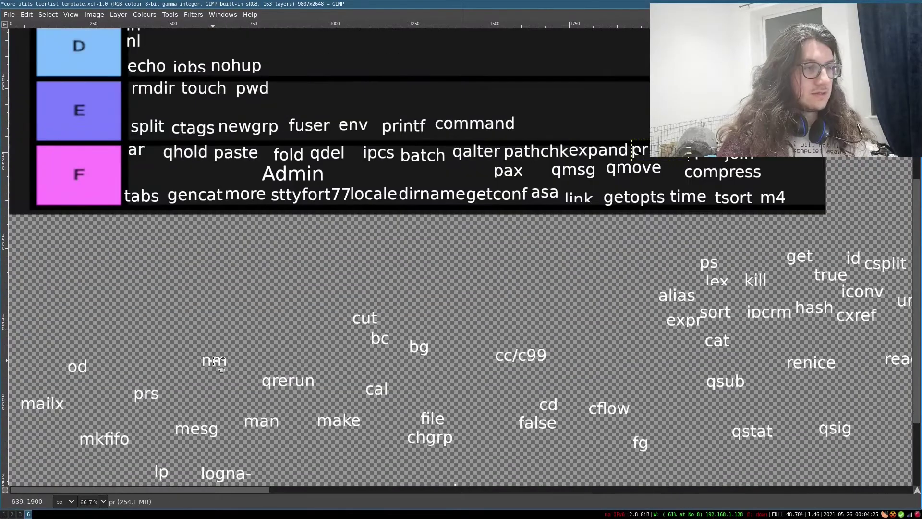
{"action": "left_click_drag", "start_coordinate": [215, 362], "coordinate": [571, 156]}
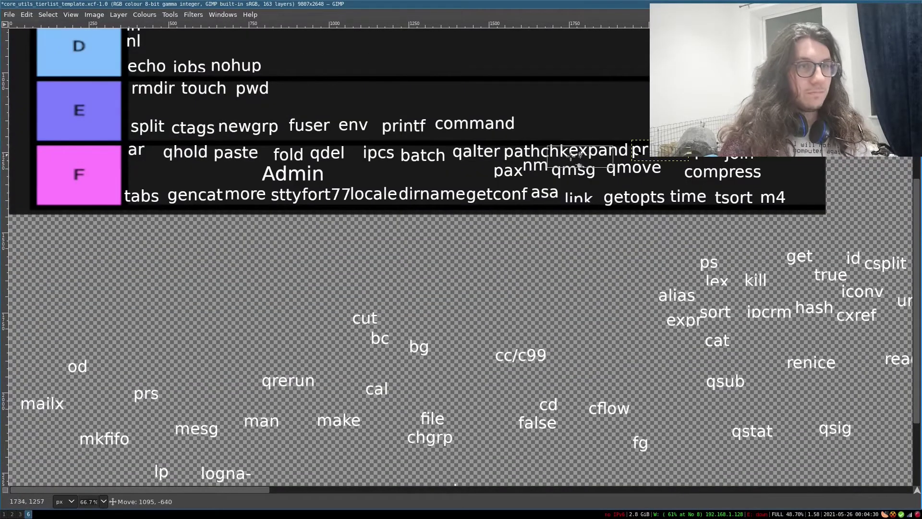
{"action": "left_click_drag", "start_coordinate": [708, 263], "coordinate": [379, 209]}
{"action": "scroll", "coordinate": [432, 194], "scroll_direction": "up", "scroll_amount": 4}
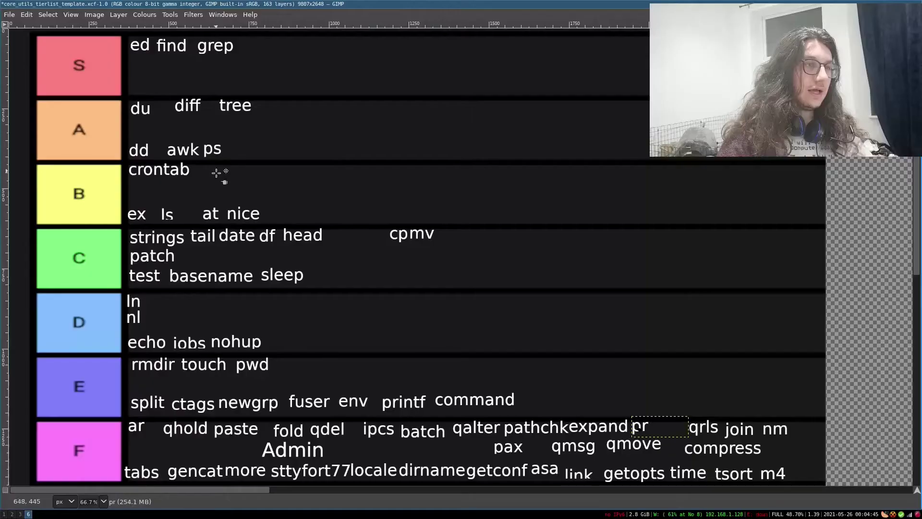
{"action": "scroll", "coordinate": [216, 173], "scroll_direction": "down", "scroll_amount": 10}
{"action": "left_click_drag", "start_coordinate": [77, 298], "coordinate": [140, 101]}
{"action": "mouse_move", "coordinate": [42, 334]}
{"action": "left_mouse_down"}
{"action": "mouse_move", "coordinate": [209, 286]}
{"action": "mouse_move", "coordinate": [229, 268]}
{"action": "mouse_move", "coordinate": [198, 308]}
{"action": "left_mouse_up"}
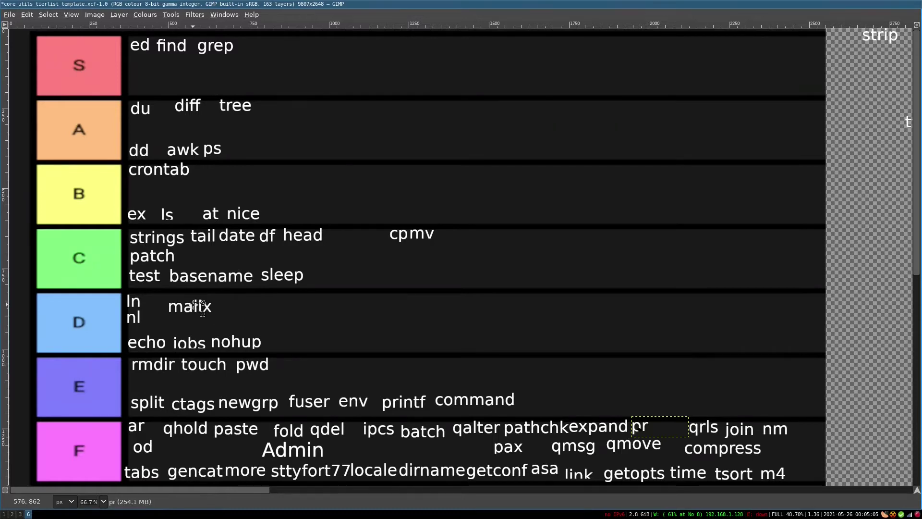
Check what mailx does by running mail and its man page in a terminal
{"action": "key", "text": "super+Return"}
{"action": "type", "text": "ma"}
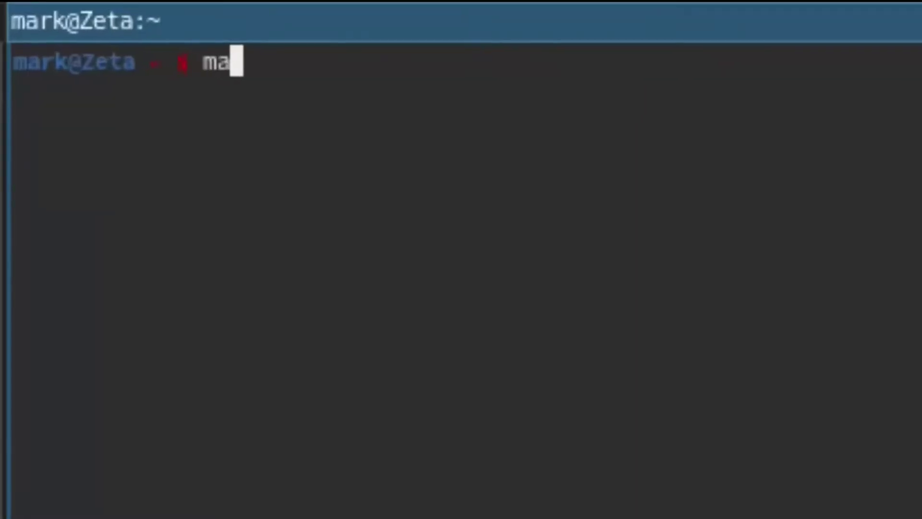
{"action": "type", "text": "il"}
{"action": "key", "text": "Return"}
{"action": "type", "text": "ma"}
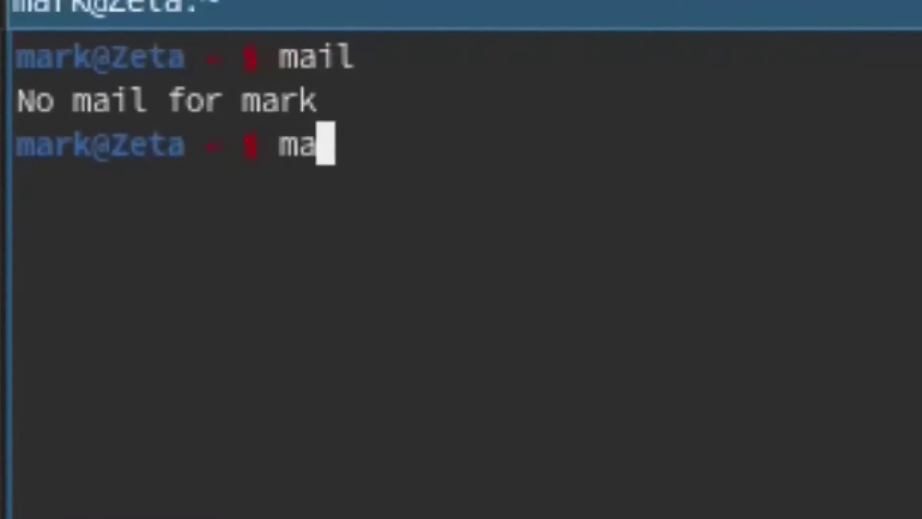
{"action": "type", "text": "n mail"}
{"action": "key", "text": "Return"}
{"action": "key", "text": "q"}
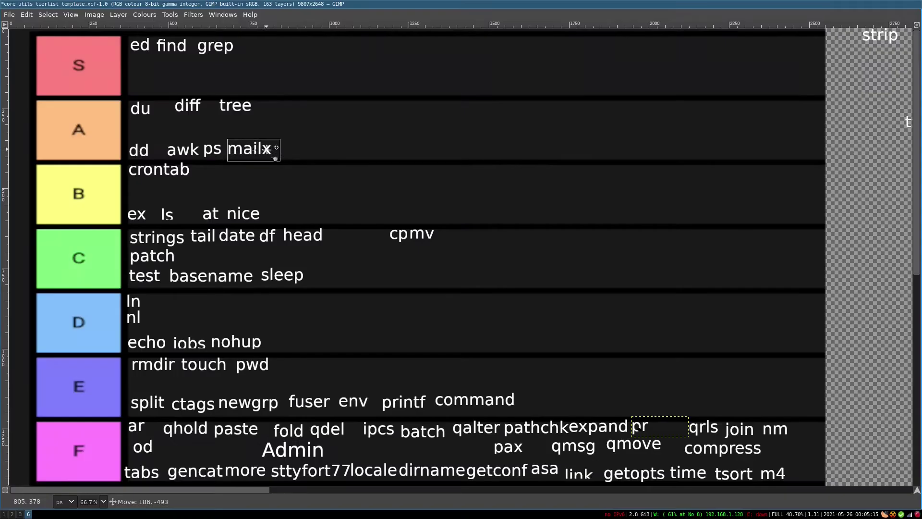
{"action": "scroll", "coordinate": [289, 333], "scroll_direction": "down", "scroll_amount": 5}
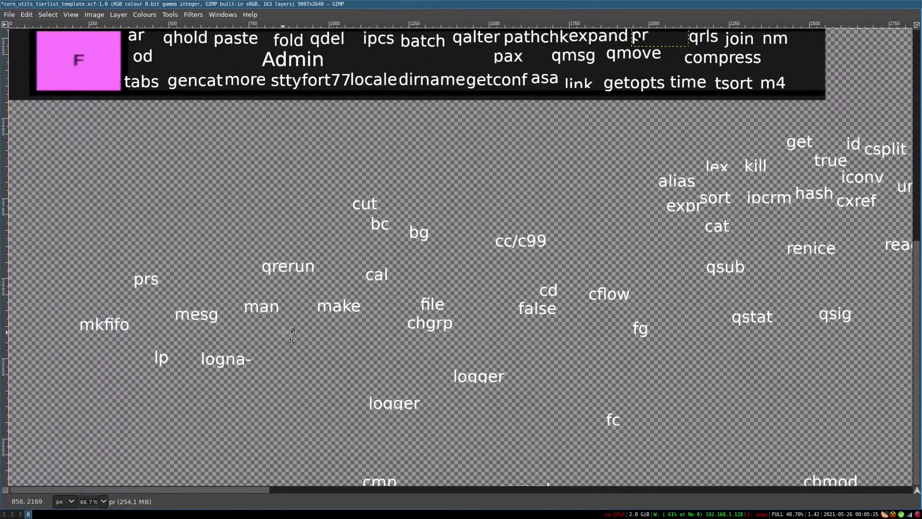
{"action": "scroll", "coordinate": [290, 124], "scroll_direction": "up", "scroll_amount": 4}
{"action": "mouse_move", "coordinate": [339, 306]}
{"action": "left_mouse_down"}
{"action": "mouse_move", "coordinate": [292, 270]}
{"action": "mouse_move", "coordinate": [183, 152]}
{"action": "left_mouse_up"}
{"action": "scroll", "coordinate": [298, 109], "scroll_direction": "up", "scroll_amount": 1}
{"action": "scroll", "coordinate": [292, 270], "scroll_direction": "down", "scroll_amount": 3}
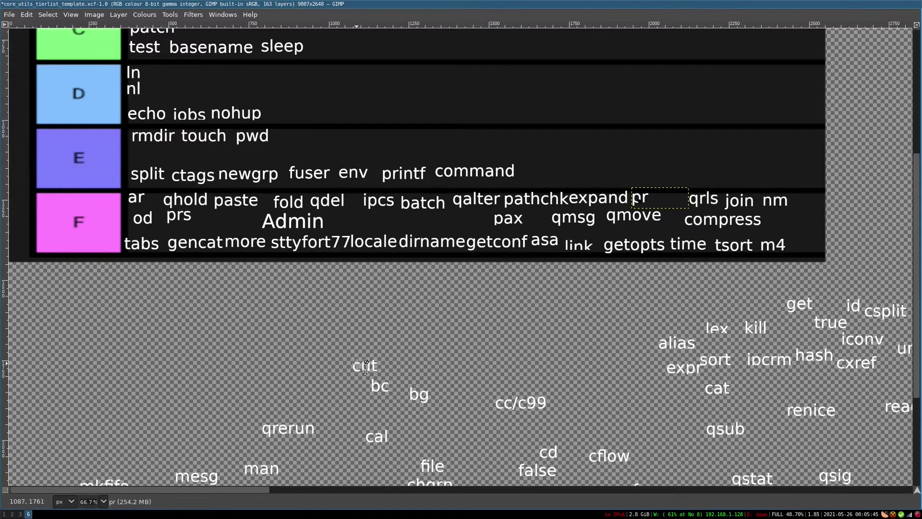
{"action": "left_click_drag", "start_coordinate": [364, 365], "coordinate": [309, 146]}
{"action": "scroll", "coordinate": [309, 181], "scroll_direction": "up", "scroll_amount": 3}
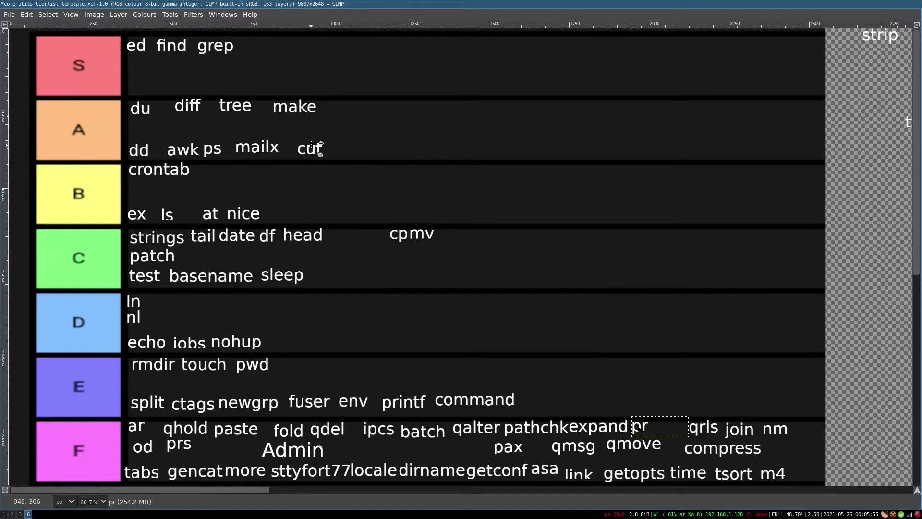
{"action": "scroll", "coordinate": [387, 271], "scroll_direction": "down", "scroll_amount": 5}
{"action": "scroll", "coordinate": [382, 220], "scroll_direction": "up", "scroll_amount": 3}
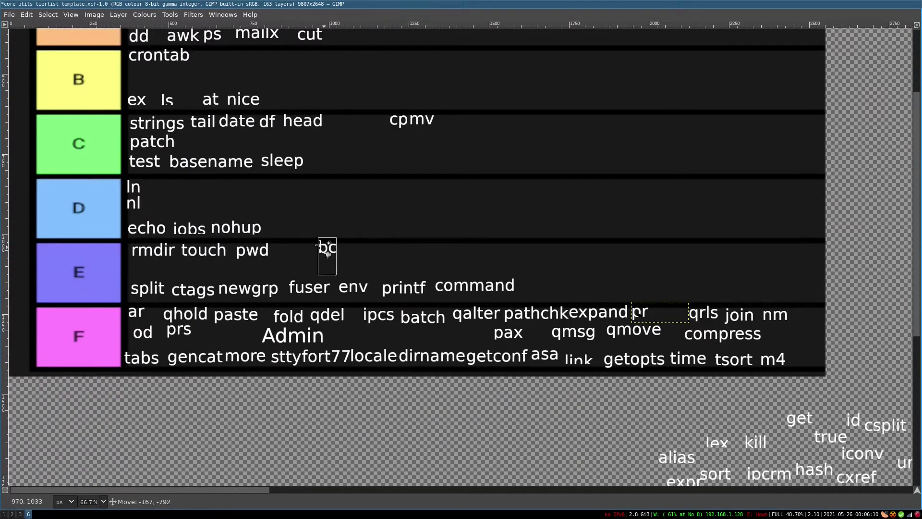
{"action": "mouse_move", "coordinate": [379, 271]}
{"action": "left_mouse_down"}
{"action": "mouse_move", "coordinate": [305, 256]}
{"action": "mouse_move", "coordinate": [531, 291]}
{"action": "left_mouse_up"}
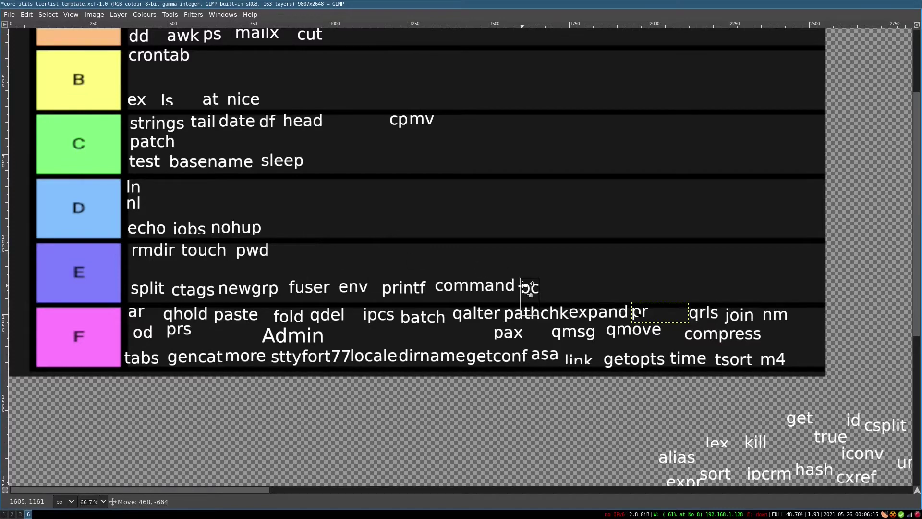
Drop bc beside command in E, get after compress in F, and id beside crontab in B
{"action": "left_click_drag", "start_coordinate": [529, 288], "coordinate": [530, 288]}
{"action": "left_click_drag", "start_coordinate": [807, 418], "coordinate": [783, 335]}
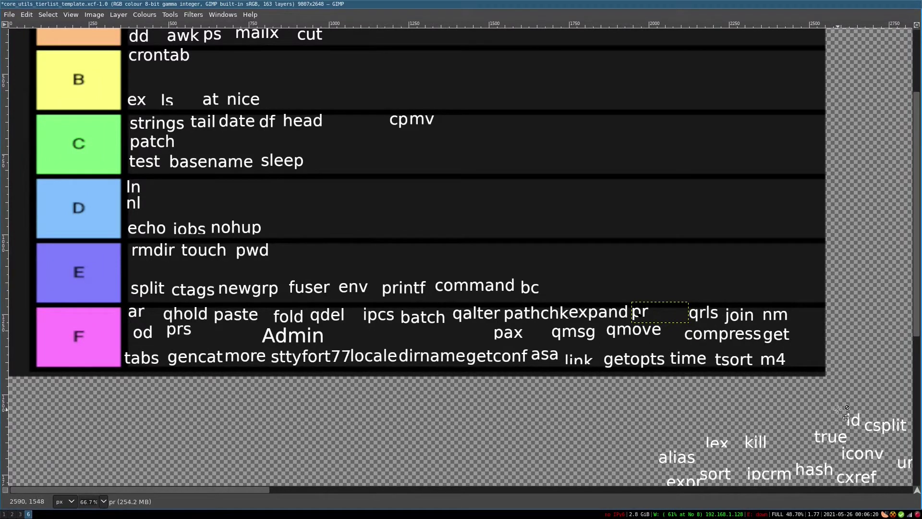
{"action": "left_click_drag", "start_coordinate": [850, 418], "coordinate": [131, 200]}
{"action": "scroll", "coordinate": [476, 206], "scroll_direction": "up", "scroll_amount": 3}
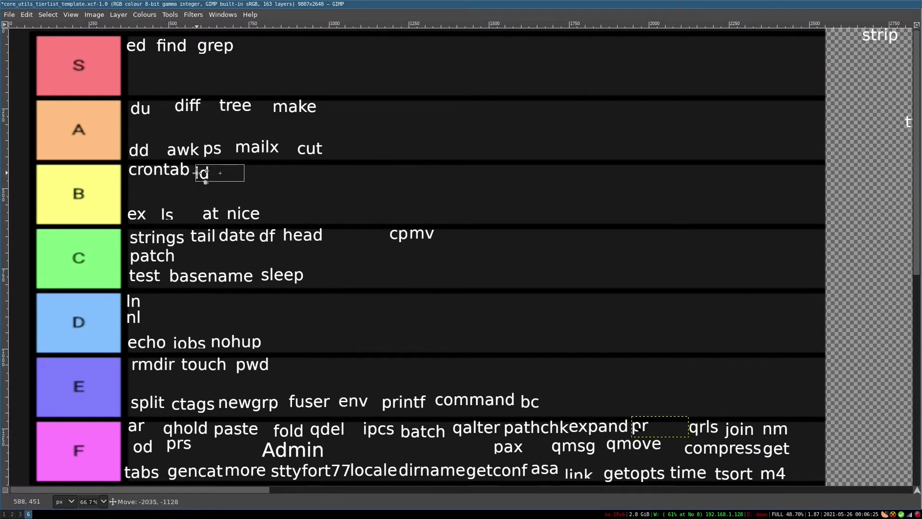
{"action": "left_click_drag", "start_coordinate": [129, 199], "coordinate": [206, 173]}
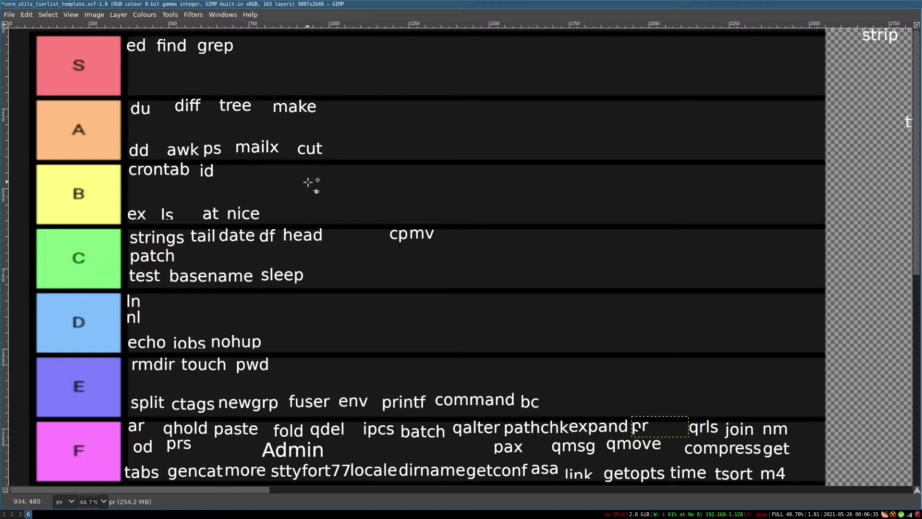
{"action": "scroll", "coordinate": [317, 180], "scroll_direction": "down", "scroll_amount": 3}
{"action": "scroll", "coordinate": [331, 227], "scroll_direction": "down", "scroll_amount": 3}
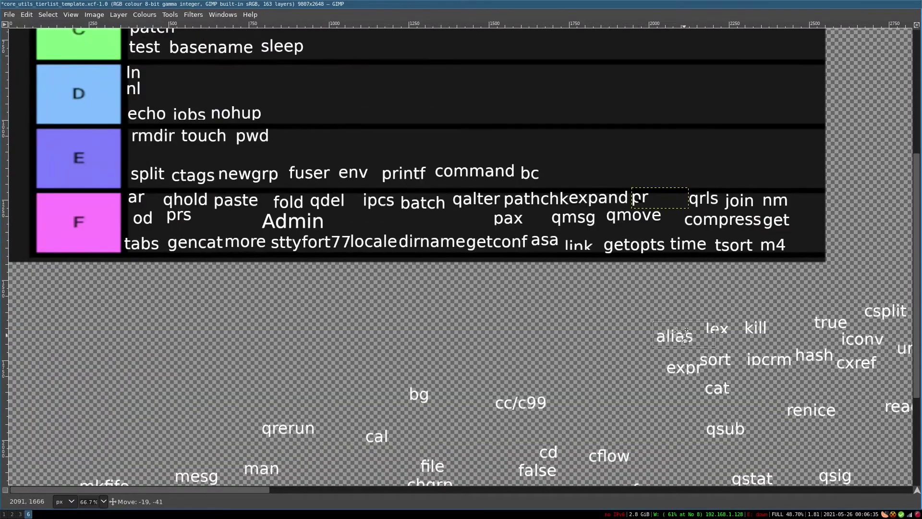
{"action": "mouse_move", "coordinate": [675, 331]}
{"action": "left_mouse_down"}
{"action": "mouse_move", "coordinate": [160, 52]}
{"action": "mouse_move", "coordinate": [272, 48]}
{"action": "left_mouse_up"}
{"action": "scroll", "coordinate": [649, 324], "scroll_direction": "up", "scroll_amount": 6}
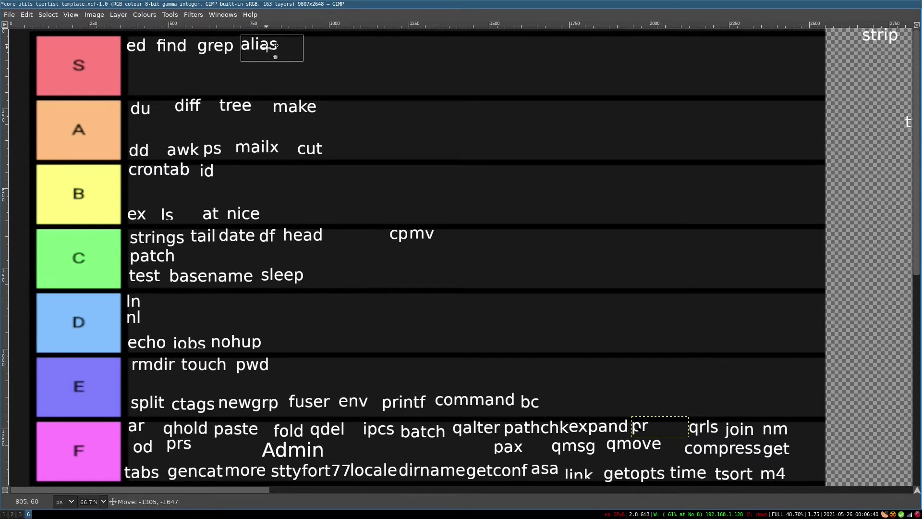
{"action": "scroll", "coordinate": [343, 160], "scroll_direction": "down", "scroll_amount": 5}
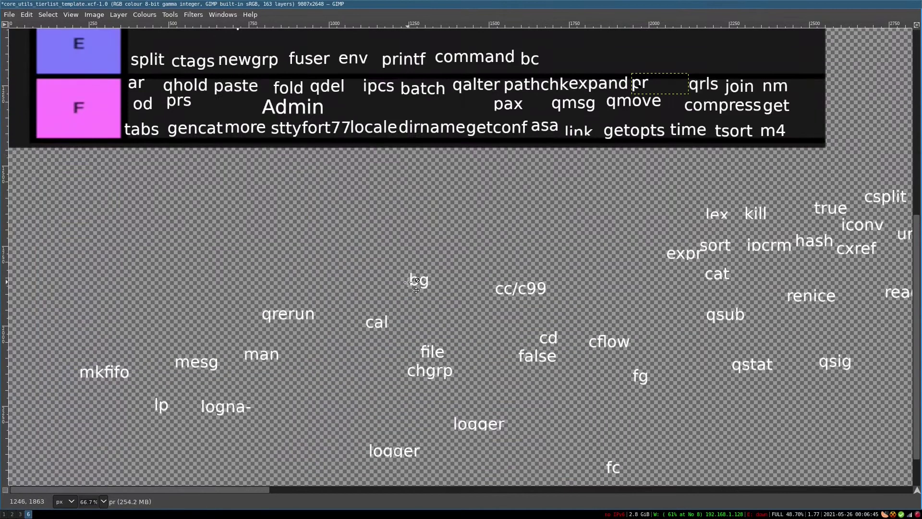
{"action": "left_click_drag", "start_coordinate": [419, 281], "coordinate": [344, 107]}
{"action": "scroll", "coordinate": [344, 107], "scroll_direction": "up", "scroll_amount": 3}
{"action": "scroll", "coordinate": [344, 106], "scroll_direction": "up", "scroll_amount": 2}
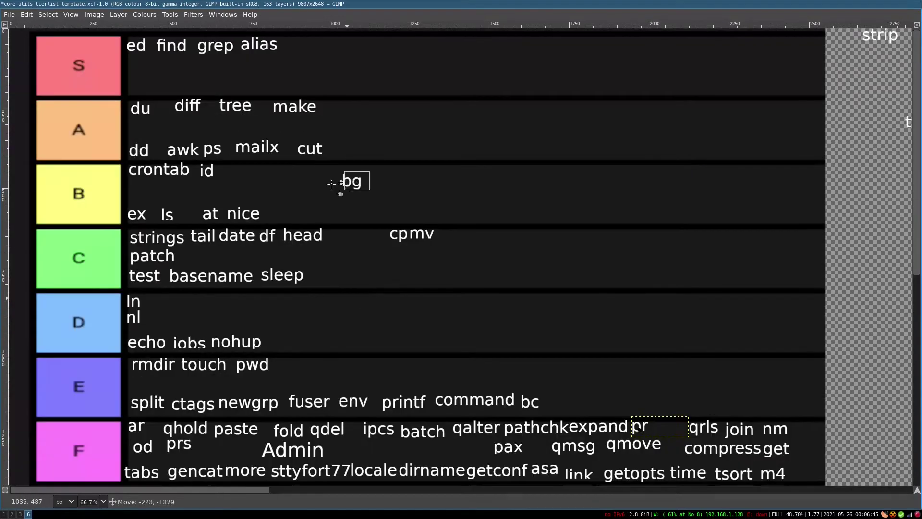
{"action": "mouse_move", "coordinate": [345, 173]}
{"action": "left_mouse_down"}
{"action": "mouse_move", "coordinate": [288, 208]}
{"action": "mouse_move", "coordinate": [349, 321]}
{"action": "mouse_move", "coordinate": [280, 350]}
{"action": "left_mouse_up"}
{"action": "scroll", "coordinate": [275, 351], "scroll_direction": "down", "scroll_amount": 3}
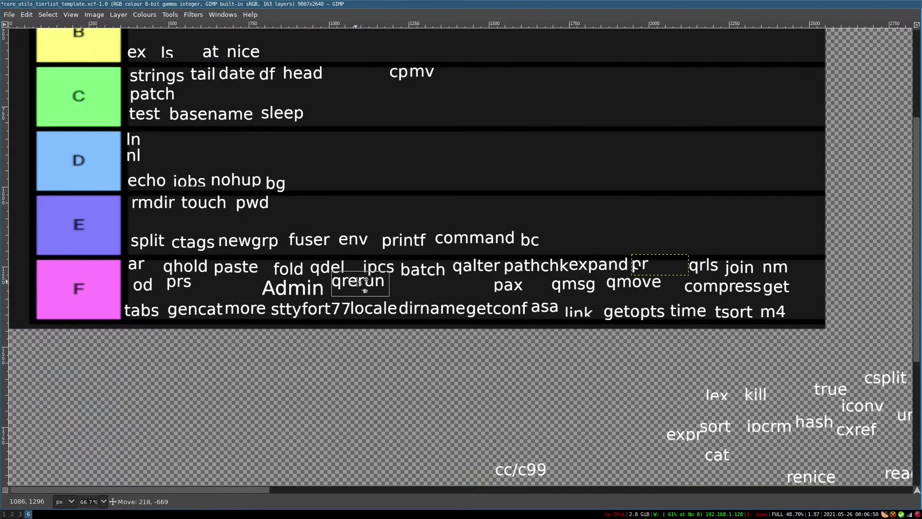
{"action": "scroll", "coordinate": [409, 348], "scroll_direction": "down", "scroll_amount": 4}
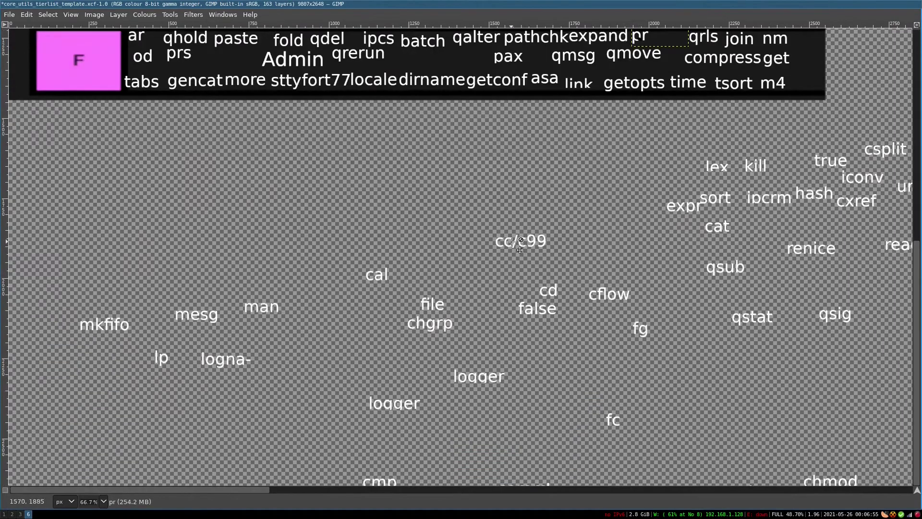
{"action": "left_click_drag", "start_coordinate": [512, 243], "coordinate": [468, 206]}
{"action": "scroll", "coordinate": [469, 206], "scroll_direction": "up", "scroll_amount": 3}
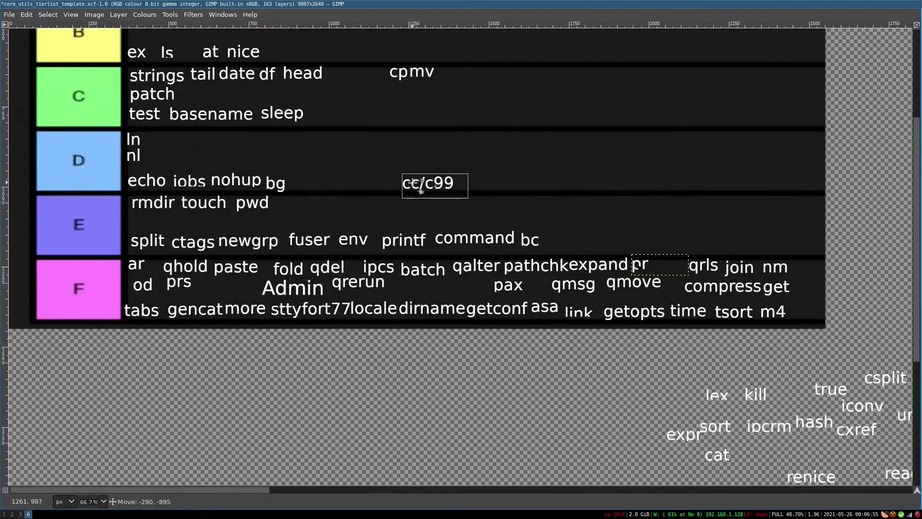
{"action": "scroll", "coordinate": [433, 181], "scroll_direction": "up", "scroll_amount": 3}
{"action": "left_click_drag", "start_coordinate": [432, 181], "coordinate": [295, 372]}
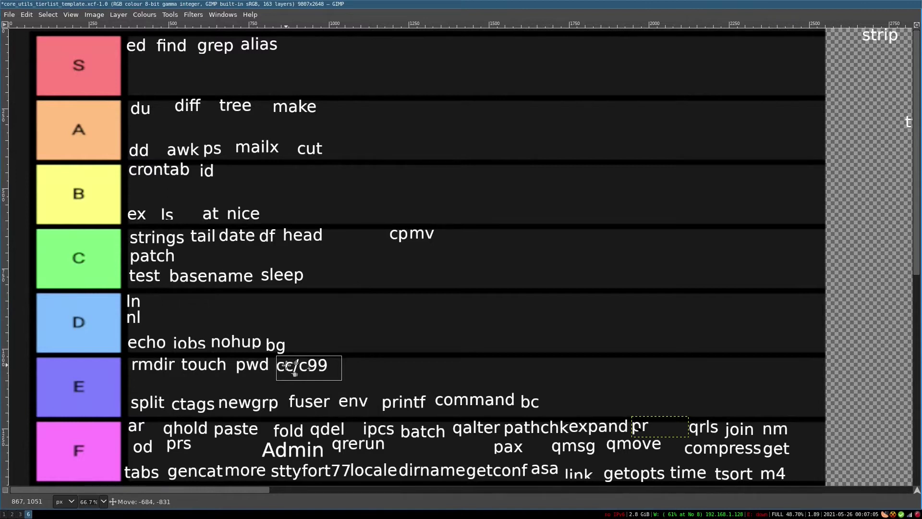
{"action": "scroll", "coordinate": [317, 146], "scroll_direction": "down", "scroll_amount": 2}
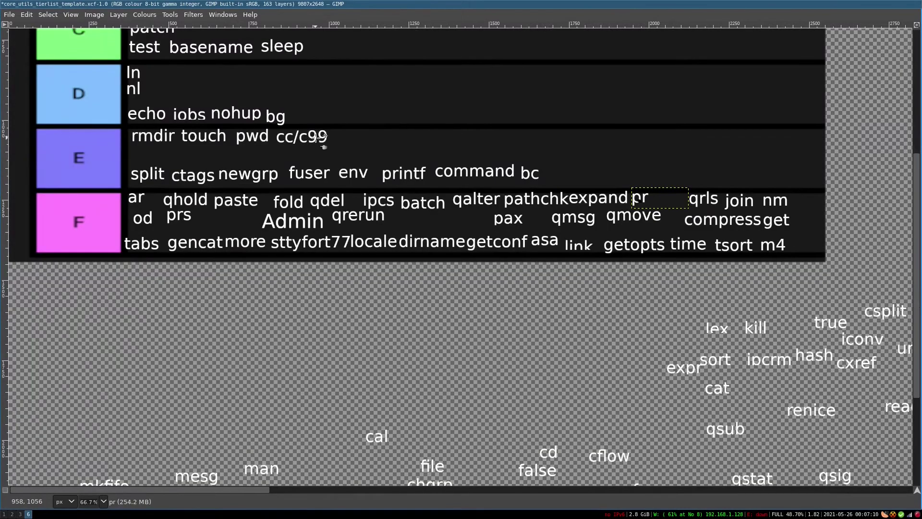
{"action": "mouse_move", "coordinate": [309, 143]}
{"action": "left_mouse_down"}
{"action": "mouse_move", "coordinate": [268, 339]}
{"action": "mouse_move", "coordinate": [337, 283]}
{"action": "mouse_move", "coordinate": [357, 287]}
{"action": "left_mouse_up"}
{"action": "scroll", "coordinate": [310, 144], "scroll_direction": "up", "scroll_amount": 2}
{"action": "scroll", "coordinate": [367, 307], "scroll_direction": "down", "scroll_amount": 3}
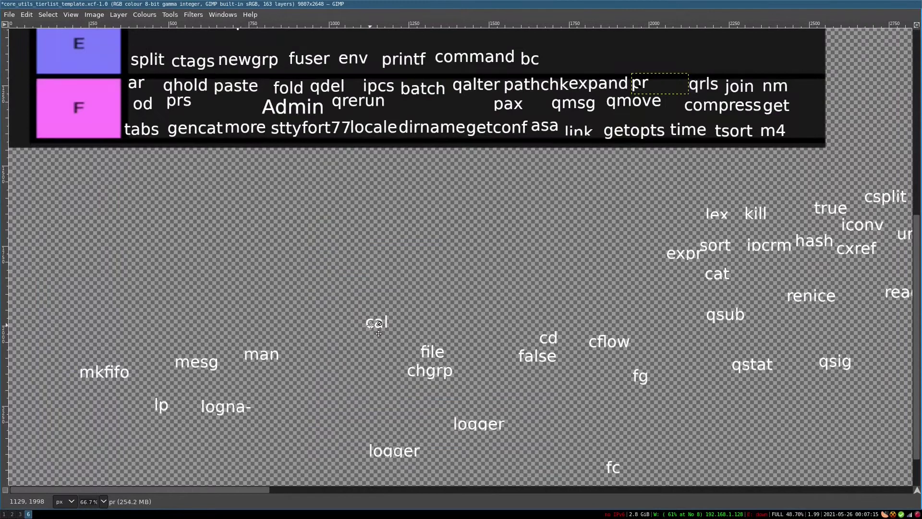
{"action": "scroll", "coordinate": [375, 324], "scroll_direction": "up", "scroll_amount": 3}
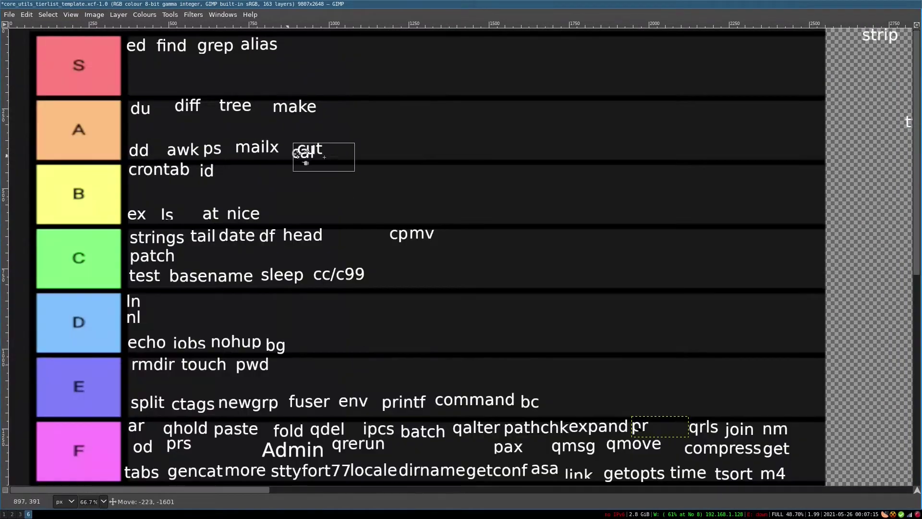
{"action": "left_click_drag", "start_coordinate": [375, 324], "coordinate": [339, 149]}
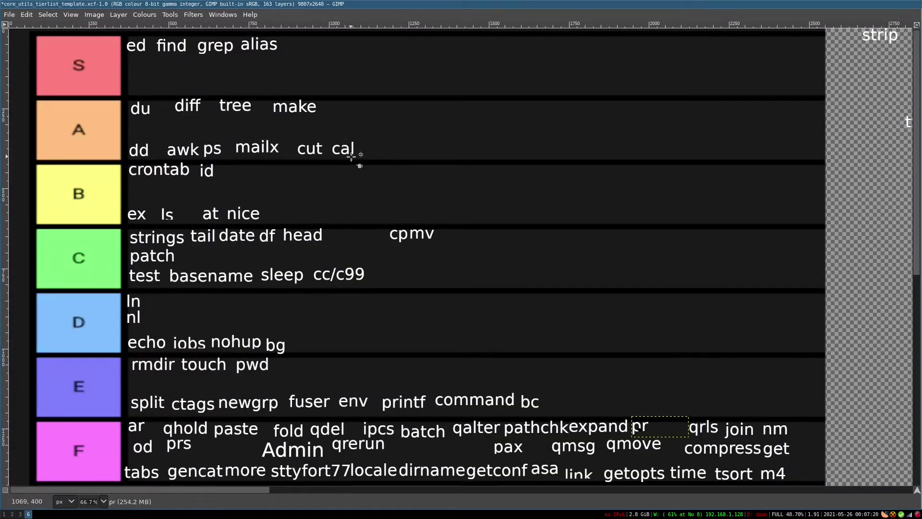
{"action": "scroll", "coordinate": [334, 199], "scroll_direction": "down", "scroll_amount": 3}
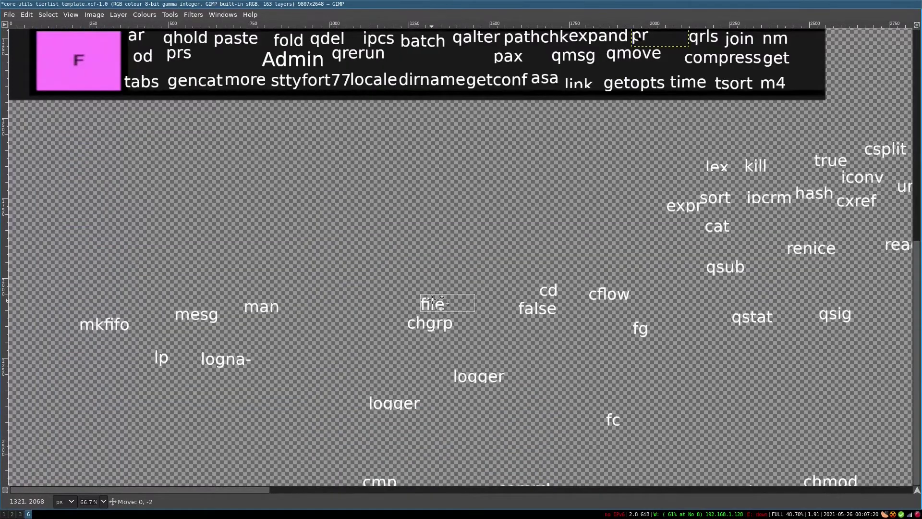
{"action": "scroll", "coordinate": [433, 302], "scroll_direction": "up", "scroll_amount": 3}
{"action": "left_click_drag", "start_coordinate": [432, 303], "coordinate": [290, 322]}
{"action": "scroll", "coordinate": [346, 317], "scroll_direction": "down", "scroll_amount": 3}
{"action": "scroll", "coordinate": [108, 323], "scroll_direction": "up", "scroll_amount": 2}
{"action": "left_click_drag", "start_coordinate": [108, 323], "coordinate": [424, 280]}
{"action": "scroll", "coordinate": [260, 309], "scroll_direction": "down", "scroll_amount": 2}
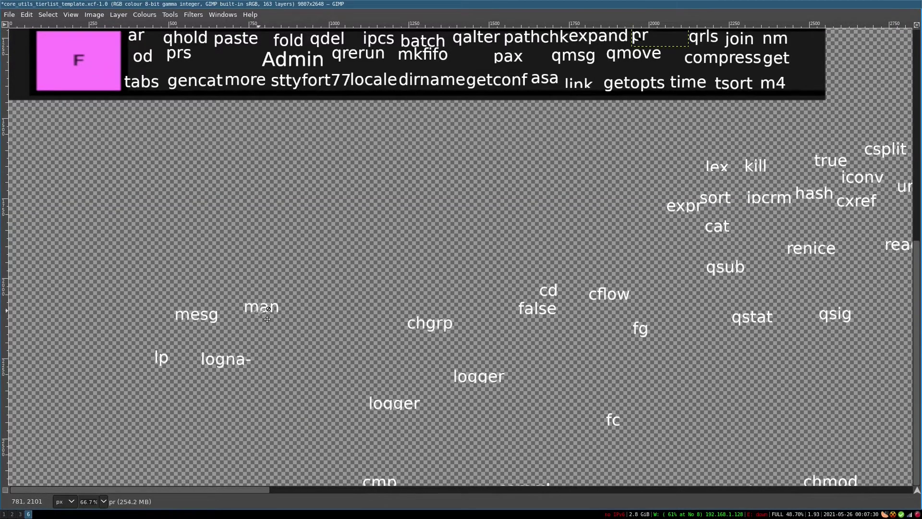
{"action": "scroll", "coordinate": [274, 288], "scroll_direction": "up", "scroll_amount": 3}
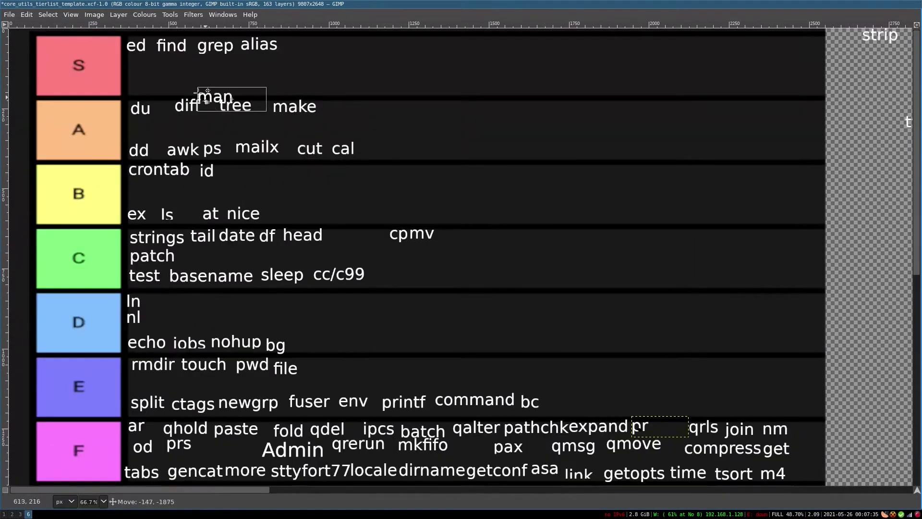
{"action": "mouse_move", "coordinate": [261, 308]}
{"action": "left_mouse_down"}
{"action": "mouse_move", "coordinate": [144, 88]}
{"action": "mouse_move", "coordinate": [310, 53]}
{"action": "mouse_move", "coordinate": [310, 45]}
{"action": "left_mouse_up"}
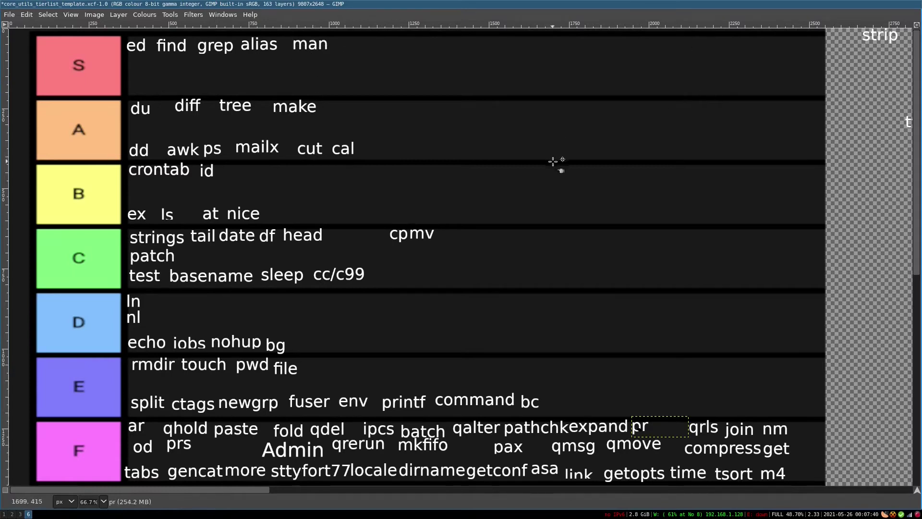
{"action": "scroll", "coordinate": [345, 234], "scroll_direction": "down", "scroll_amount": 3}
{"action": "left_click_drag", "start_coordinate": [204, 331], "coordinate": [217, 389]}
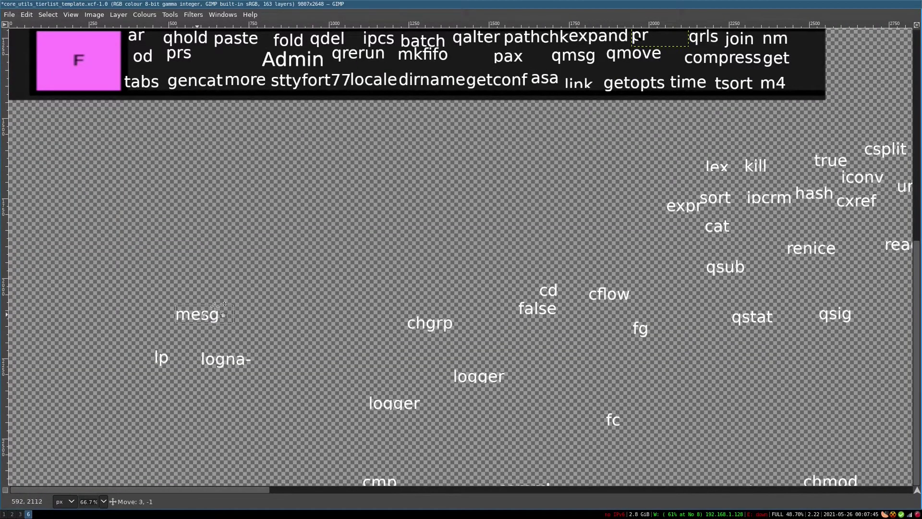
{"action": "scroll", "coordinate": [255, 346], "scroll_direction": "up", "scroll_amount": 1}
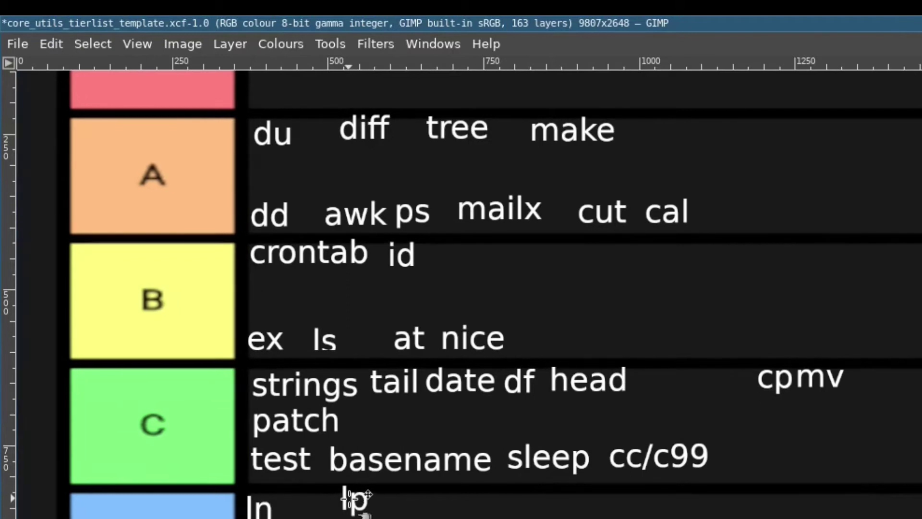
{"action": "mouse_move", "coordinate": [357, 498]}
{"action": "left_mouse_down"}
{"action": "mouse_move", "coordinate": [472, 347]}
{"action": "mouse_move", "coordinate": [725, 304]}
{"action": "left_mouse_up"}
{"action": "scroll", "coordinate": [403, 461], "scroll_direction": "up", "scroll_amount": 1}
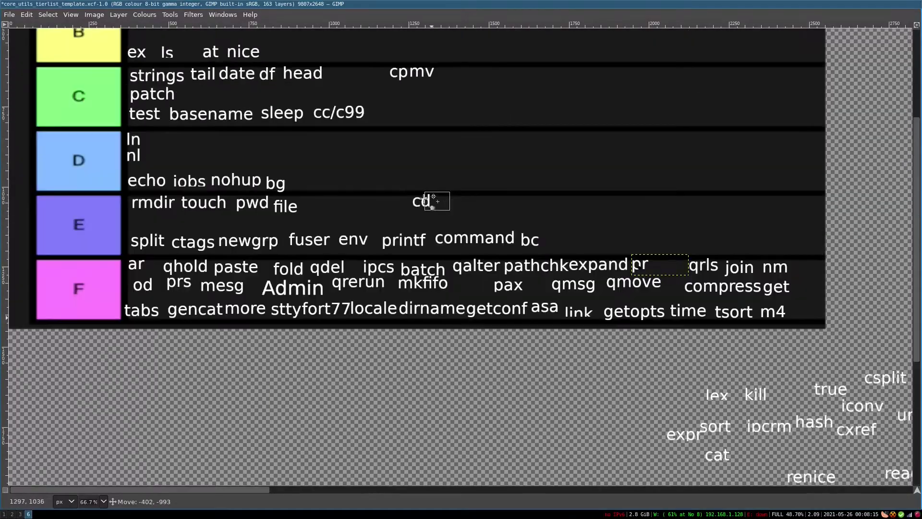
Place lp at the end of tier A and move lex up into tier F
{"action": "mouse_move", "coordinate": [422, 199]}
{"action": "left_mouse_down"}
{"action": "mouse_move", "coordinate": [280, 214]}
{"action": "mouse_move", "coordinate": [267, 123]}
{"action": "mouse_move", "coordinate": [284, 189]}
{"action": "mouse_move", "coordinate": [276, 211]}
{"action": "left_mouse_up"}
{"action": "scroll", "coordinate": [310, 246], "scroll_direction": "down", "scroll_amount": 5}
{"action": "left_click_drag", "start_coordinate": [237, 407], "coordinate": [478, 112]}
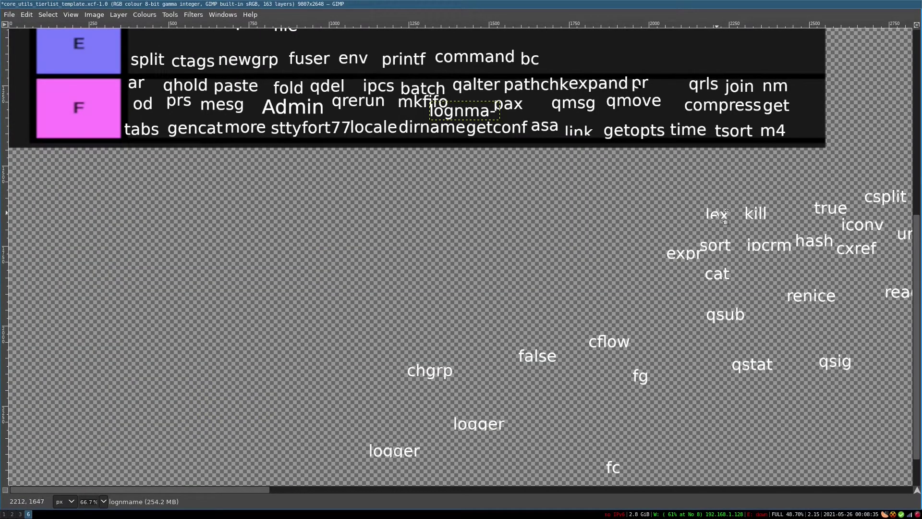
{"action": "left_click_drag", "start_coordinate": [724, 213], "coordinate": [644, 119]}
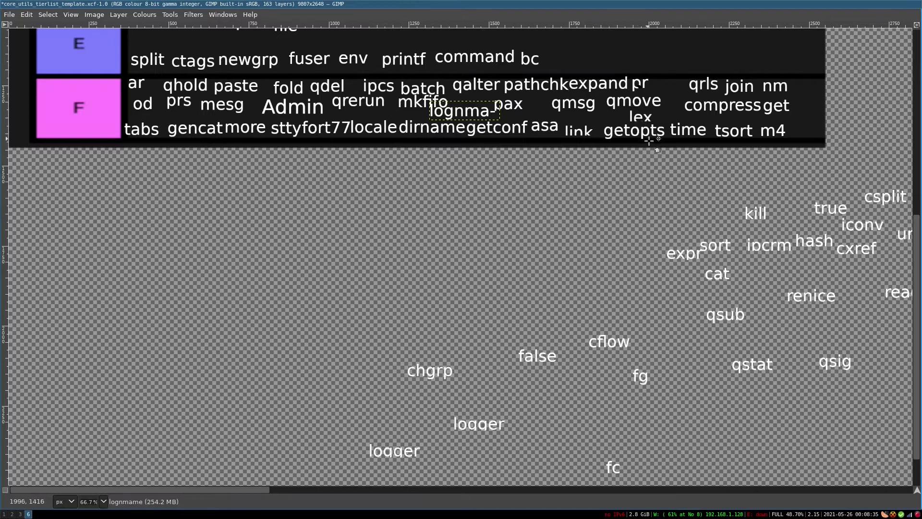
{"action": "left_click_drag", "start_coordinate": [754, 217], "coordinate": [335, 108]}
{"action": "scroll", "coordinate": [618, 181], "scroll_direction": "up", "scroll_amount": 5}
{"action": "scroll", "coordinate": [356, 210], "scroll_direction": "down", "scroll_amount": 5}
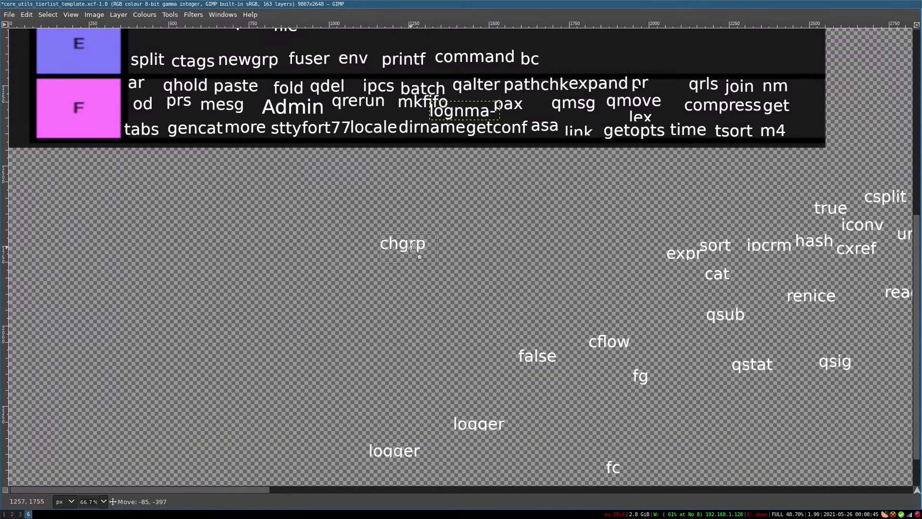
{"action": "scroll", "coordinate": [411, 245], "scroll_direction": "up", "scroll_amount": 3}
{"action": "mouse_move", "coordinate": [404, 244]}
{"action": "left_mouse_down"}
{"action": "mouse_move", "coordinate": [412, 245]}
{"action": "mouse_move", "coordinate": [339, 265]}
{"action": "left_mouse_up"}
{"action": "scroll", "coordinate": [338, 265], "scroll_direction": "down", "scroll_amount": 4}
{"action": "left_click_drag", "start_coordinate": [613, 453], "coordinate": [592, 121]}
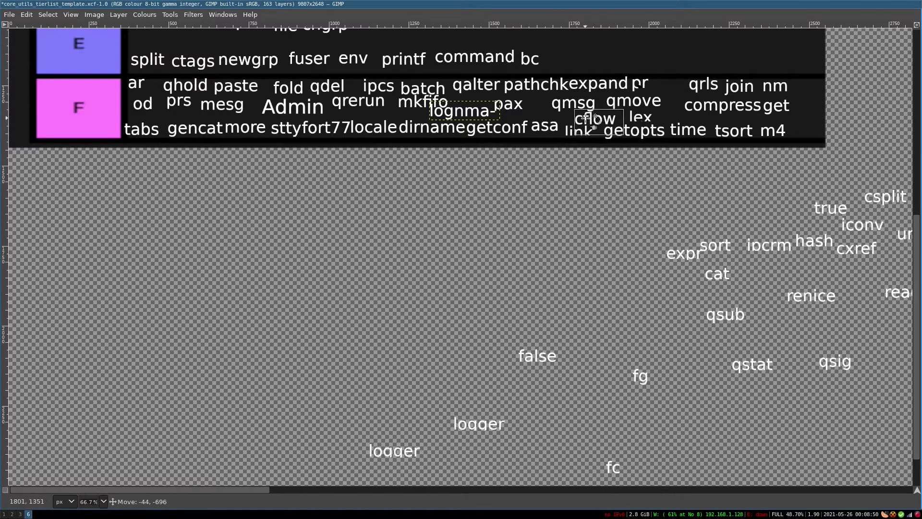
{"action": "scroll", "coordinate": [447, 222], "scroll_direction": "up", "scroll_amount": 4}
{"action": "mouse_move", "coordinate": [549, 359]}
{"action": "left_mouse_down"}
{"action": "mouse_move", "coordinate": [447, 222]}
{"action": "mouse_move", "coordinate": [336, 329]}
{"action": "mouse_move", "coordinate": [422, 283]}
{"action": "mouse_move", "coordinate": [173, 303]}
{"action": "mouse_move", "coordinate": [322, 343]}
{"action": "mouse_move", "coordinate": [375, 370]}
{"action": "mouse_move", "coordinate": [571, 410]}
{"action": "mouse_move", "coordinate": [349, 349]}
{"action": "mouse_move", "coordinate": [555, 358]}
{"action": "mouse_move", "coordinate": [541, 344]}
{"action": "mouse_move", "coordinate": [360, 389]}
{"action": "mouse_move", "coordinate": [360, 365]}
{"action": "mouse_move", "coordinate": [432, 294]}
{"action": "mouse_move", "coordinate": [554, 277]}
{"action": "mouse_move", "coordinate": [386, 317]}
{"action": "mouse_move", "coordinate": [396, 275]}
{"action": "mouse_move", "coordinate": [333, 155]}
{"action": "mouse_move", "coordinate": [184, 184]}
{"action": "mouse_move", "coordinate": [413, 149]}
{"action": "left_mouse_up"}
{"action": "scroll", "coordinate": [336, 329], "scroll_direction": "up", "scroll_amount": 2}
{"action": "scroll", "coordinate": [433, 271], "scroll_direction": "down", "scroll_amount": 5}
{"action": "scroll", "coordinate": [441, 279], "scroll_direction": "up", "scroll_amount": 5}
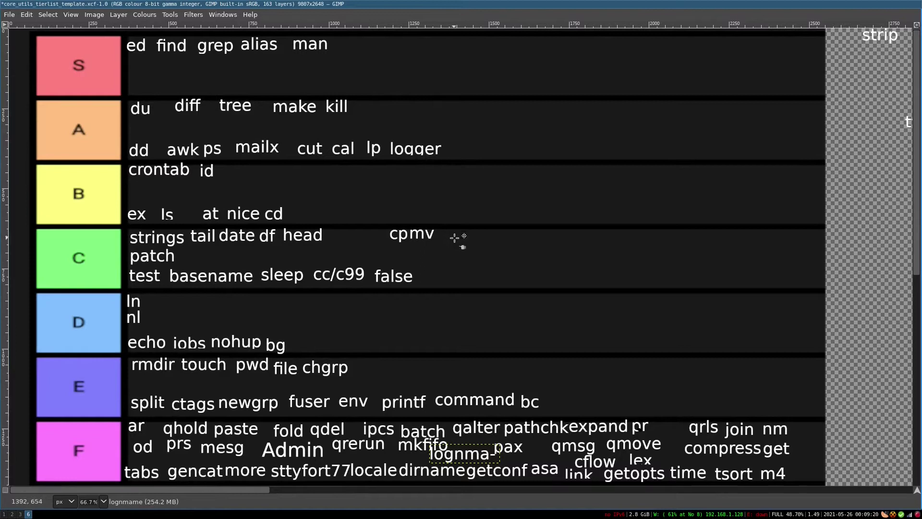
{"action": "scroll", "coordinate": [455, 237], "scroll_direction": "down", "scroll_amount": 5}
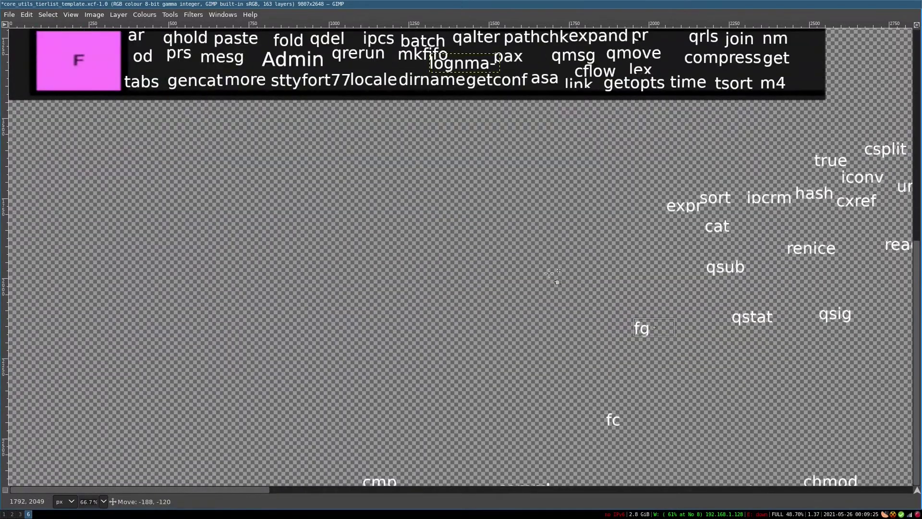
{"action": "scroll", "coordinate": [523, 214], "scroll_direction": "up", "scroll_amount": 4}
{"action": "mouse_move", "coordinate": [640, 325]}
{"action": "left_mouse_down"}
{"action": "mouse_move", "coordinate": [523, 213]}
{"action": "mouse_move", "coordinate": [526, 267]}
{"action": "mouse_move", "coordinate": [412, 329]}
{"action": "mouse_move", "coordinate": [568, 360]}
{"action": "mouse_move", "coordinate": [228, 360]}
{"action": "mouse_move", "coordinate": [165, 285]}
{"action": "mouse_move", "coordinate": [301, 299]}
{"action": "mouse_move", "coordinate": [354, 340]}
{"action": "mouse_move", "coordinate": [538, 60]}
{"action": "left_mouse_up"}
{"action": "scroll", "coordinate": [354, 340], "scroll_direction": "down", "scroll_amount": 5}
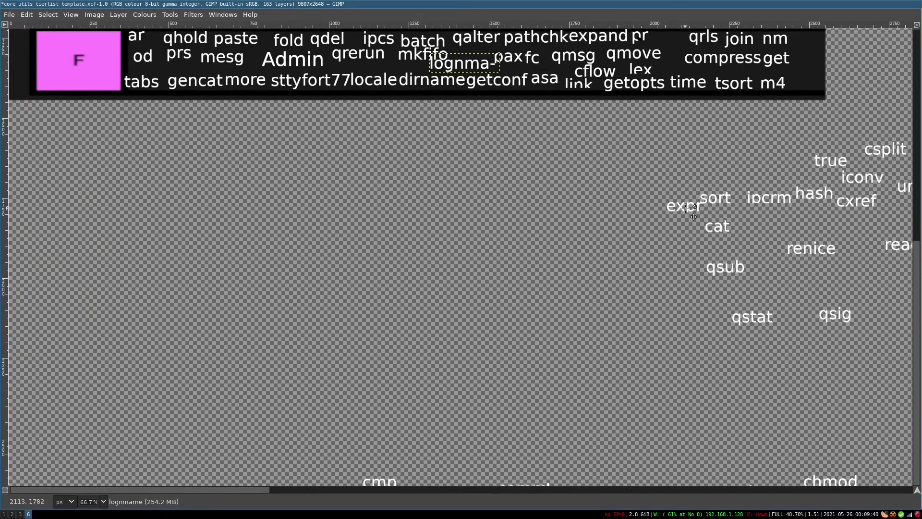
{"action": "scroll", "coordinate": [689, 209], "scroll_direction": "up", "scroll_amount": 3}
{"action": "left_click_drag", "start_coordinate": [689, 209], "coordinate": [677, 298]}
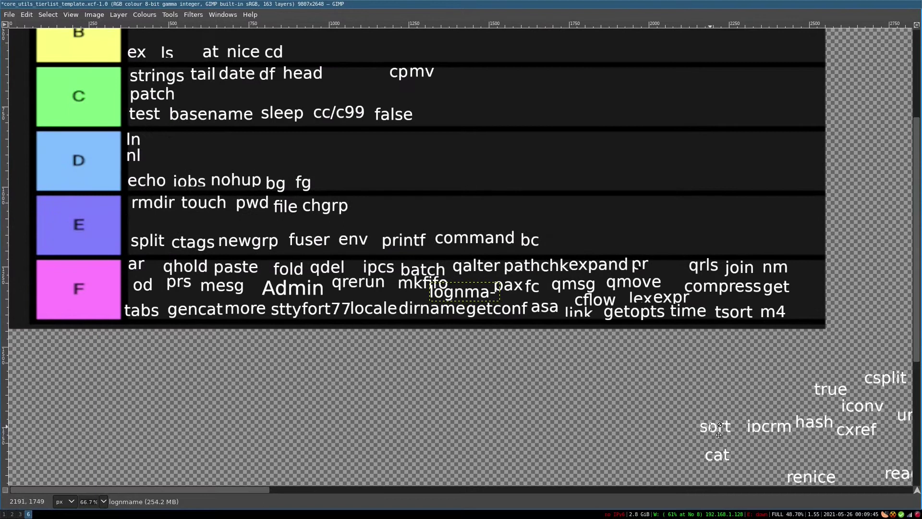
{"action": "left_click_drag", "start_coordinate": [716, 428], "coordinate": [372, 108]}
{"action": "scroll", "coordinate": [372, 108], "scroll_direction": "up", "scroll_amount": 2}
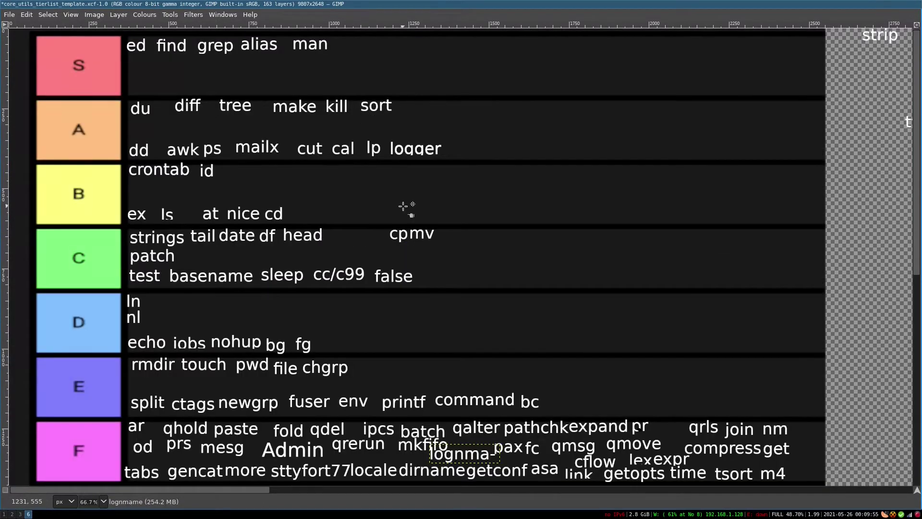
{"action": "scroll", "coordinate": [403, 207], "scroll_direction": "down", "scroll_amount": 5}
{"action": "scroll", "coordinate": [494, 216], "scroll_direction": "up", "scroll_amount": 5}
{"action": "mouse_move", "coordinate": [717, 273]}
{"action": "left_mouse_down"}
{"action": "mouse_move", "coordinate": [494, 217]}
{"action": "mouse_move", "coordinate": [313, 216]}
{"action": "left_mouse_up"}
{"action": "scroll", "coordinate": [357, 301], "scroll_direction": "down", "scroll_amount": 2}
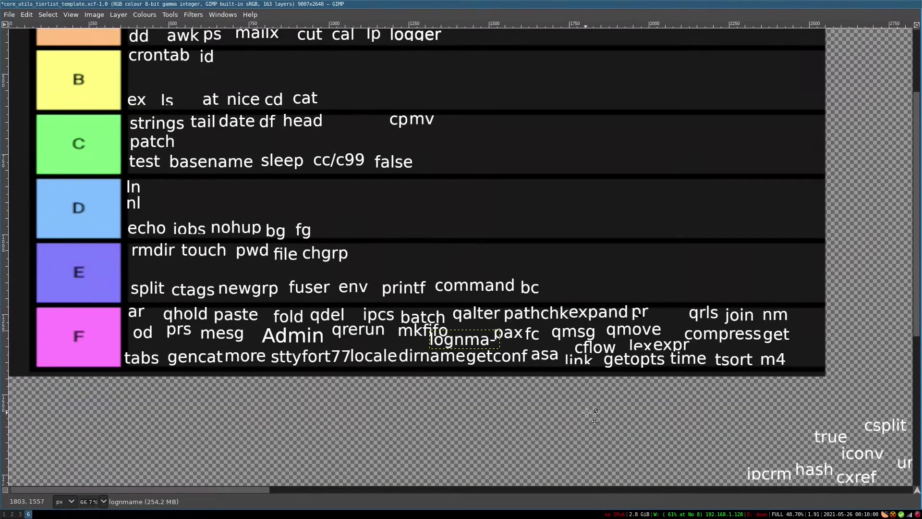
{"action": "scroll", "coordinate": [745, 325], "scroll_direction": "down", "scroll_amount": 3}
{"action": "scroll", "coordinate": [744, 324], "scroll_direction": "up", "scroll_amount": 5}
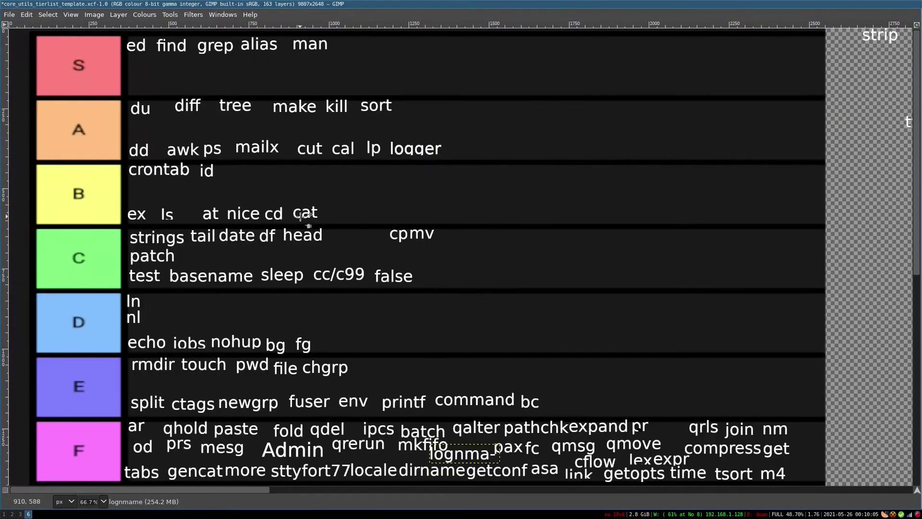
Move cat from tier B down into tier C
{"action": "left_click_drag", "start_coordinate": [302, 213], "coordinate": [438, 281]}
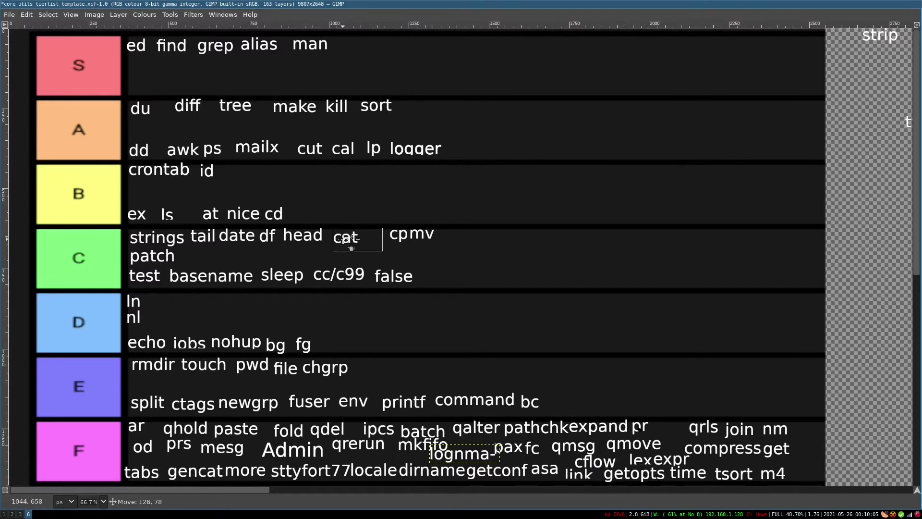
{"action": "scroll", "coordinate": [438, 281], "scroll_direction": "down", "scroll_amount": 5}
{"action": "left_click_drag", "start_coordinate": [756, 376], "coordinate": [667, 100]}
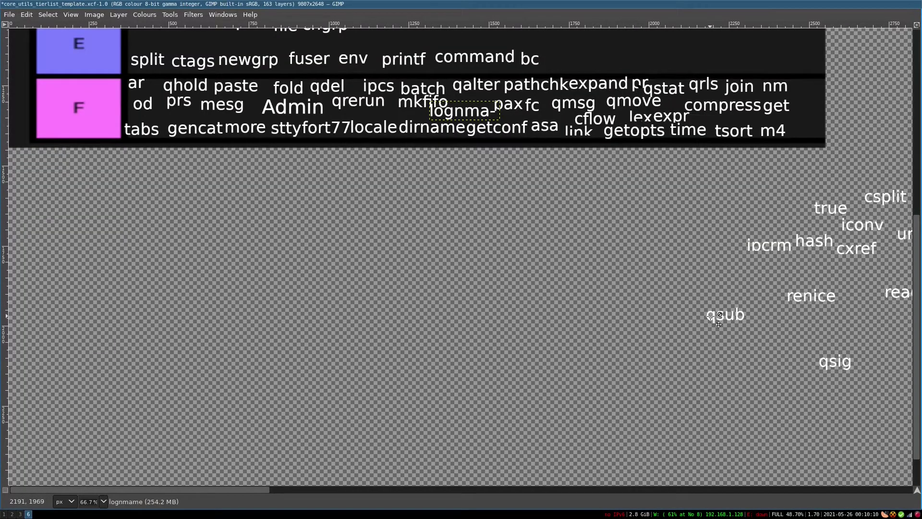
{"action": "left_click_drag", "start_coordinate": [718, 325], "coordinate": [574, 223]}
{"action": "scroll", "coordinate": [574, 224], "scroll_direction": "up", "scroll_amount": 2}
{"action": "scroll", "coordinate": [504, 288], "scroll_direction": "down", "scroll_amount": 3}
{"action": "scroll", "coordinate": [418, 433], "scroll_direction": "up", "scroll_amount": 6}
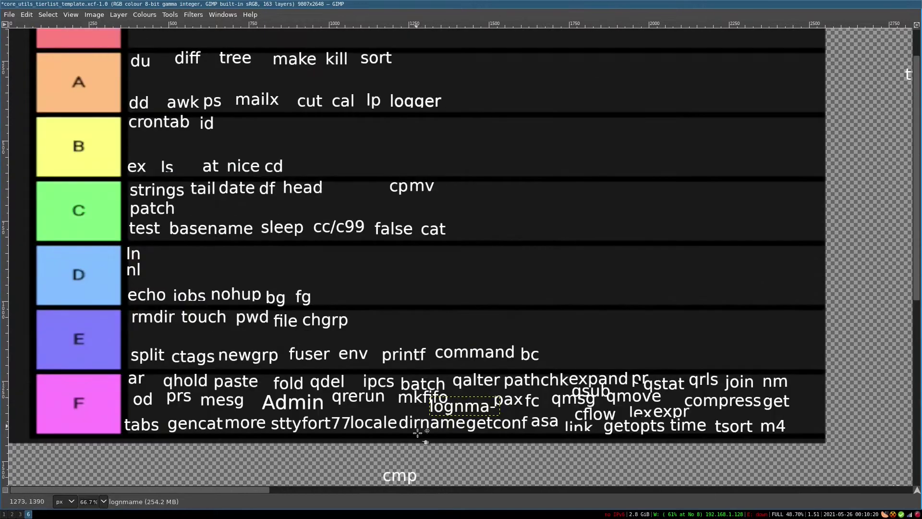
{"action": "left_click_drag", "start_coordinate": [417, 475], "coordinate": [400, 408]}
{"action": "scroll", "coordinate": [400, 408], "scroll_direction": "down", "scroll_amount": 3}
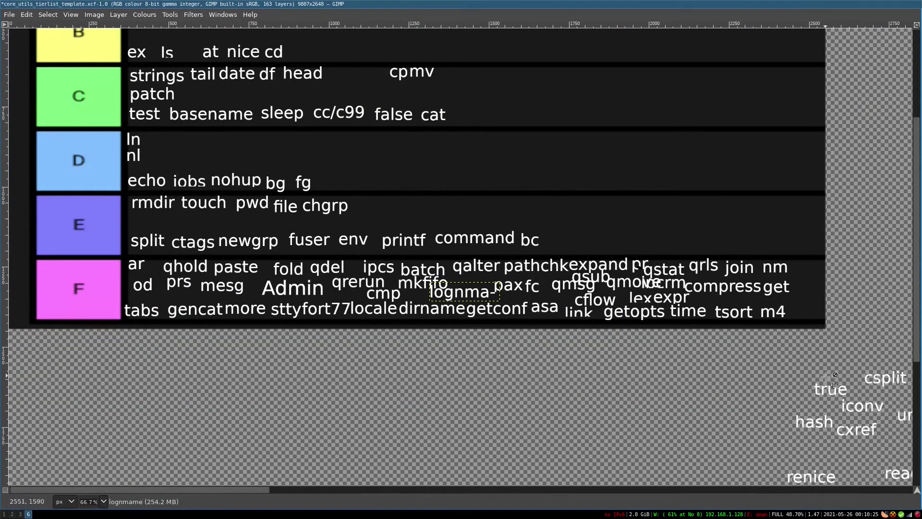
{"action": "left_click_drag", "start_coordinate": [822, 393], "coordinate": [434, 243]}
{"action": "scroll", "coordinate": [454, 237], "scroll_direction": "up", "scroll_amount": 3}
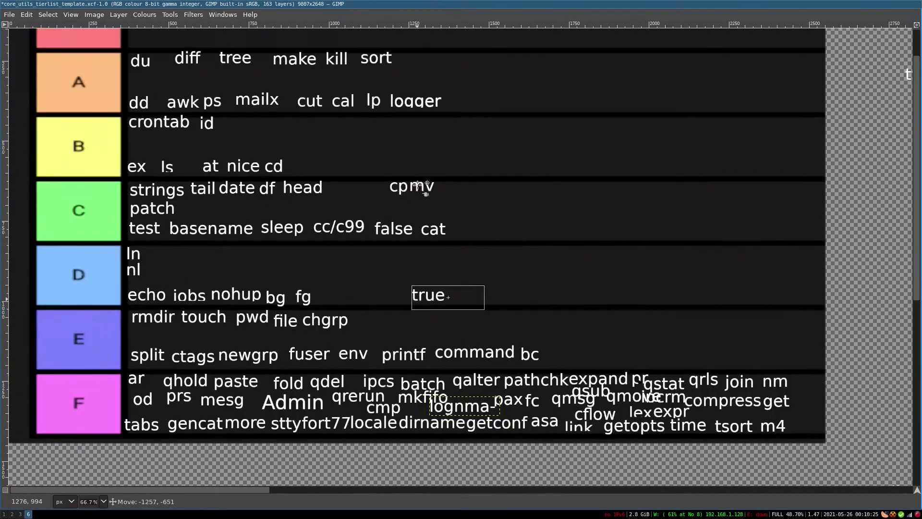
{"action": "scroll", "coordinate": [382, 216], "scroll_direction": "down", "scroll_amount": 5}
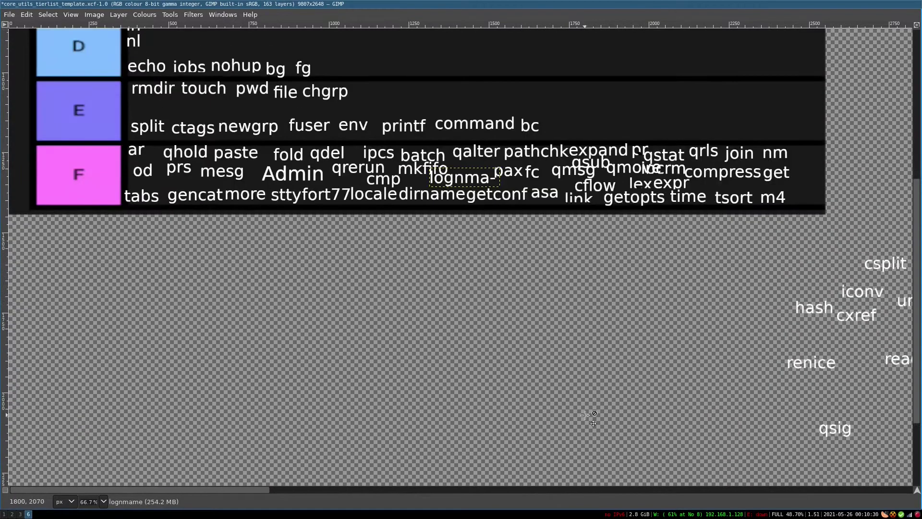
{"action": "scroll", "coordinate": [807, 360], "scroll_direction": "up", "scroll_amount": 2}
{"action": "left_click_drag", "start_coordinate": [806, 453], "coordinate": [445, 321]}
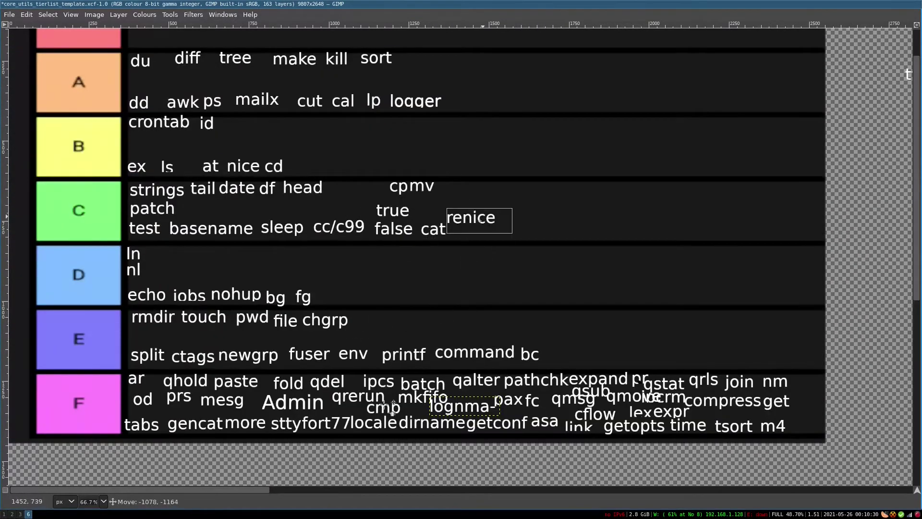
Drag renice between rows, trying a lower tier and tier B before settling it in tier C
{"action": "left_click_drag", "start_coordinate": [252, 318], "coordinate": [297, 306]}
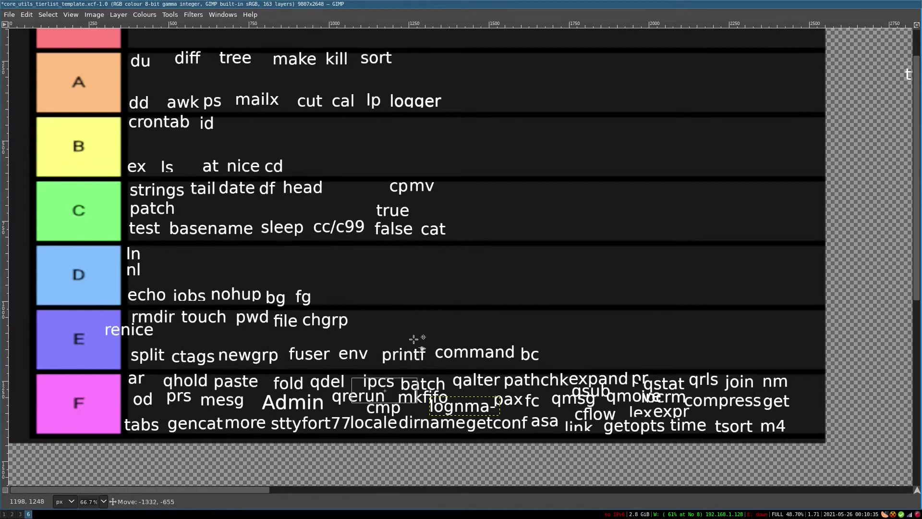
{"action": "left_click_drag", "start_coordinate": [195, 389], "coordinate": [295, 225]}
{"action": "scroll", "coordinate": [296, 224], "scroll_direction": "up", "scroll_amount": 1}
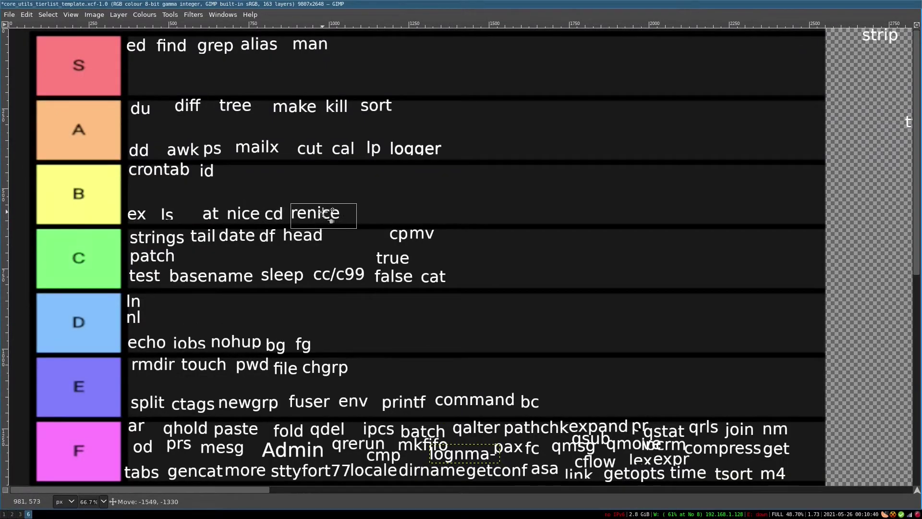
{"action": "left_click_drag", "start_coordinate": [344, 397], "coordinate": [337, 169]}
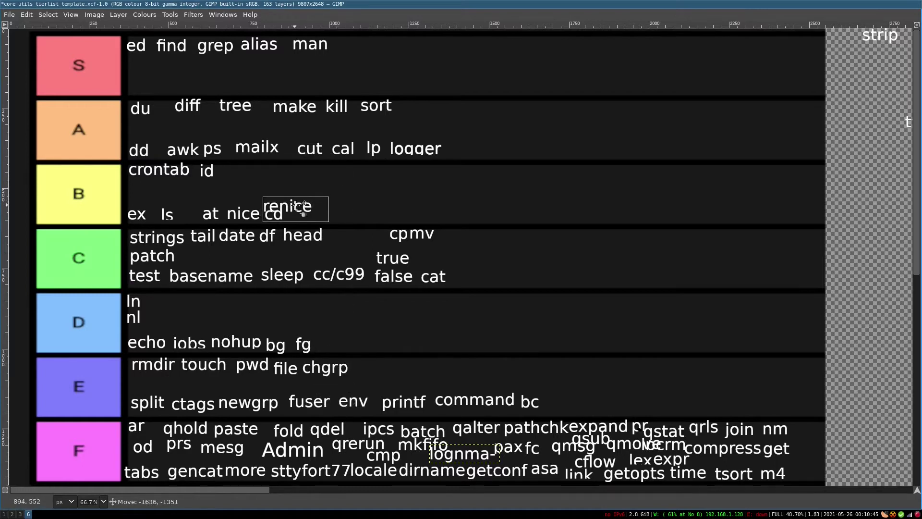
{"action": "mouse_move", "coordinate": [159, 198]}
{"action": "left_mouse_down"}
{"action": "mouse_move", "coordinate": [304, 219]}
{"action": "mouse_move", "coordinate": [490, 285]}
{"action": "left_mouse_up"}
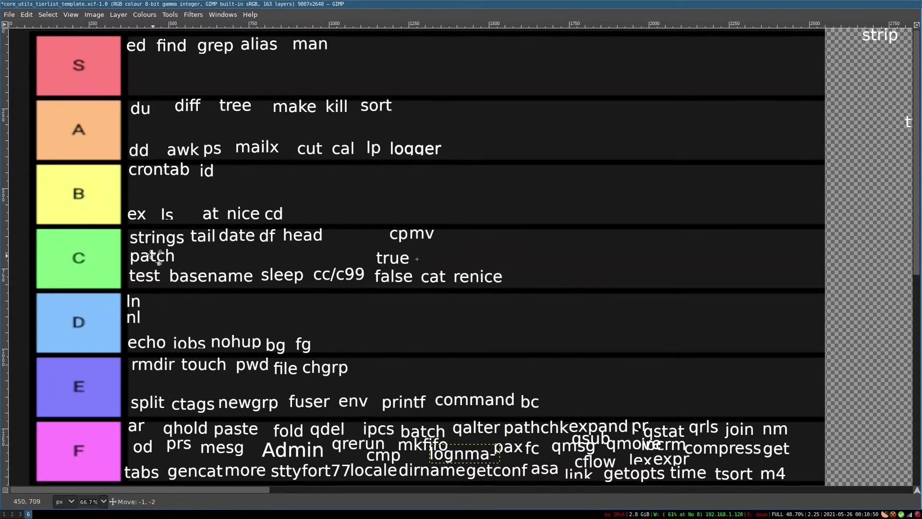
{"action": "left_click_drag", "start_coordinate": [154, 256], "coordinate": [154, 255]}
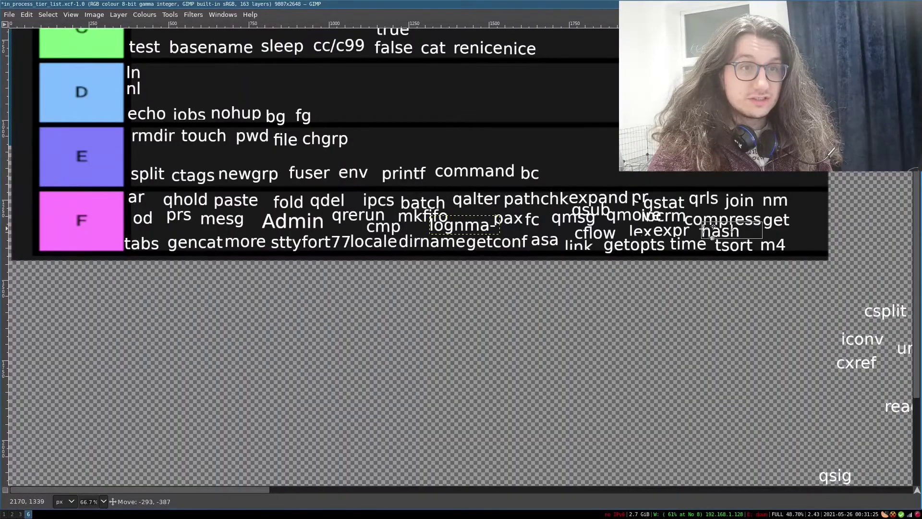
Place iconv, cxref and qsig into the F row beside hash, m4 and get
{"action": "mouse_move", "coordinate": [857, 337]}
{"action": "left_mouse_down"}
{"action": "mouse_move", "coordinate": [753, 231]}
{"action": "mouse_move", "coordinate": [762, 236]}
{"action": "left_mouse_up"}
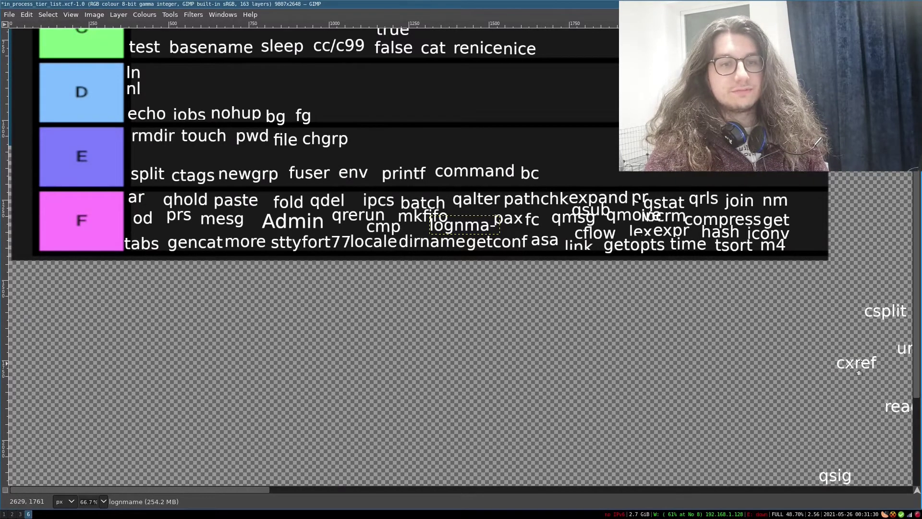
{"action": "left_click_drag", "start_coordinate": [850, 366], "coordinate": [811, 252]}
{"action": "left_click_drag", "start_coordinate": [834, 479], "coordinate": [798, 228]}
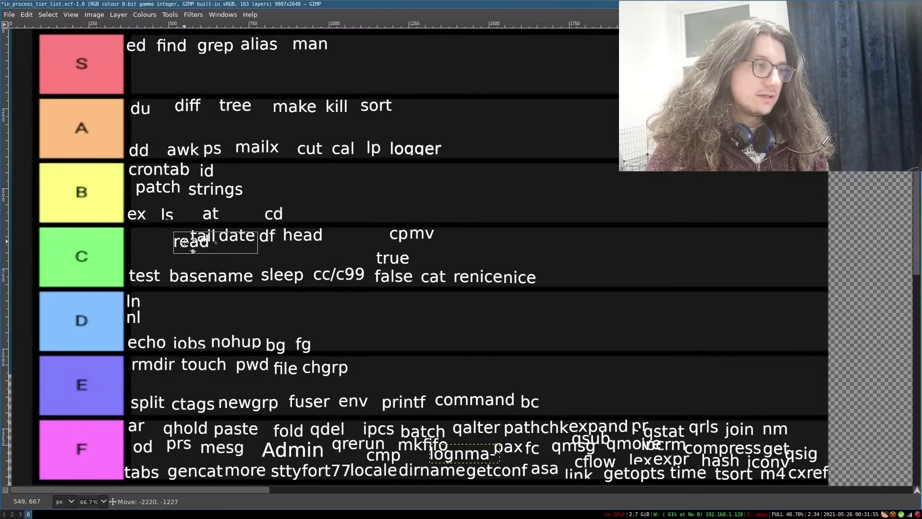
Make the image window fullscreen and move read from the D row into the C row
{"action": "mouse_move", "coordinate": [347, 339]}
{"action": "left_mouse_down"}
{"action": "mouse_move", "coordinate": [259, 255]}
{"action": "mouse_move", "coordinate": [342, 347]}
{"action": "left_mouse_up"}
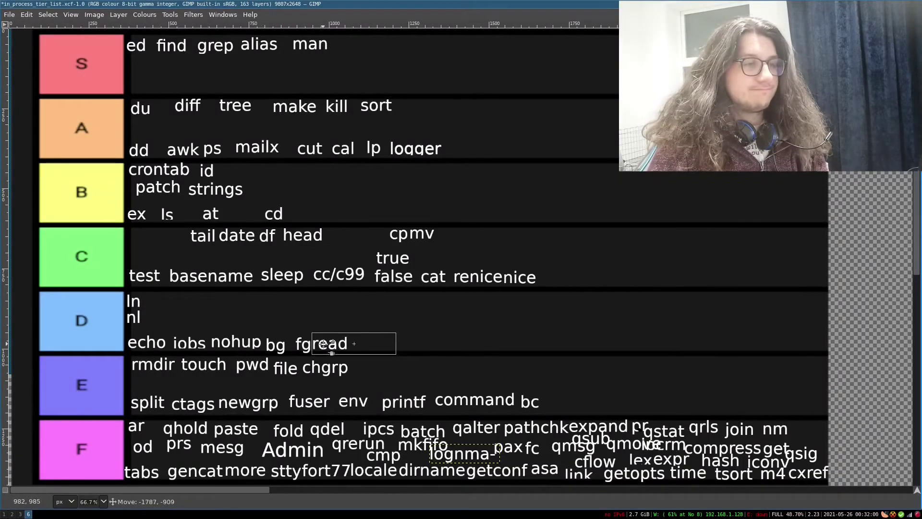
{"action": "key", "text": "super+Return"}
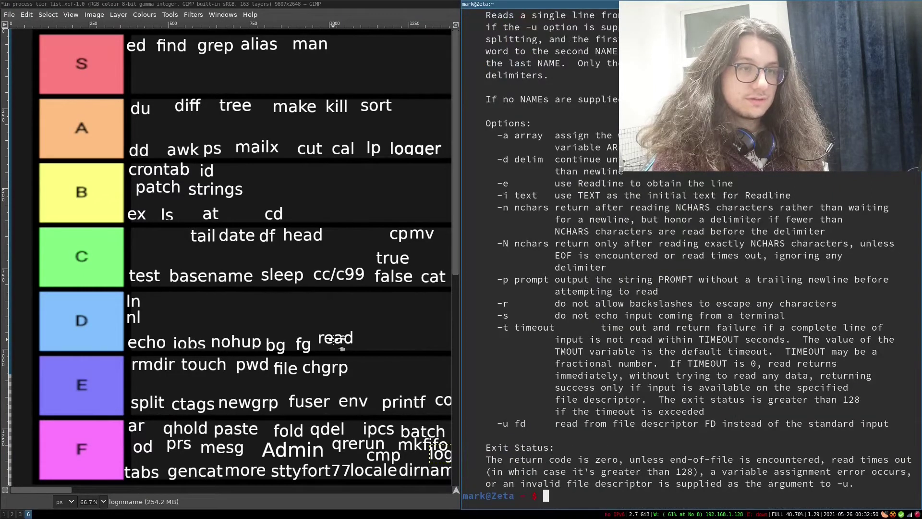
{"action": "key", "text": "super+f"}
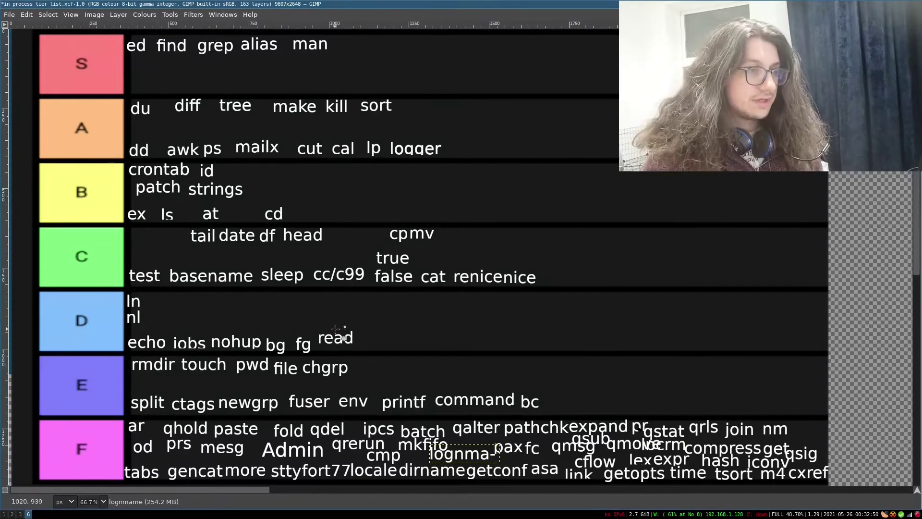
{"action": "left_click_drag", "start_coordinate": [335, 329], "coordinate": [352, 244]}
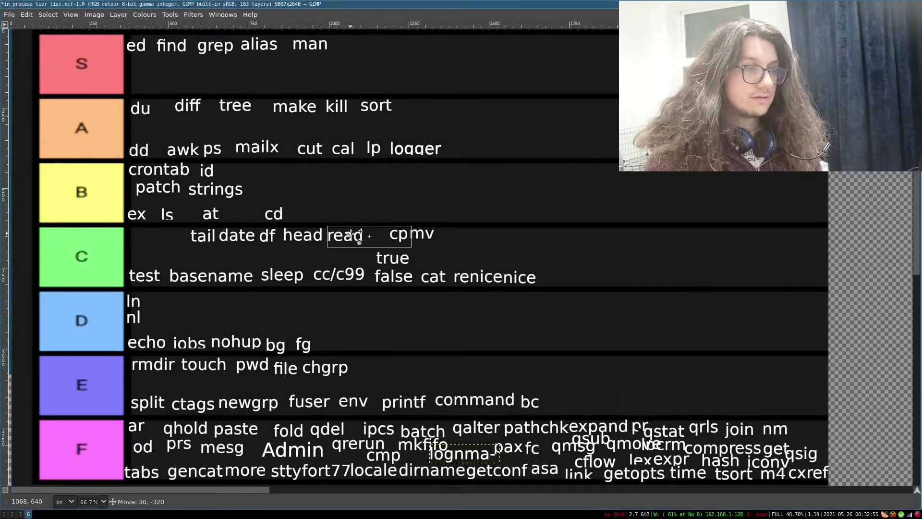
{"action": "scroll", "coordinate": [595, 333], "scroll_direction": "down", "scroll_amount": 5}
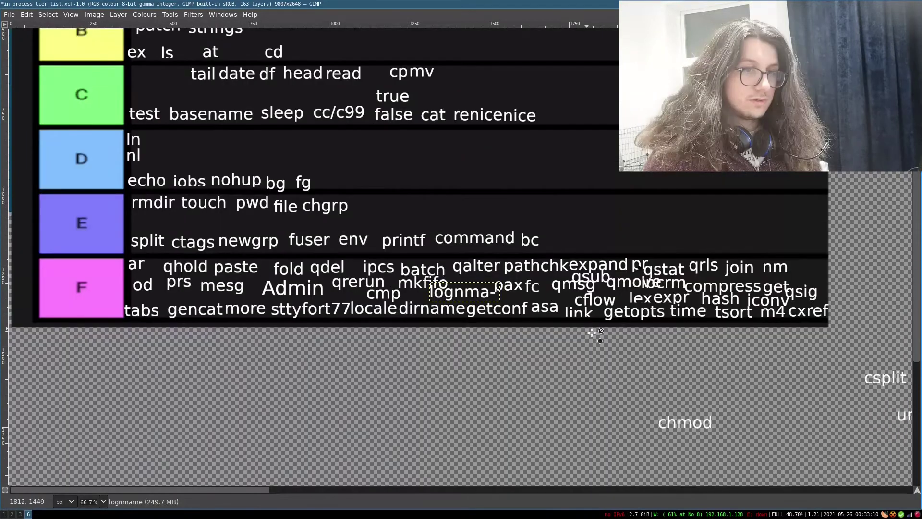
{"action": "left_click_drag", "start_coordinate": [675, 425], "coordinate": [344, 207]}
{"action": "scroll", "coordinate": [345, 207], "scroll_direction": "up", "scroll_amount": 3}
{"action": "scroll", "coordinate": [461, 145], "scroll_direction": "right", "scroll_amount": 5}
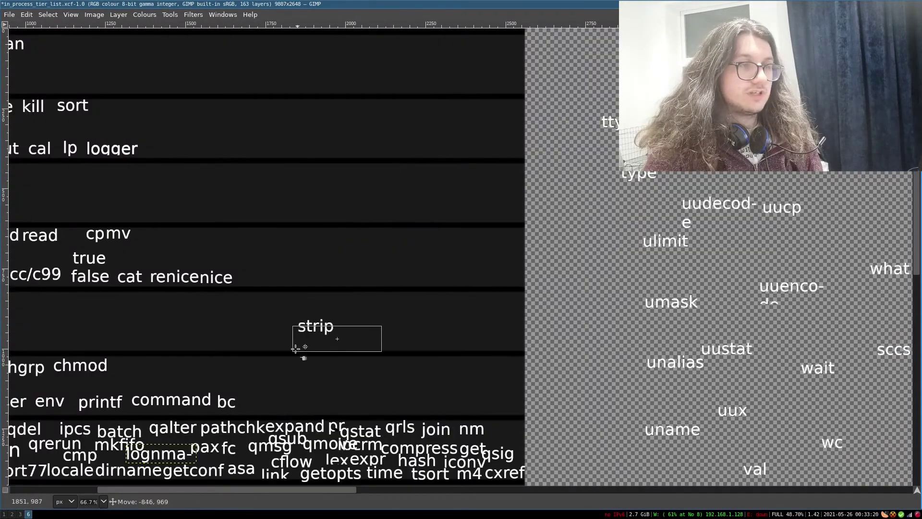
{"action": "left_click_drag", "start_coordinate": [577, 44], "coordinate": [246, 445]}
Place unalias and ulimit in E, uustat and uudecode in F, and uname in C after mv
{"action": "left_click_drag", "start_coordinate": [688, 371], "coordinate": [461, 439]}
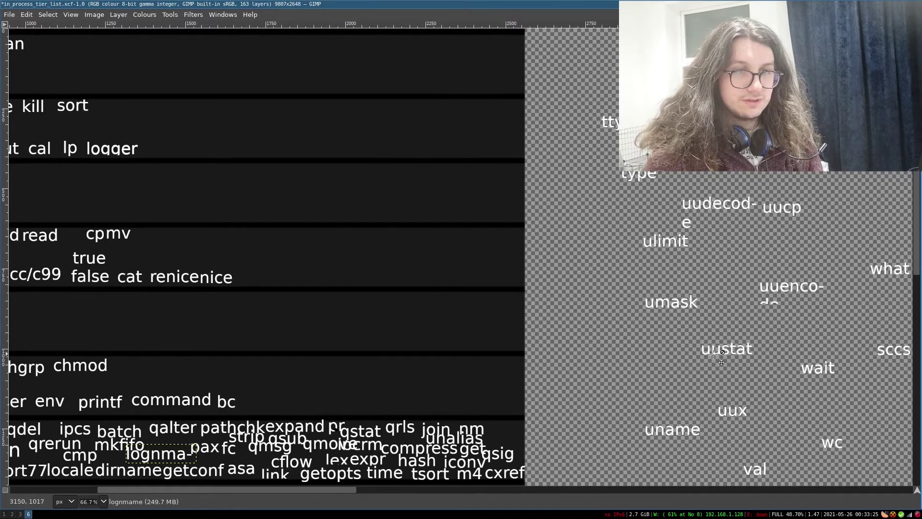
{"action": "left_click_drag", "start_coordinate": [449, 442], "coordinate": [270, 405]}
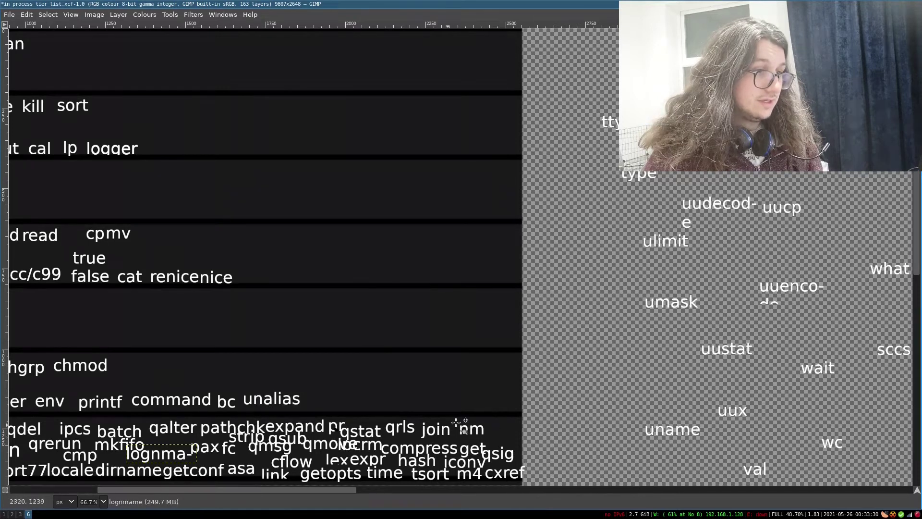
{"action": "left_click_drag", "start_coordinate": [514, 433], "coordinate": [502, 450]}
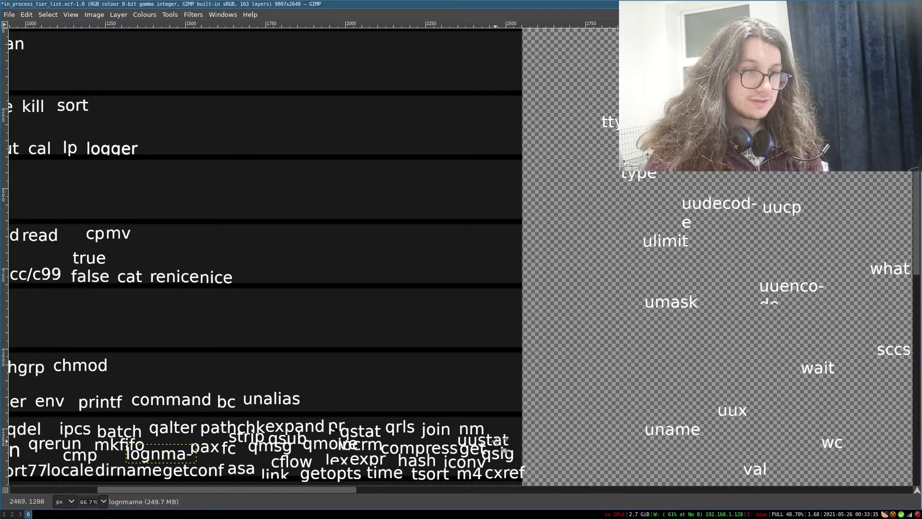
{"action": "left_click_drag", "start_coordinate": [682, 438], "coordinate": [212, 323]}
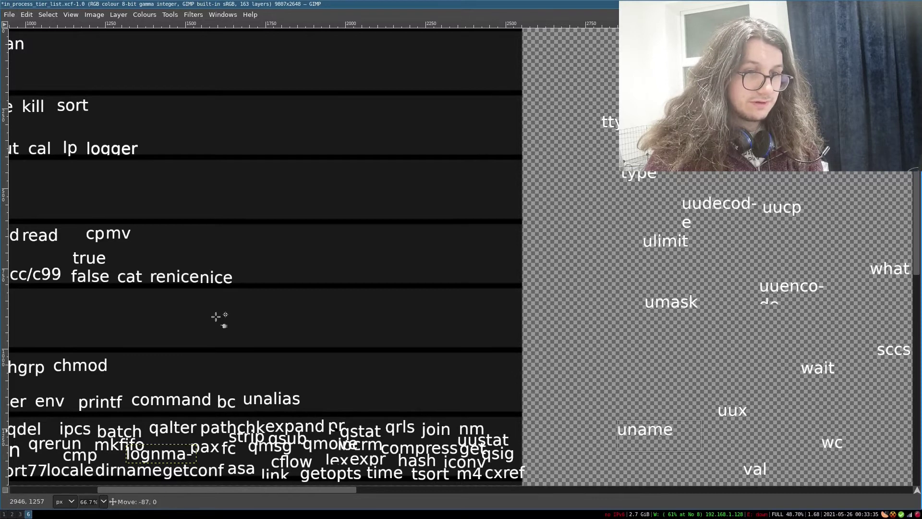
{"action": "scroll", "coordinate": [267, 432], "scroll_direction": "left", "scroll_amount": 2}
{"action": "scroll", "coordinate": [238, 445], "scroll_direction": "left", "scroll_amount": 4}
{"action": "mouse_move", "coordinate": [509, 332]}
{"action": "left_mouse_down"}
{"action": "mouse_move", "coordinate": [464, 328]}
{"action": "mouse_move", "coordinate": [365, 344]}
{"action": "mouse_move", "coordinate": [505, 240]}
{"action": "mouse_move", "coordinate": [489, 242]}
{"action": "left_mouse_up"}
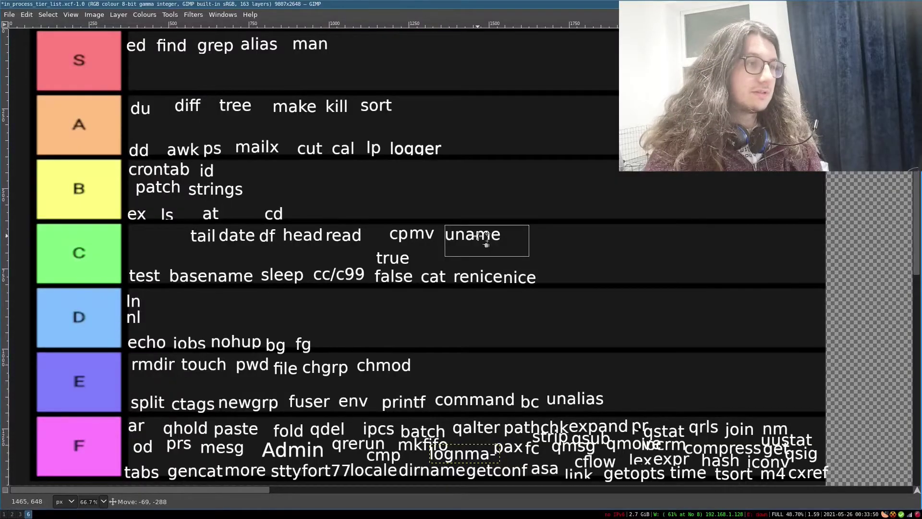
{"action": "scroll", "coordinate": [557, 245], "scroll_direction": "right", "scroll_amount": 5}
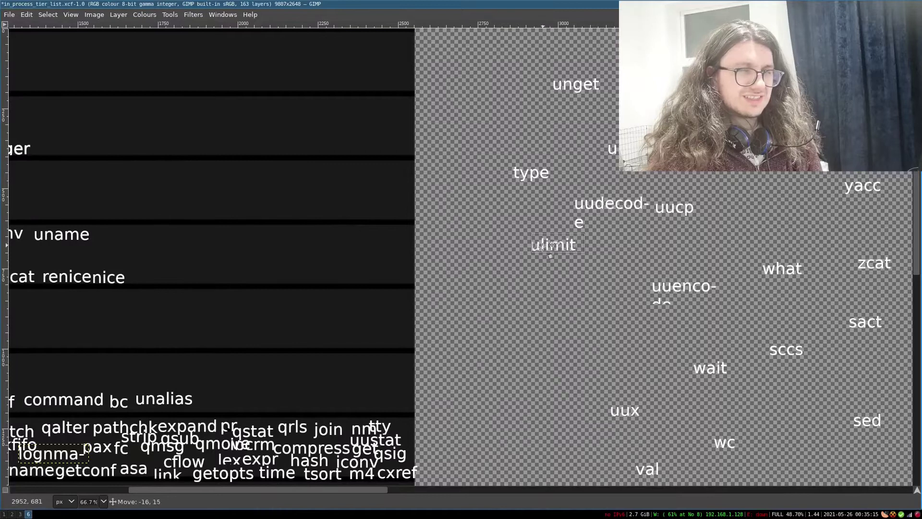
{"action": "left_click_drag", "start_coordinate": [551, 245], "coordinate": [206, 381]}
{"action": "scroll", "coordinate": [224, 414], "scroll_direction": "right", "scroll_amount": 2}
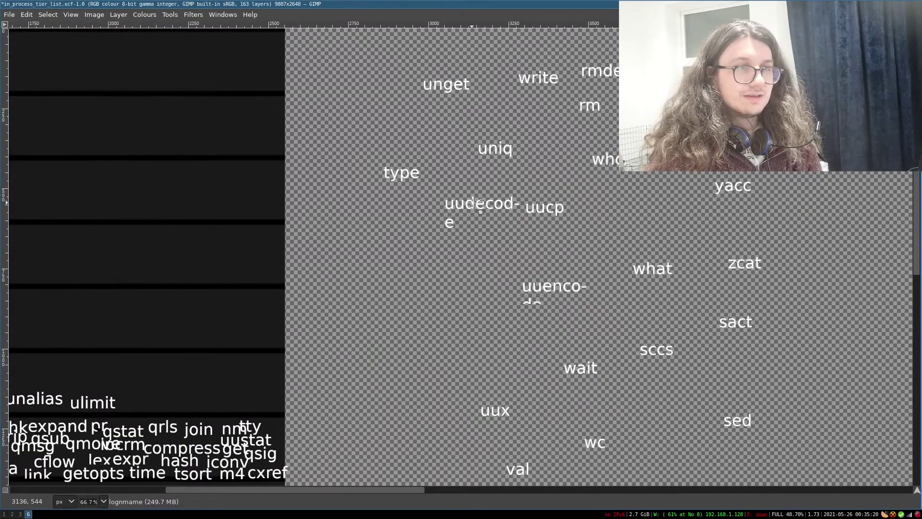
{"action": "left_click_drag", "start_coordinate": [478, 206], "coordinate": [222, 462]}
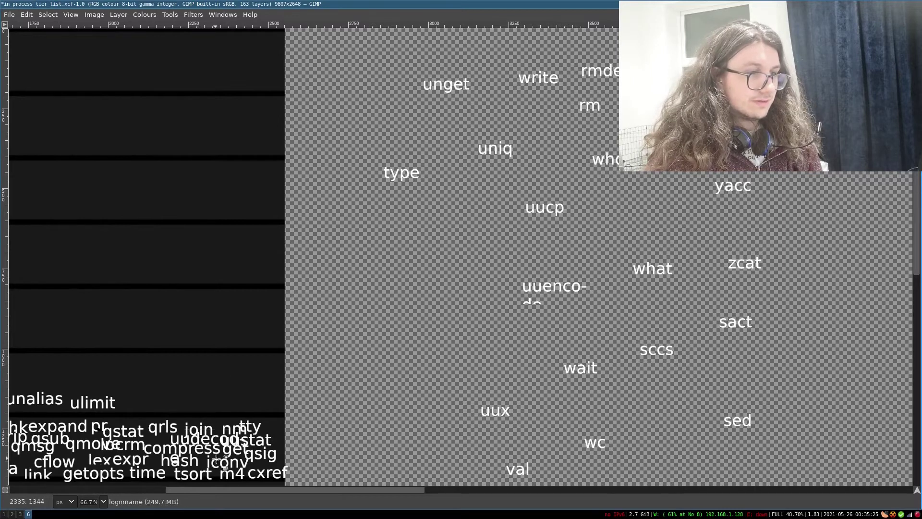
{"action": "scroll", "coordinate": [240, 491], "scroll_direction": "left", "scroll_amount": 10}
{"action": "scroll", "coordinate": [858, 427], "scroll_direction": "down", "scroll_amount": 3}
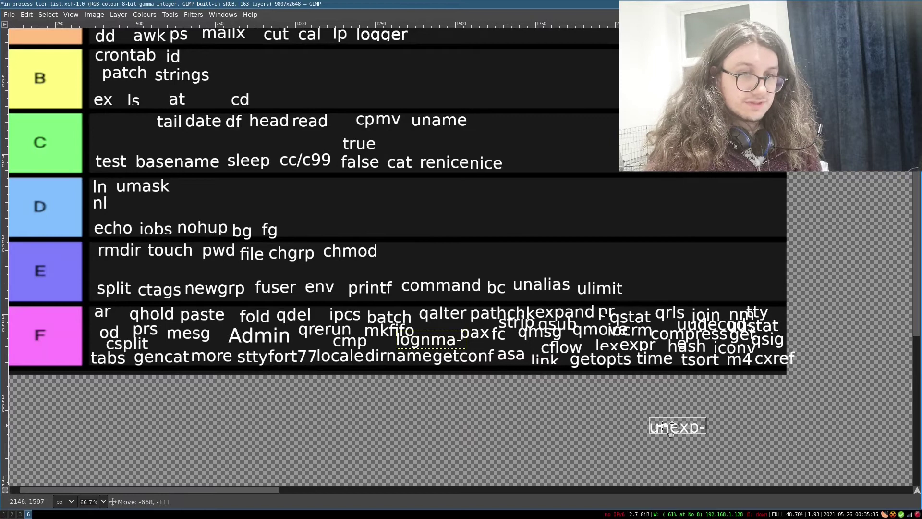
Fix the unexpand label and move it into the F row, discarding an accidental new label
{"action": "left_click", "coordinate": [481, 402]}
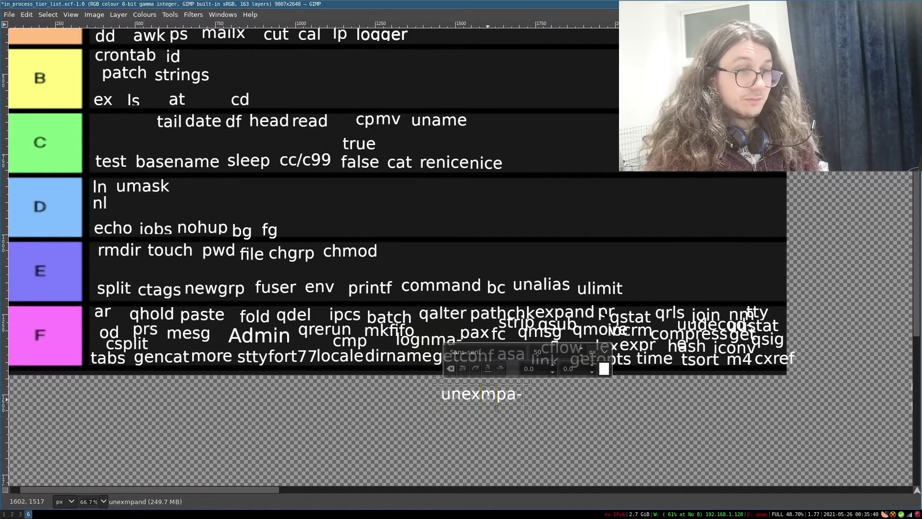
{"action": "key", "text": "Escape"}
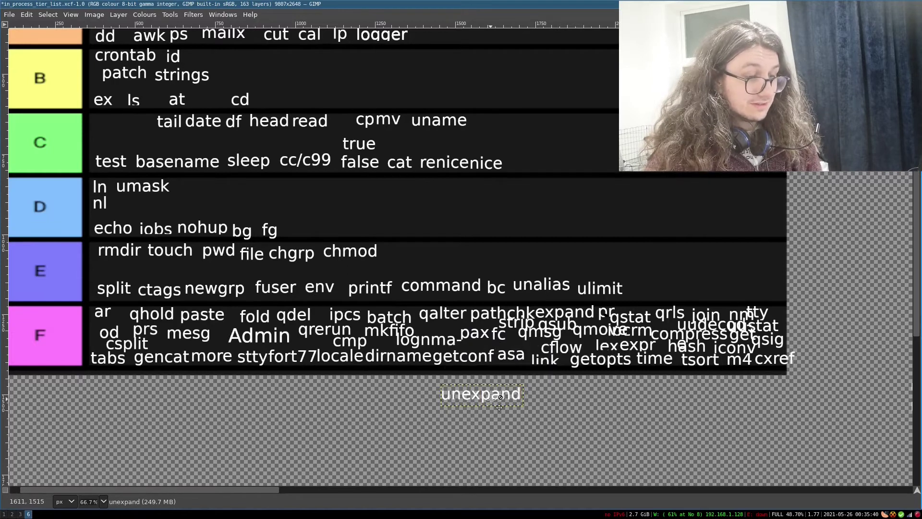
{"action": "left_click_drag", "start_coordinate": [499, 402], "coordinate": [476, 333]}
{"action": "scroll", "coordinate": [473, 336], "scroll_direction": "up", "scroll_amount": 3}
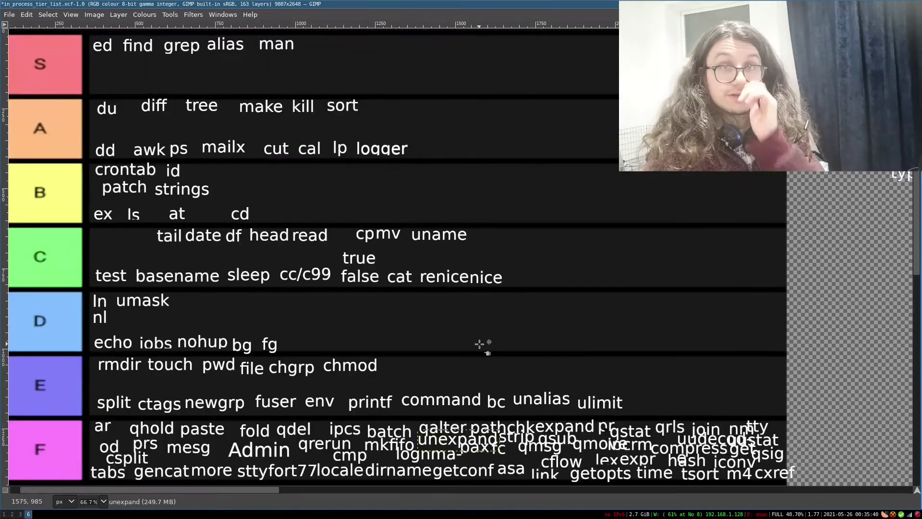
{"action": "left_click_drag", "start_coordinate": [232, 486], "coordinate": [395, 482]}
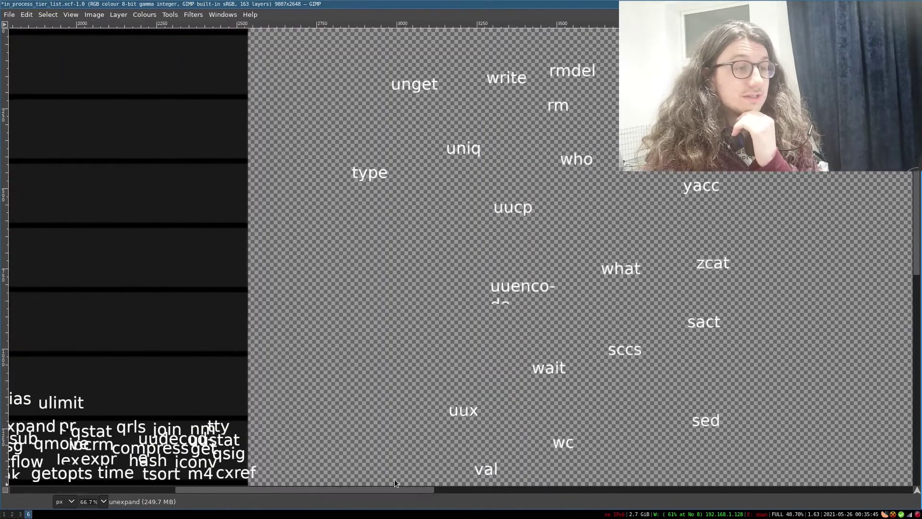
{"action": "left_click", "coordinate": [523, 284]}
{"action": "left_click", "coordinate": [463, 409]}
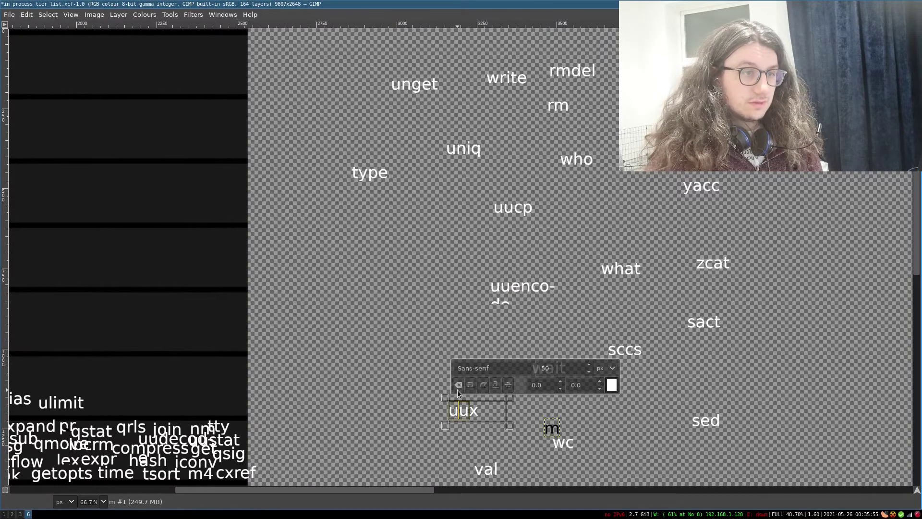
{"action": "key", "text": "Escape"}
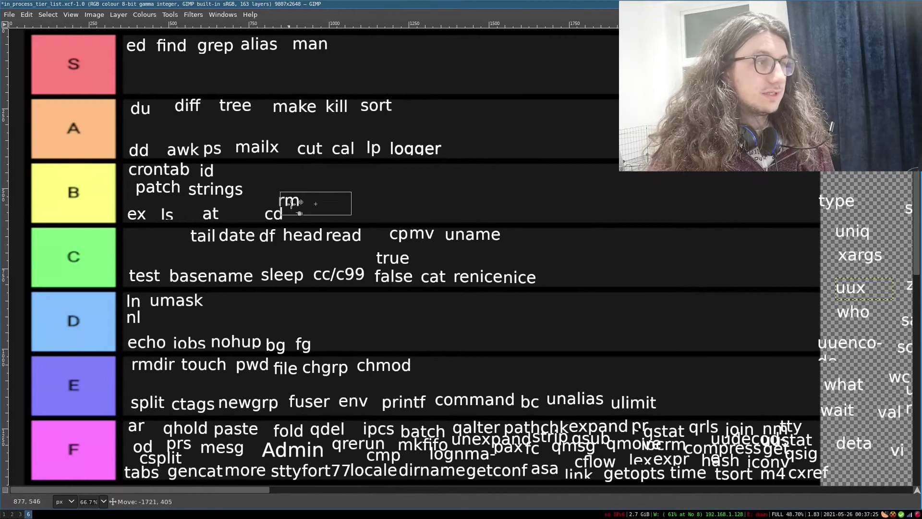
Place rm in B beside cd, type in E beside chmod, and what and wait in F
{"action": "left_click_drag", "start_coordinate": [300, 204], "coordinate": [310, 215]}
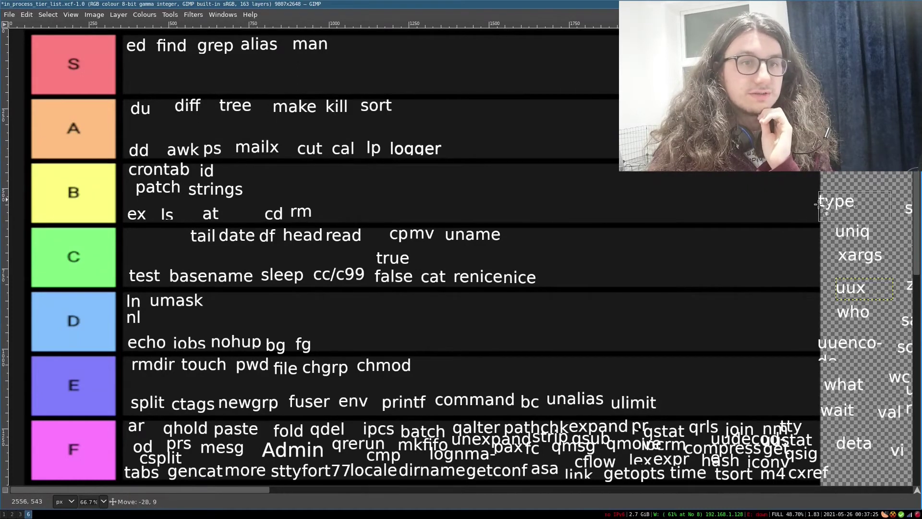
{"action": "left_click_drag", "start_coordinate": [823, 203], "coordinate": [448, 369]}
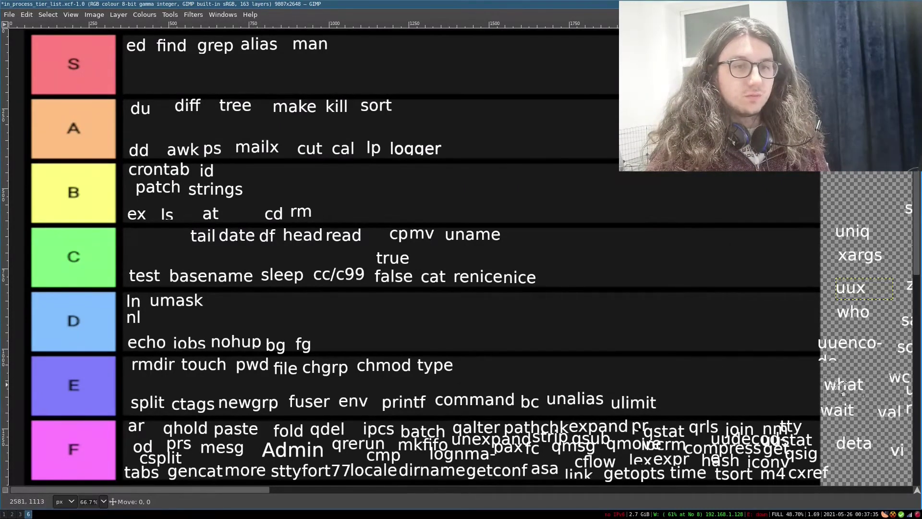
{"action": "mouse_move", "coordinate": [673, 403]}
{"action": "left_mouse_down"}
{"action": "mouse_move", "coordinate": [678, 426]}
{"action": "mouse_move", "coordinate": [731, 403]}
{"action": "left_mouse_up"}
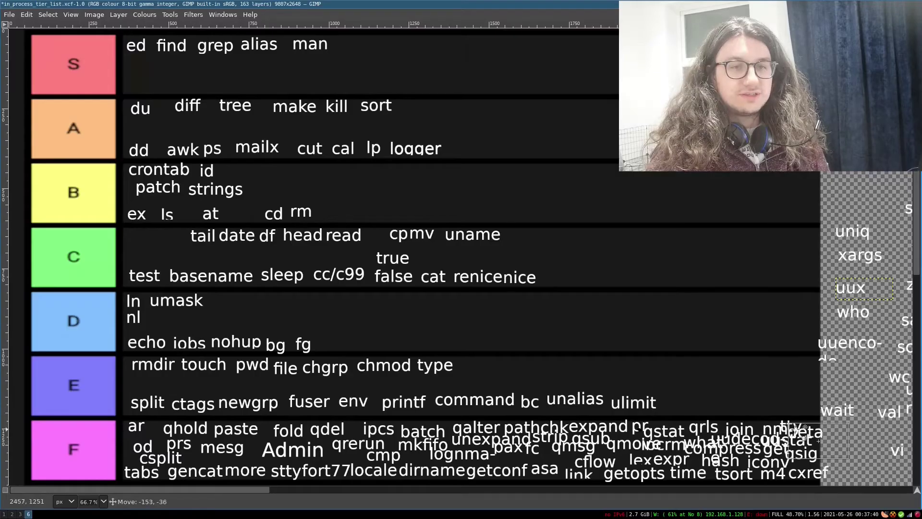
{"action": "left_click_drag", "start_coordinate": [827, 415], "coordinate": [511, 463]}
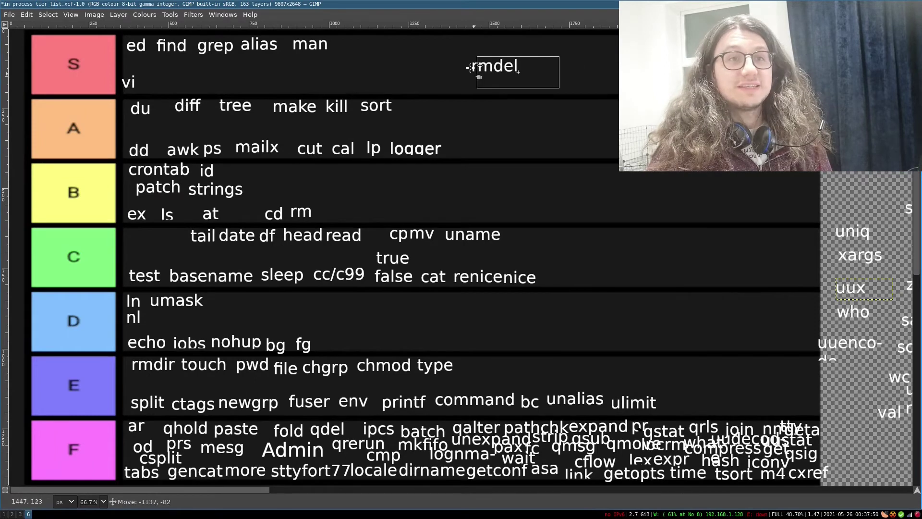
Place rmdel, who and uucp at the end of the E row
{"action": "mouse_move", "coordinate": [445, 66]}
{"action": "left_mouse_down"}
{"action": "mouse_move", "coordinate": [448, 54]}
{"action": "mouse_move", "coordinate": [442, 61]}
{"action": "left_mouse_up"}
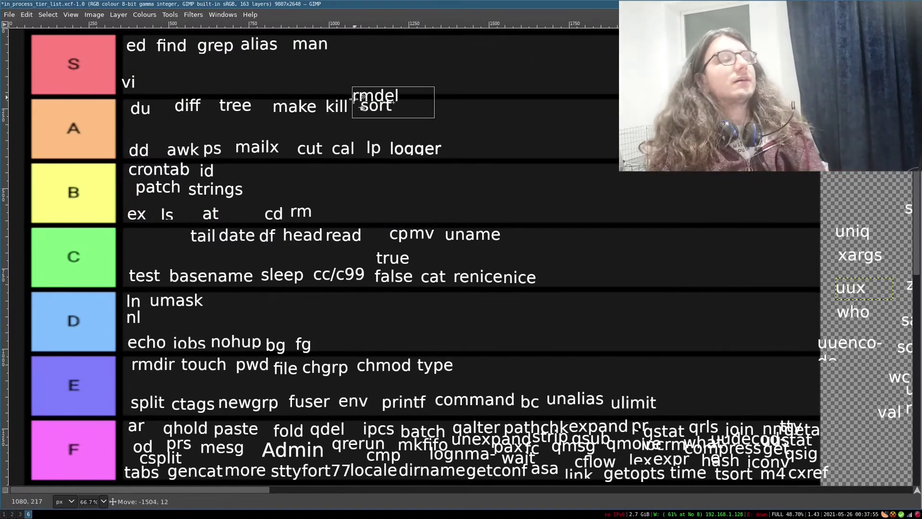
{"action": "left_click_drag", "start_coordinate": [445, 61], "coordinate": [658, 405]}
{"action": "mouse_move", "coordinate": [837, 315]}
{"action": "left_mouse_down"}
{"action": "mouse_move", "coordinate": [453, 323]}
{"action": "mouse_move", "coordinate": [466, 368]}
{"action": "left_mouse_up"}
{"action": "left_click_drag", "start_coordinate": [850, 177], "coordinate": [518, 373]}
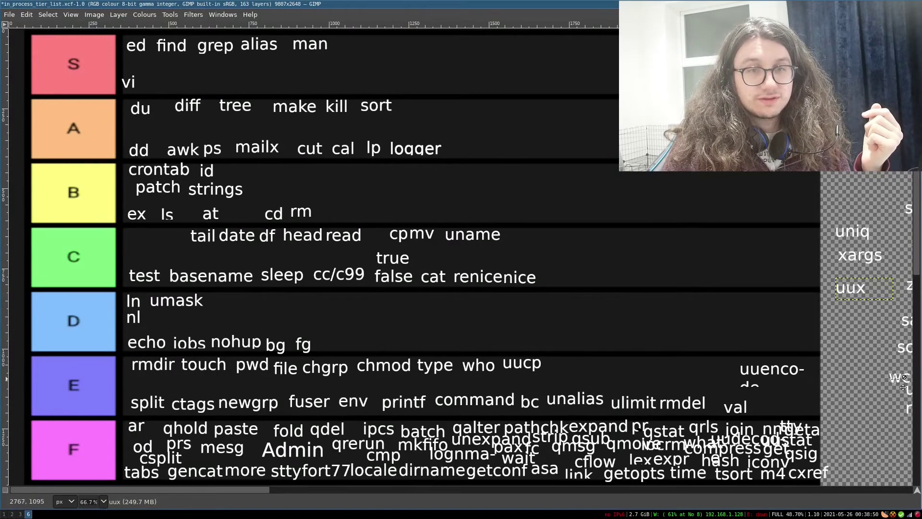
Place wc in the A row after sort and move alias down from S to A
{"action": "left_click_drag", "start_coordinate": [900, 378], "coordinate": [277, 54]}
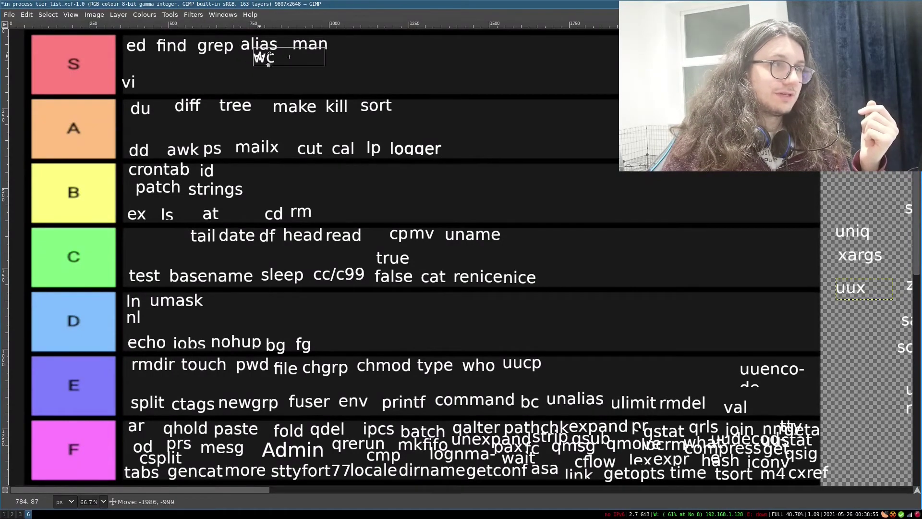
{"action": "mouse_move", "coordinate": [277, 55]}
{"action": "left_mouse_down"}
{"action": "mouse_move", "coordinate": [263, 62]}
{"action": "mouse_move", "coordinate": [412, 114]}
{"action": "left_mouse_up"}
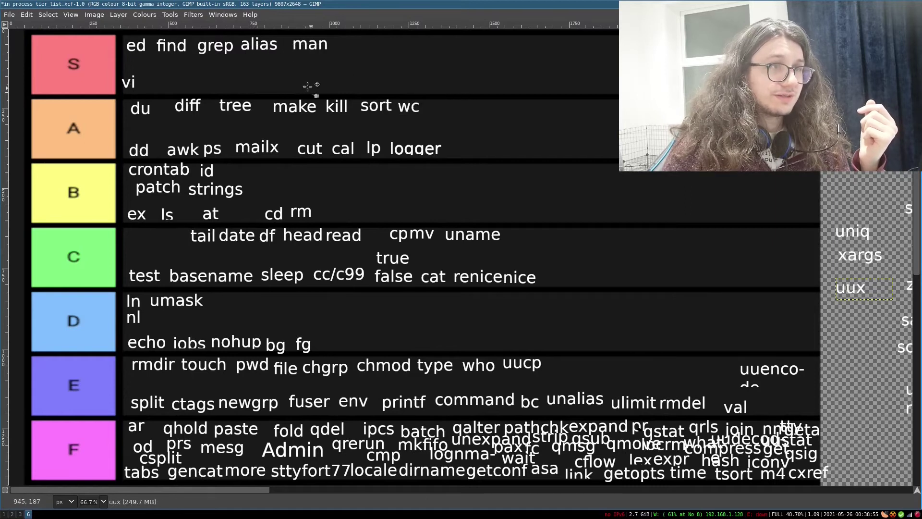
{"action": "left_click_drag", "start_coordinate": [262, 45], "coordinate": [444, 108]}
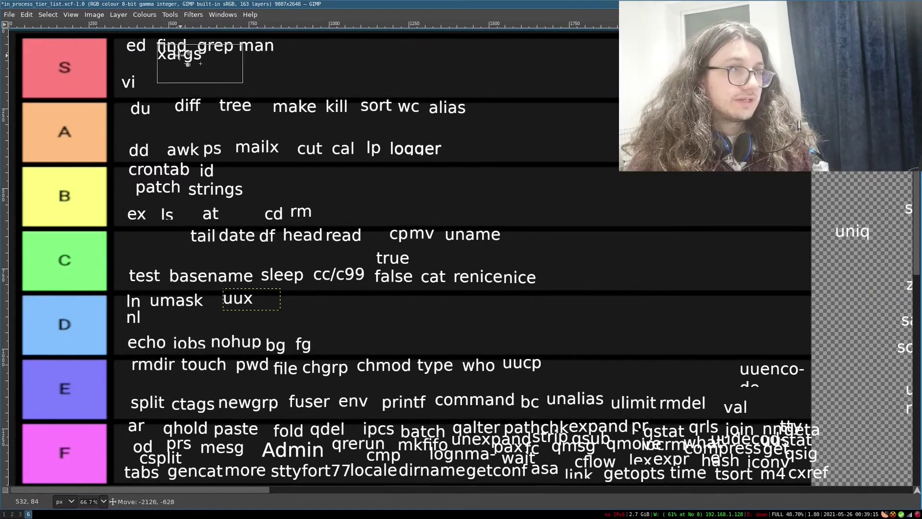
Place xargs beside logger and uniq after alias in A, and unget in F
{"action": "left_click_drag", "start_coordinate": [861, 257], "coordinate": [472, 152]}
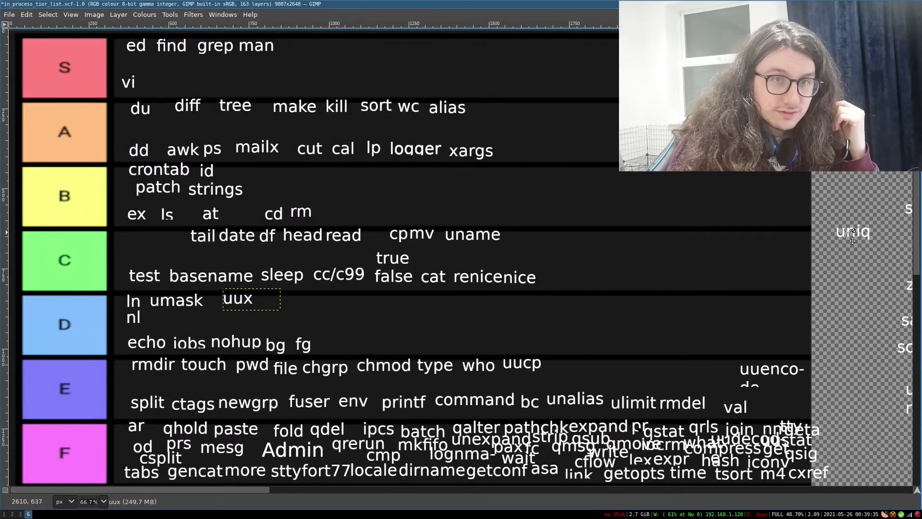
{"action": "left_click_drag", "start_coordinate": [852, 232], "coordinate": [295, 72]}
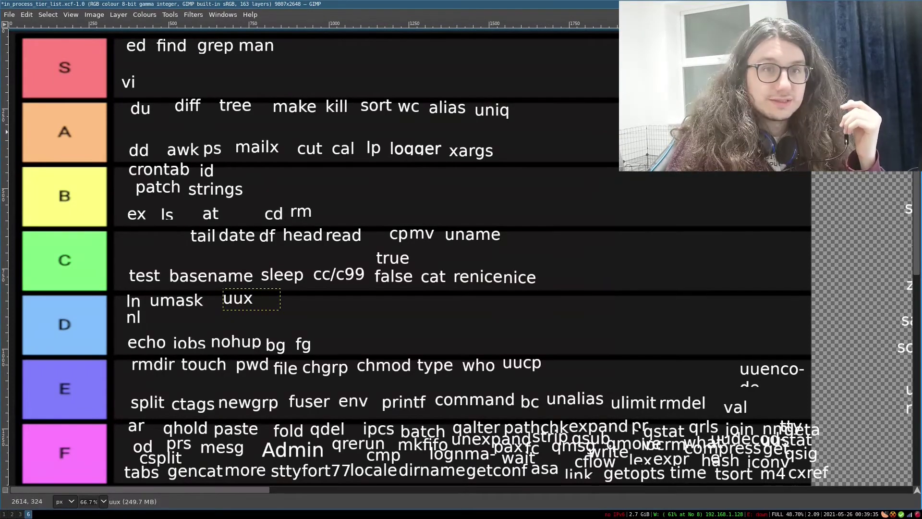
{"action": "left_click_drag", "start_coordinate": [422, 456], "coordinate": [386, 466]}
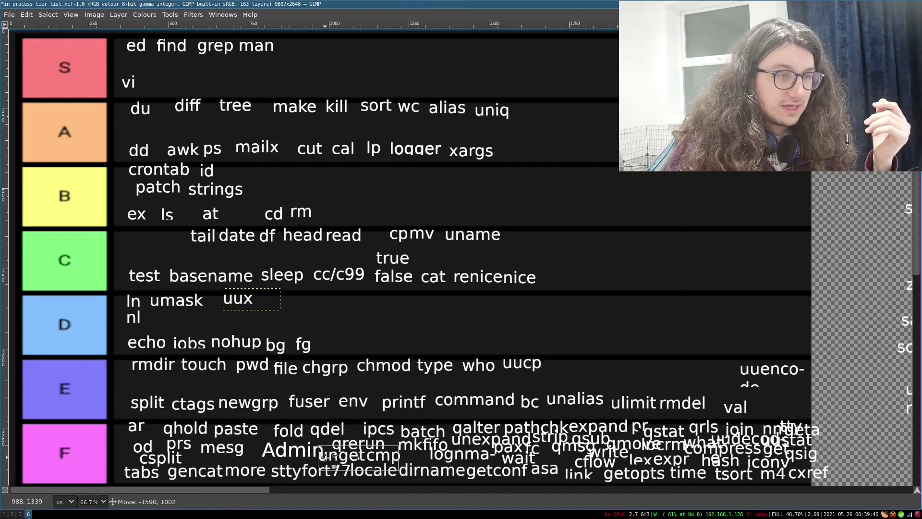
{"action": "scroll", "coordinate": [437, 210], "scroll_direction": "right", "scroll_amount": 5}
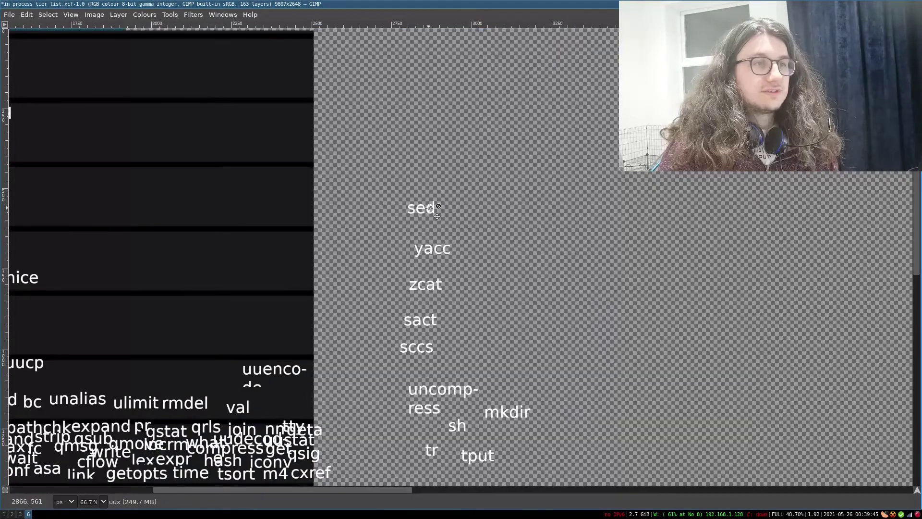
Place sed in the S row and yacc and uncompress among the F-row words
{"action": "left_click_drag", "start_coordinate": [437, 207], "coordinate": [157, 126]}
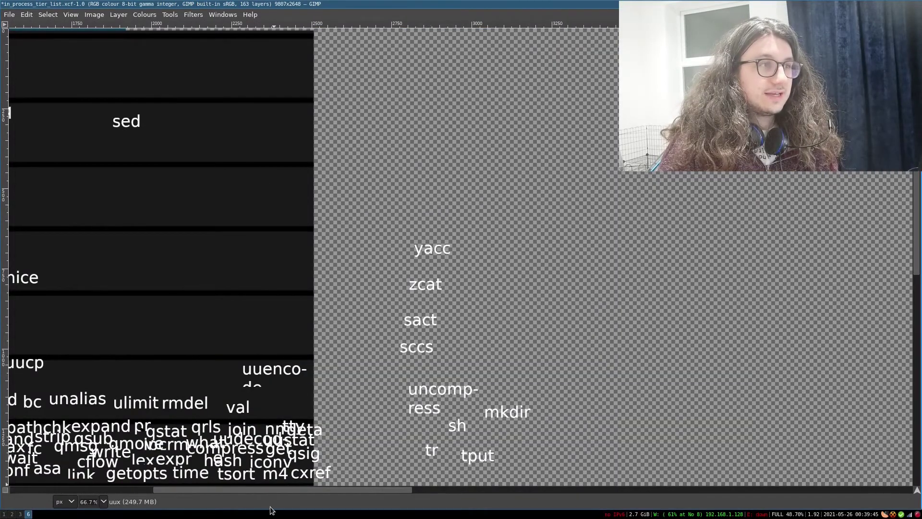
{"action": "left_click_drag", "start_coordinate": [257, 490], "coordinate": [93, 474]}
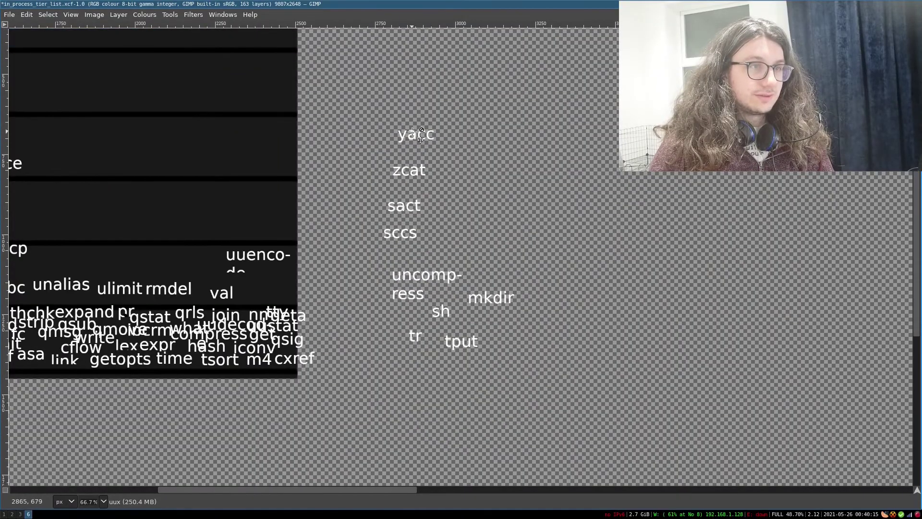
{"action": "mouse_move", "coordinate": [421, 142]}
{"action": "left_mouse_down"}
{"action": "mouse_move", "coordinate": [252, 322]}
{"action": "mouse_move", "coordinate": [70, 348]}
{"action": "left_mouse_up"}
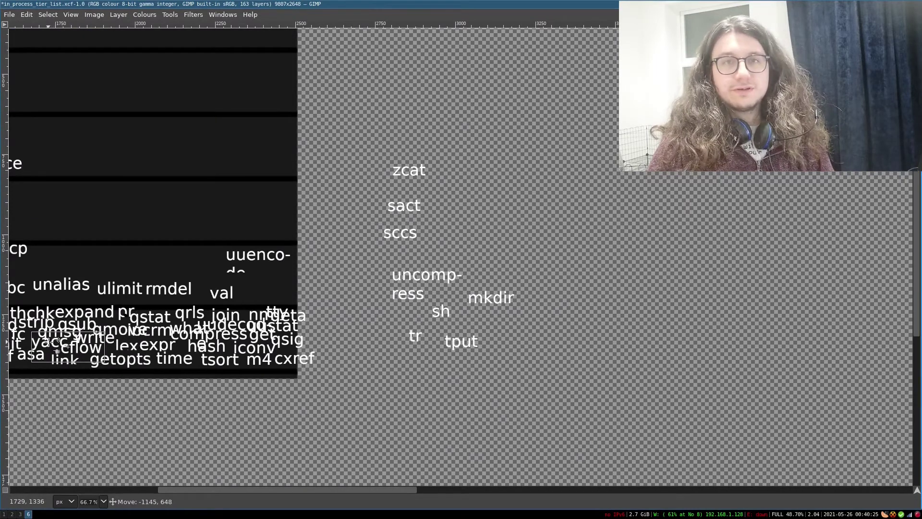
{"action": "left_click_drag", "start_coordinate": [56, 349], "coordinate": [54, 350]}
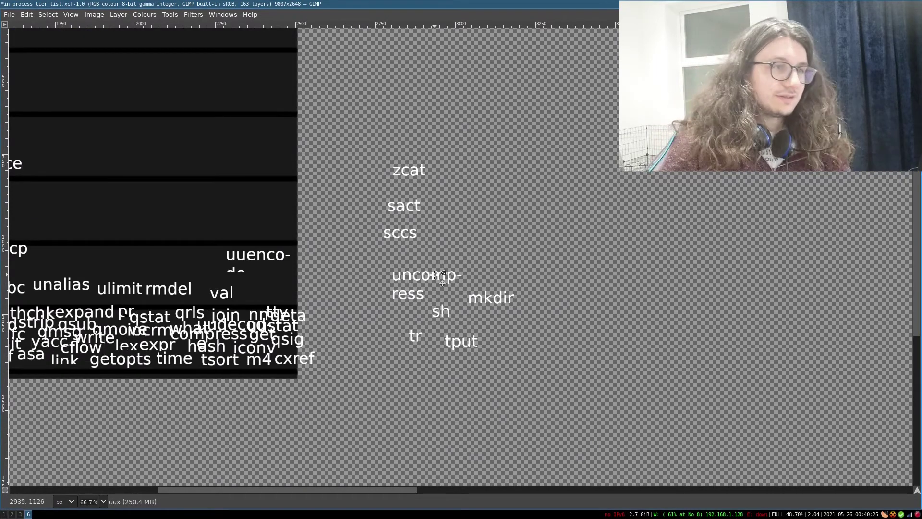
{"action": "mouse_move", "coordinate": [433, 280]}
{"action": "left_mouse_down"}
{"action": "mouse_move", "coordinate": [235, 326]}
{"action": "mouse_move", "coordinate": [224, 338]}
{"action": "left_mouse_up"}
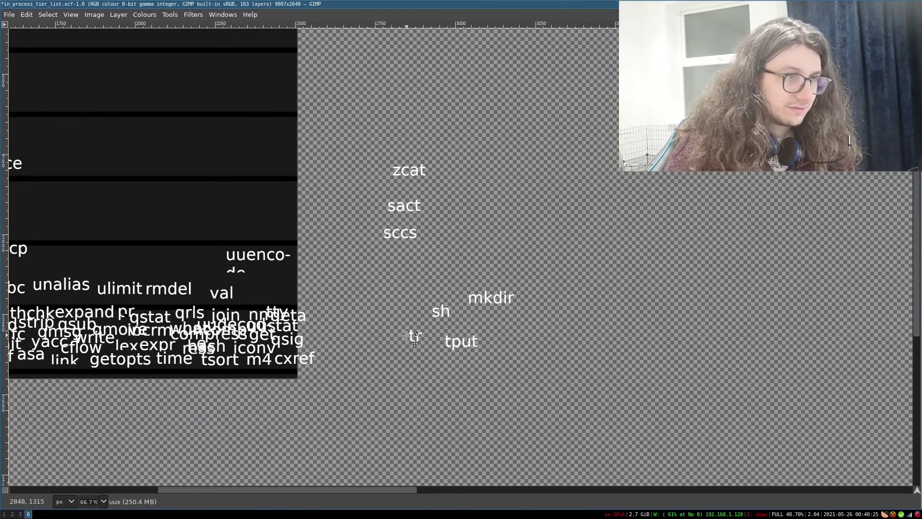
Place tr in the A row beside uniq and zcat in the B row beside rm
{"action": "left_click_drag", "start_coordinate": [100, 209], "coordinate": [51, 472]}
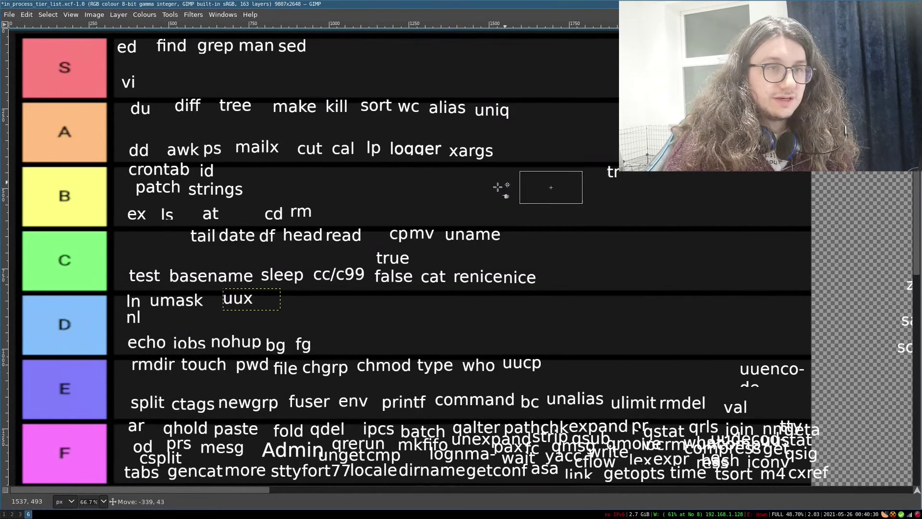
{"action": "left_click_drag", "start_coordinate": [498, 186], "coordinate": [465, 189]}
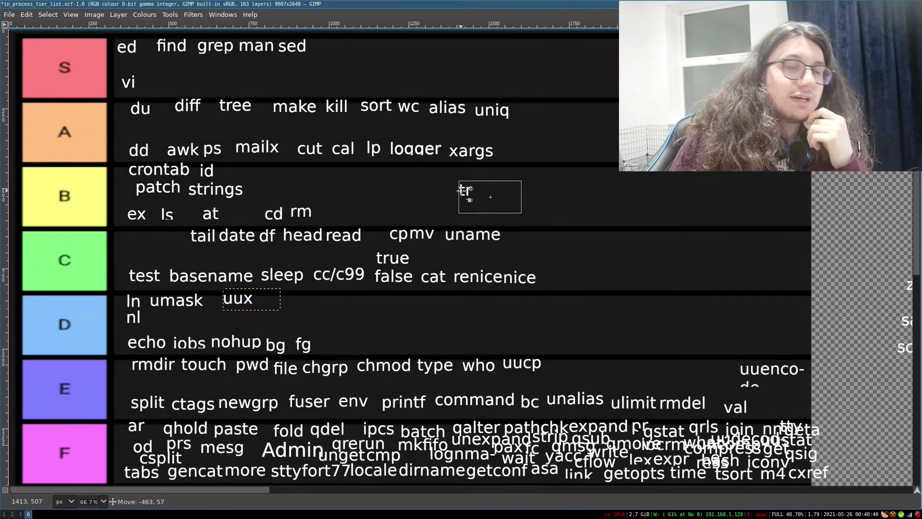
{"action": "left_click_drag", "start_coordinate": [465, 189], "coordinate": [531, 111]}
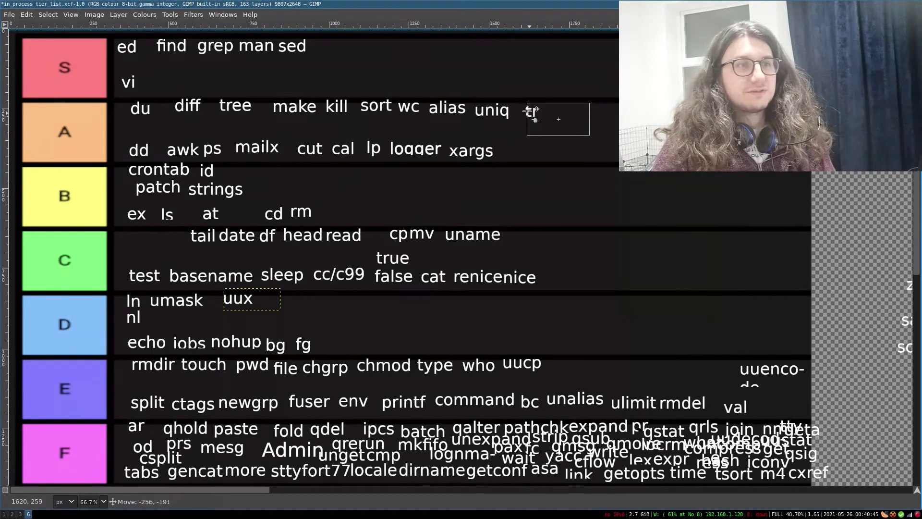
{"action": "left_click_drag", "start_coordinate": [226, 489], "coordinate": [277, 489]}
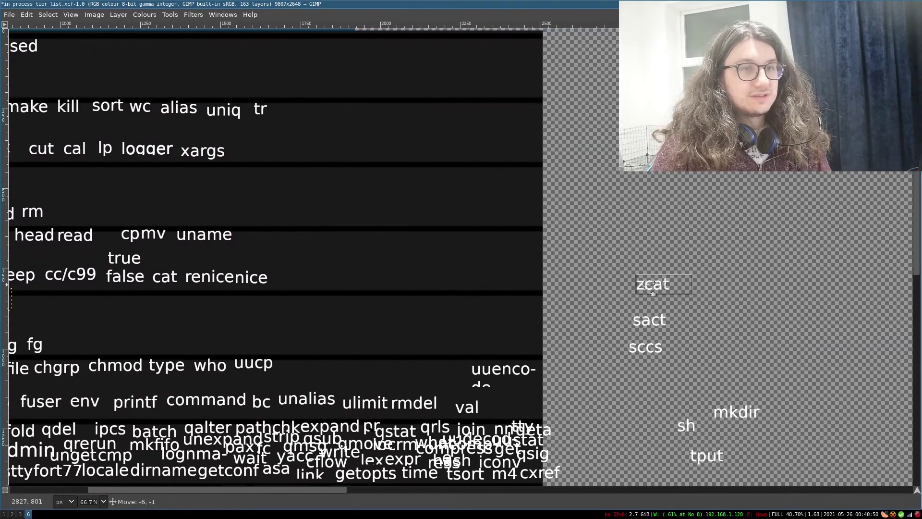
{"action": "left_click_drag", "start_coordinate": [217, 490], "coordinate": [137, 489]}
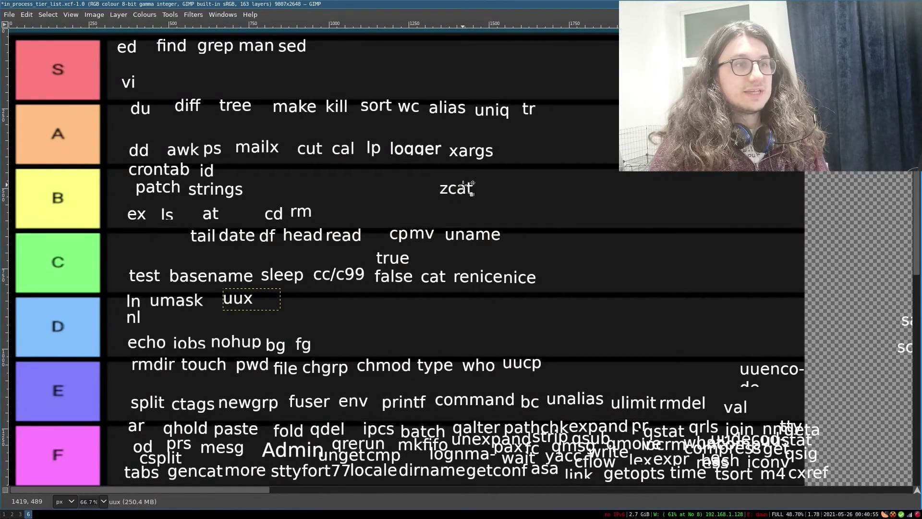
{"action": "left_click_drag", "start_coordinate": [447, 191], "coordinate": [339, 210]}
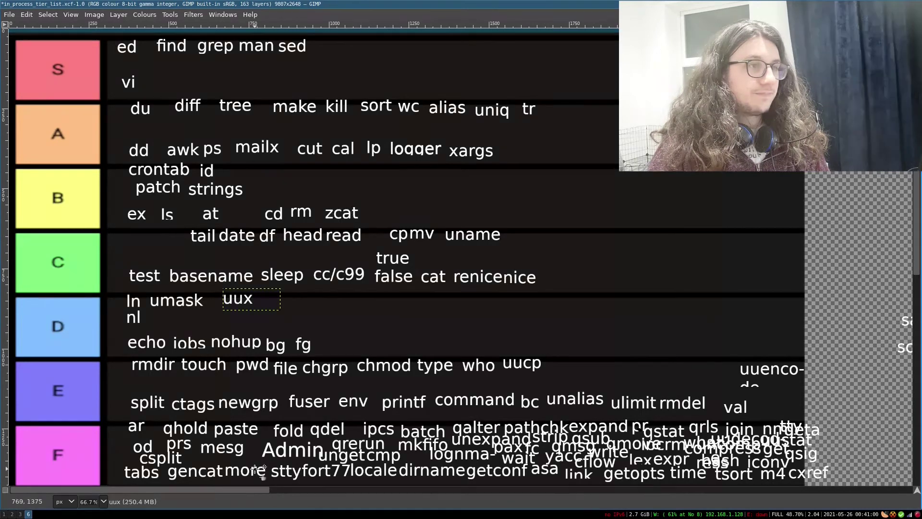
{"action": "scroll", "coordinate": [308, 324], "scroll_direction": "right", "scroll_amount": 10}
{"action": "scroll", "coordinate": [303, 256], "scroll_direction": "down", "scroll_amount": 4}
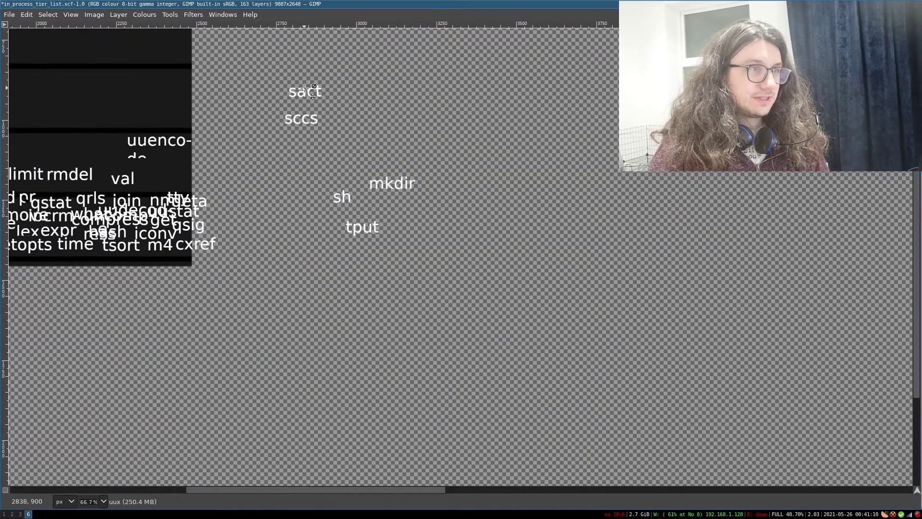
{"action": "scroll", "coordinate": [299, 387], "scroll_direction": "left", "scroll_amount": 7}
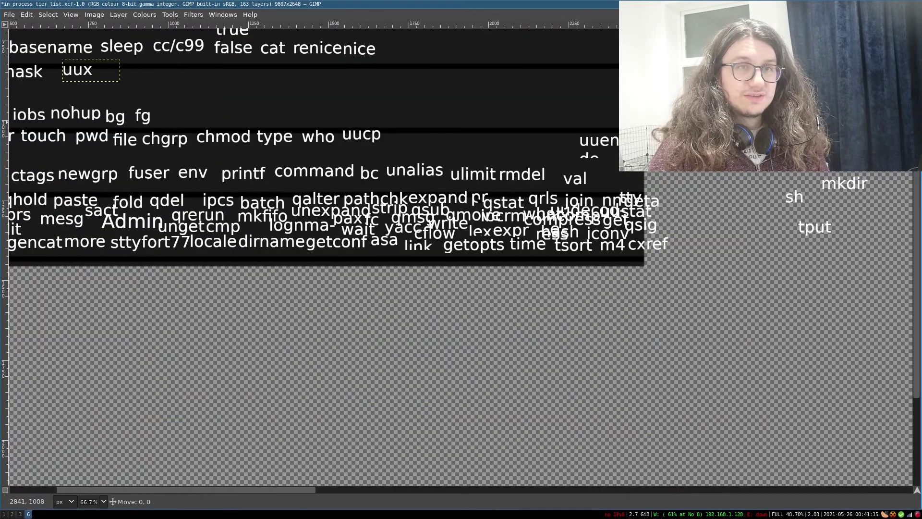
Place sccs and cksum in the F row and sh in the A row after xargs
{"action": "left_click_drag", "start_coordinate": [338, 249], "coordinate": [76, 241]}
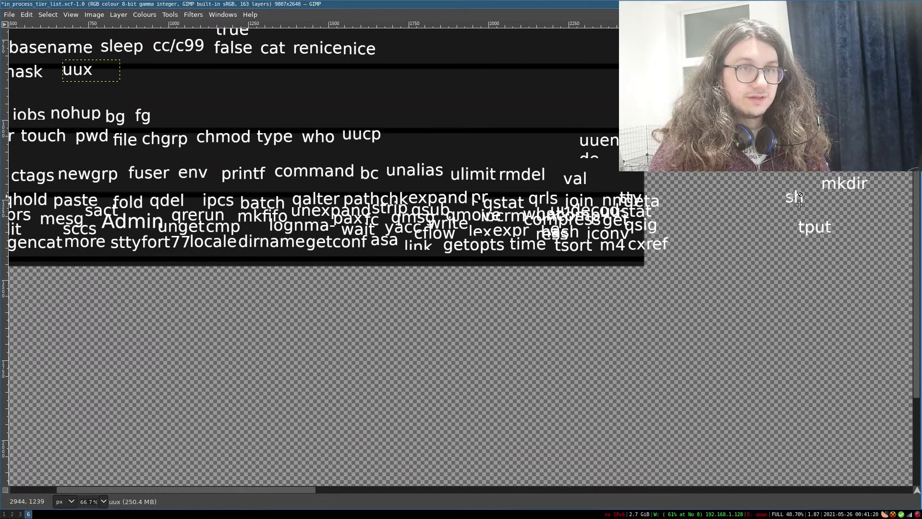
{"action": "left_click_drag", "start_coordinate": [757, 180], "coordinate": [394, 132]}
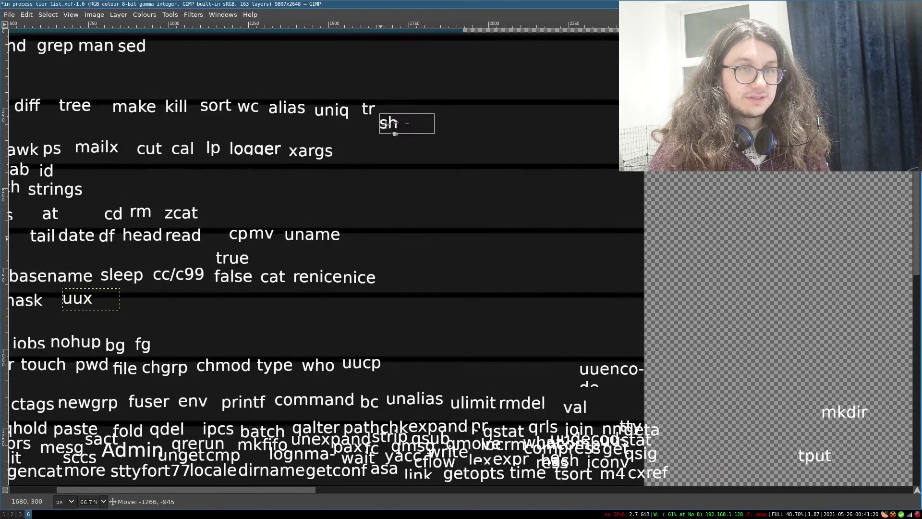
{"action": "left_click_drag", "start_coordinate": [195, 58], "coordinate": [167, 57]}
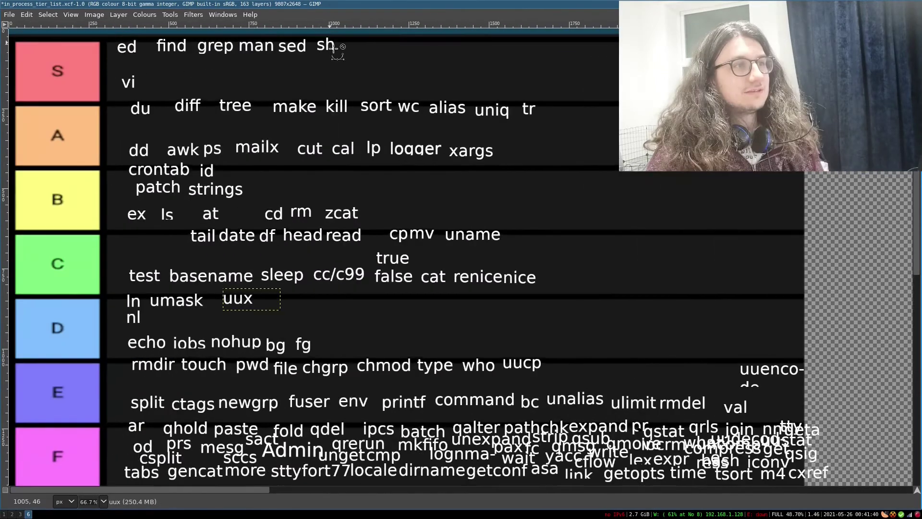
{"action": "left_click_drag", "start_coordinate": [181, 490], "coordinate": [108, 490]}
{"action": "left_click_drag", "start_coordinate": [260, 490], "coordinate": [404, 516]}
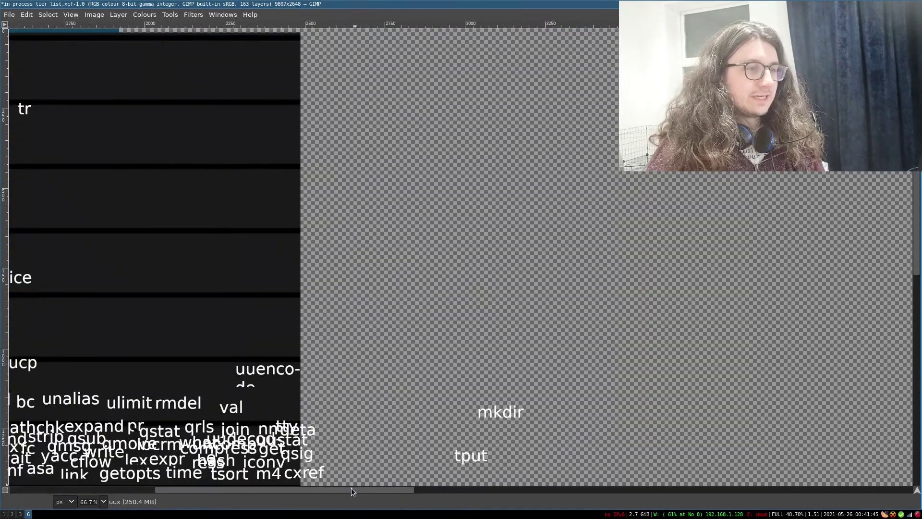
{"action": "left_click_drag", "start_coordinate": [351, 491], "coordinate": [85, 288]}
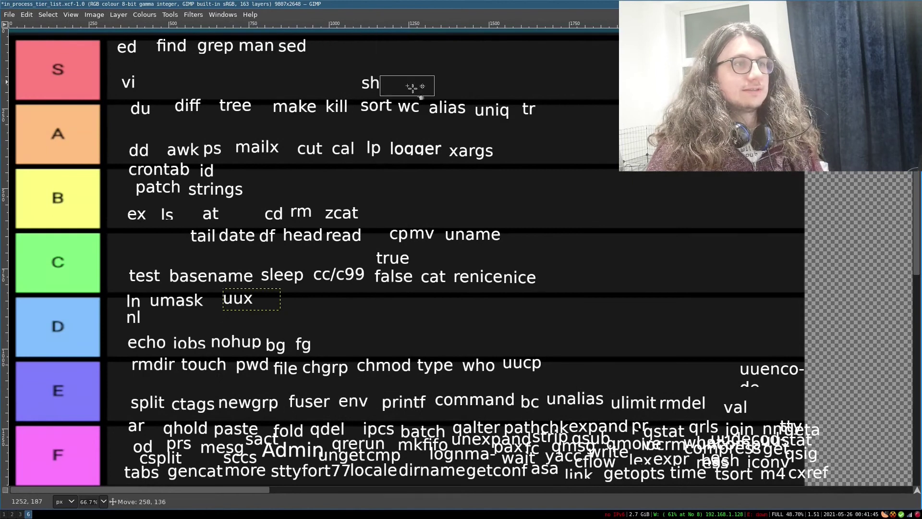
{"action": "scroll", "coordinate": [686, 337], "scroll_direction": "down", "scroll_amount": 5}
{"action": "scroll", "coordinate": [686, 337], "scroll_direction": "right", "scroll_amount": 5}
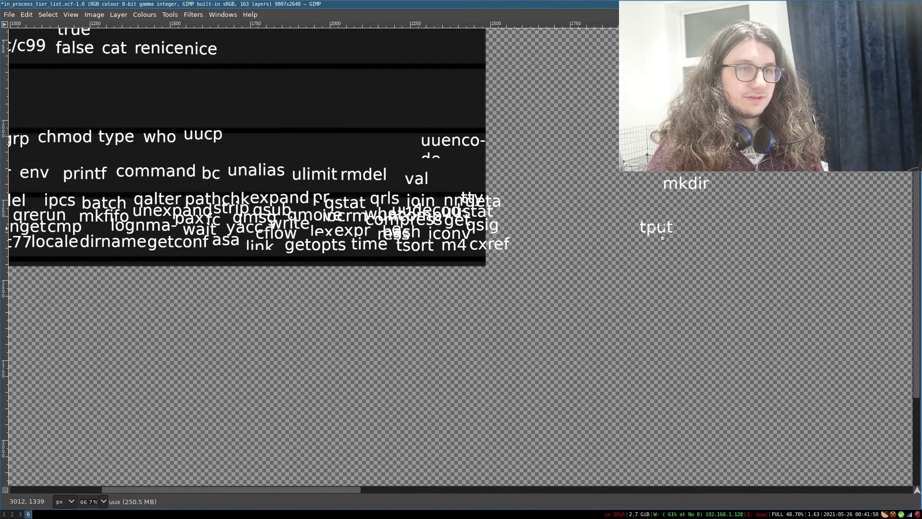
{"action": "left_click_drag", "start_coordinate": [662, 230], "coordinate": [415, 203]}
{"action": "left_click_drag", "start_coordinate": [686, 183], "coordinate": [268, 135]}
{"action": "scroll", "coordinate": [268, 134], "scroll_direction": "up", "scroll_amount": 5}
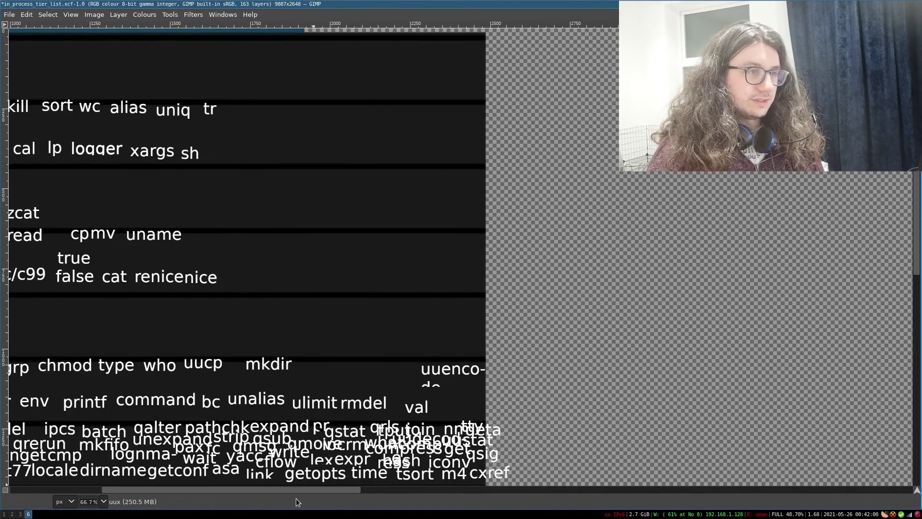
{"action": "scroll", "coordinate": [415, 299], "scroll_direction": "down", "scroll_amount": 3}
{"action": "scroll", "coordinate": [414, 299], "scroll_direction": "up", "scroll_amount": 3}
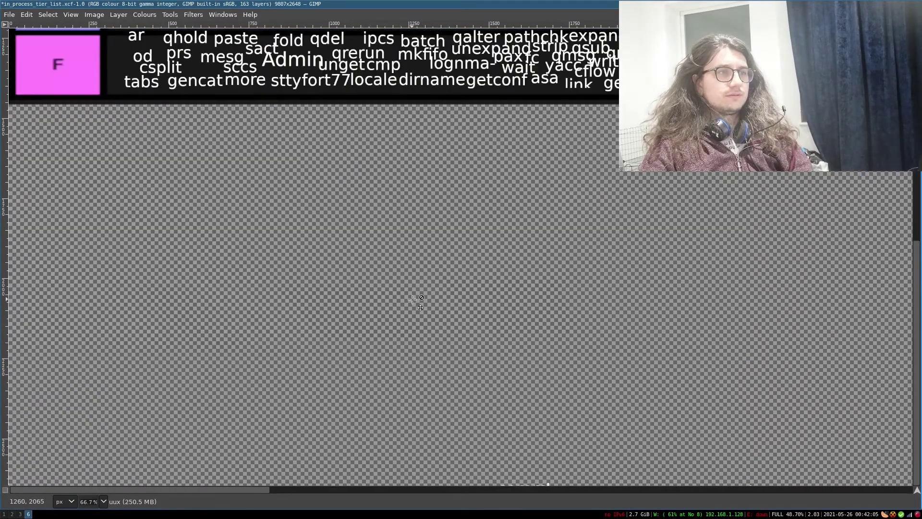
{"action": "left_click_drag", "start_coordinate": [223, 488], "coordinate": [251, 489]}
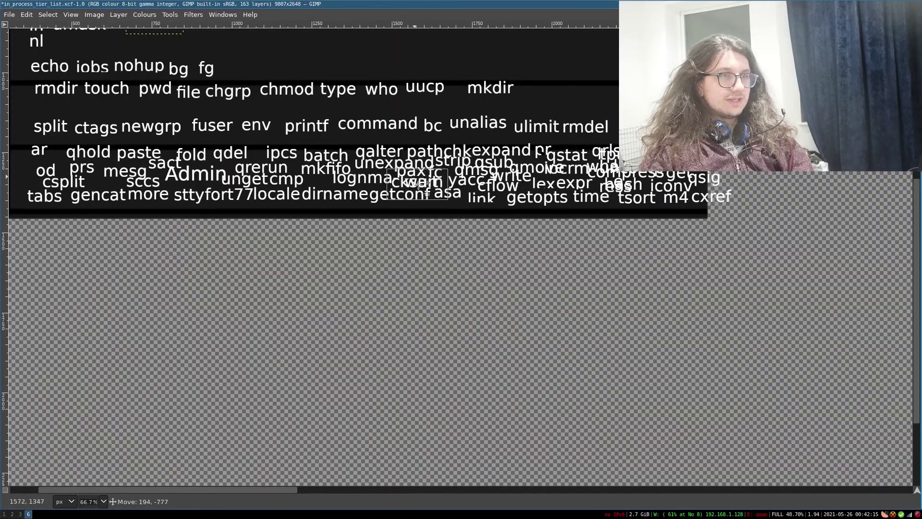
{"action": "left_click_drag", "start_coordinate": [362, 432], "coordinate": [451, 205]}
{"action": "scroll", "coordinate": [364, 270], "scroll_direction": "down", "scroll_amount": 3}
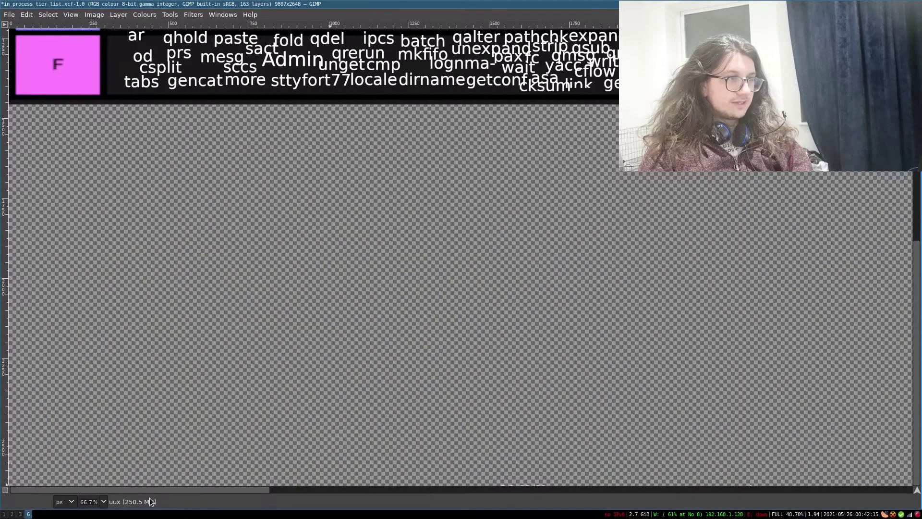
{"action": "left_click_drag", "start_coordinate": [235, 488], "coordinate": [540, 488]}
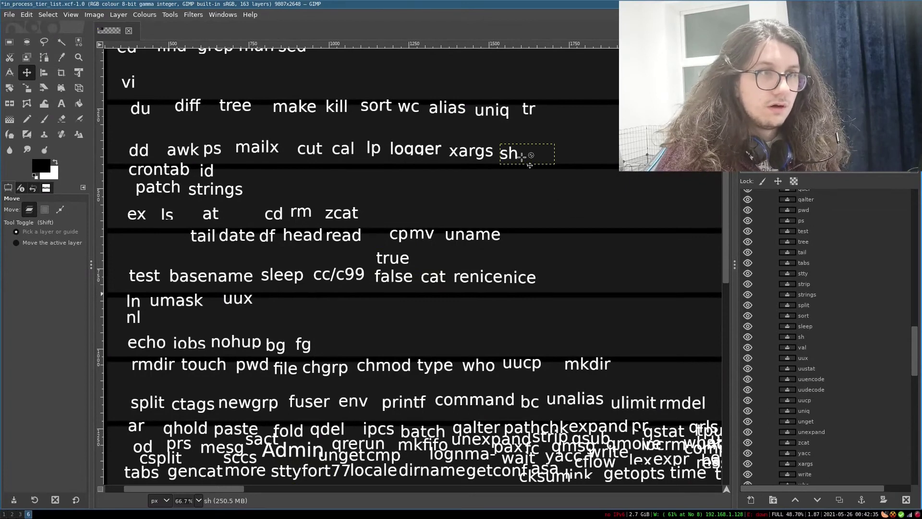
Shrink the sh label's text box so it fits the word snugly in the A tier
{"action": "key", "text": "t"}
{"action": "left_click", "coordinate": [523, 155]}
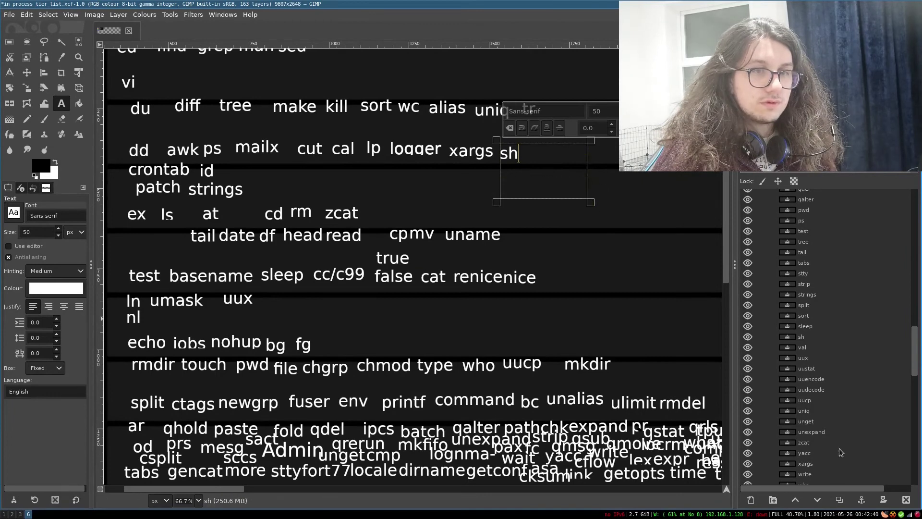
{"action": "left_click_drag", "start_coordinate": [591, 200], "coordinate": [536, 158]}
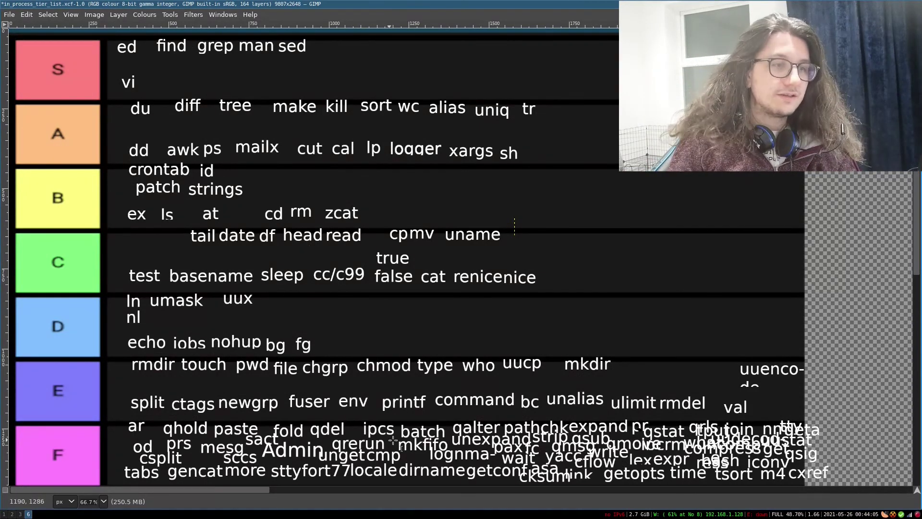
{"action": "scroll", "coordinate": [393, 438], "scroll_direction": "down", "scroll_amount": 5}
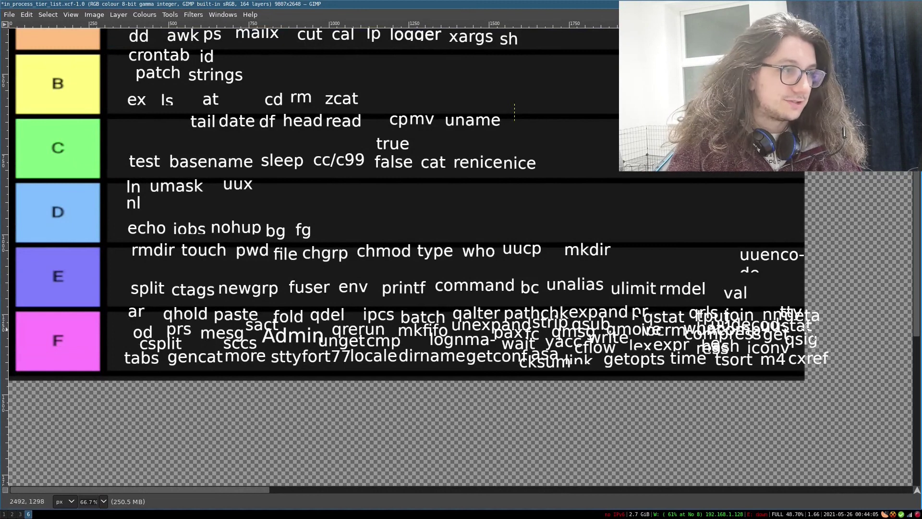
{"action": "scroll", "coordinate": [364, 85], "scroll_direction": "up", "scroll_amount": 5}
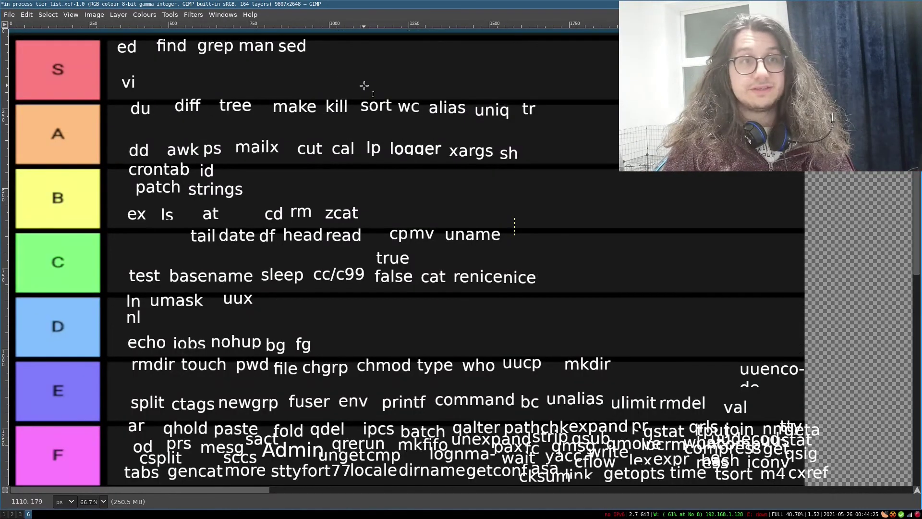